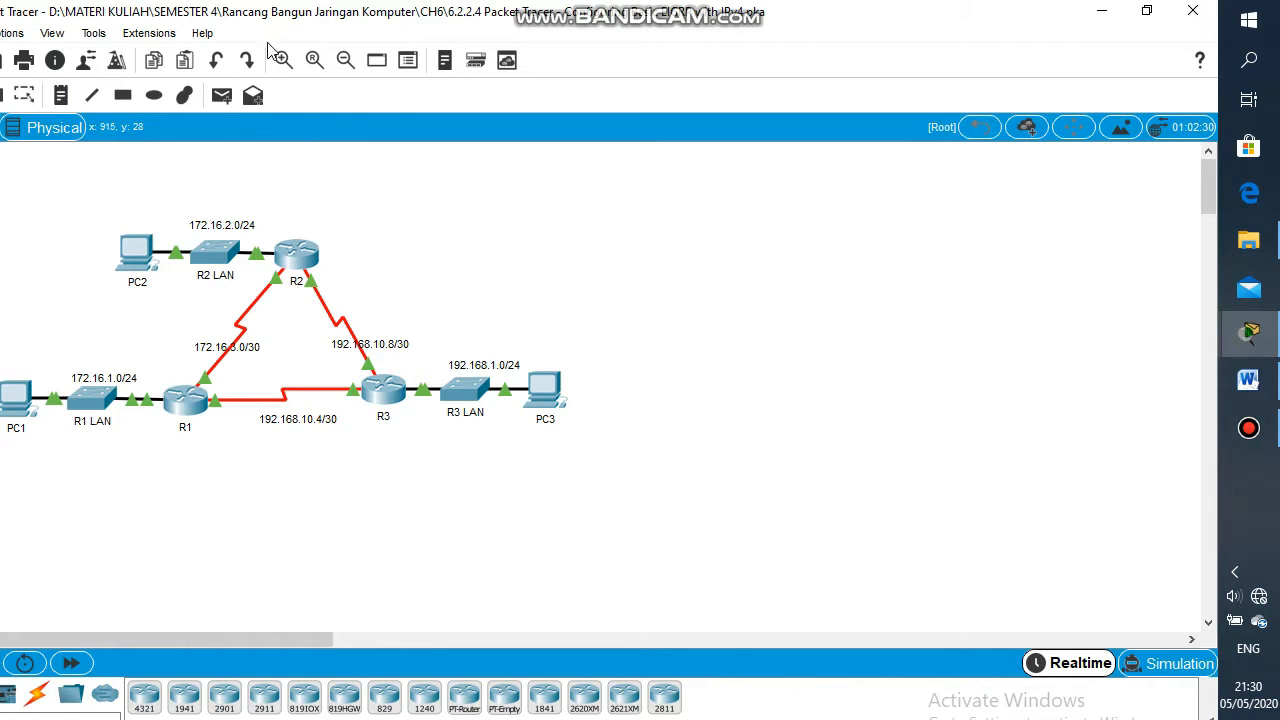
# Open the User Profile dialog from the main toolbar
pyautogui.click(175, 61)
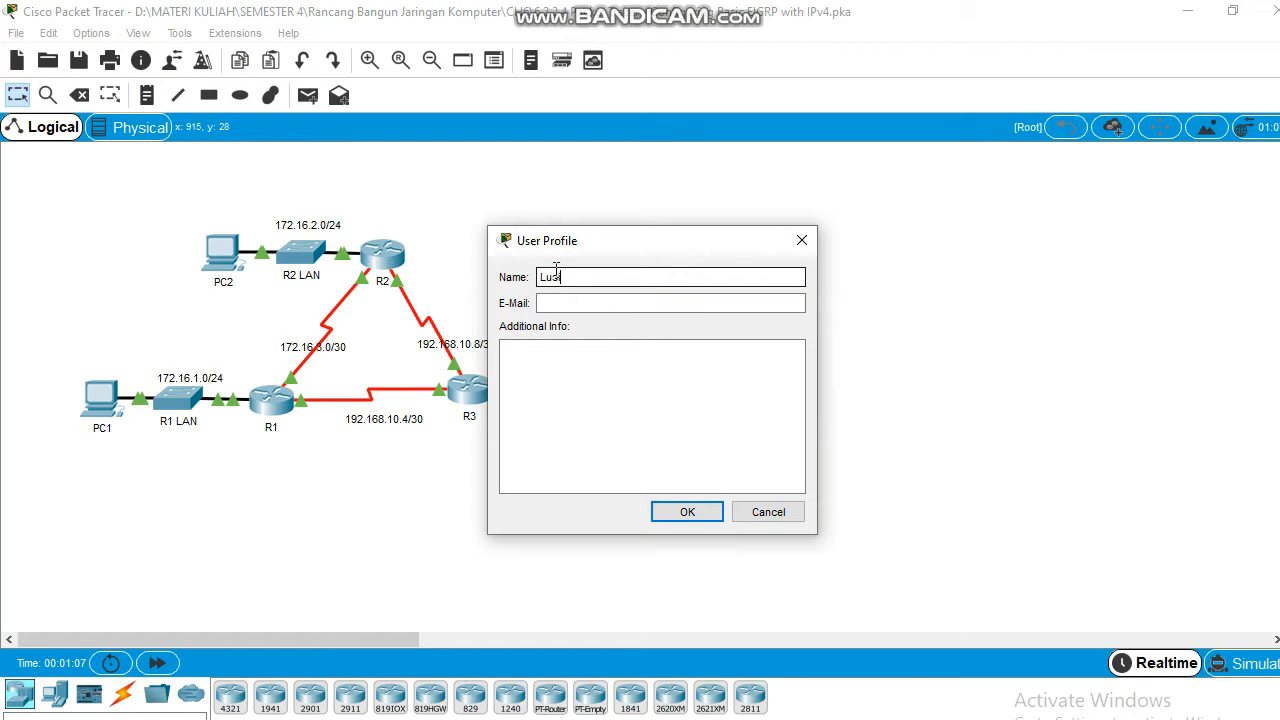
# Enter the student's full name and e-mail address in the user profile, then confirm the activity reset
pyautogui.press('Tab')
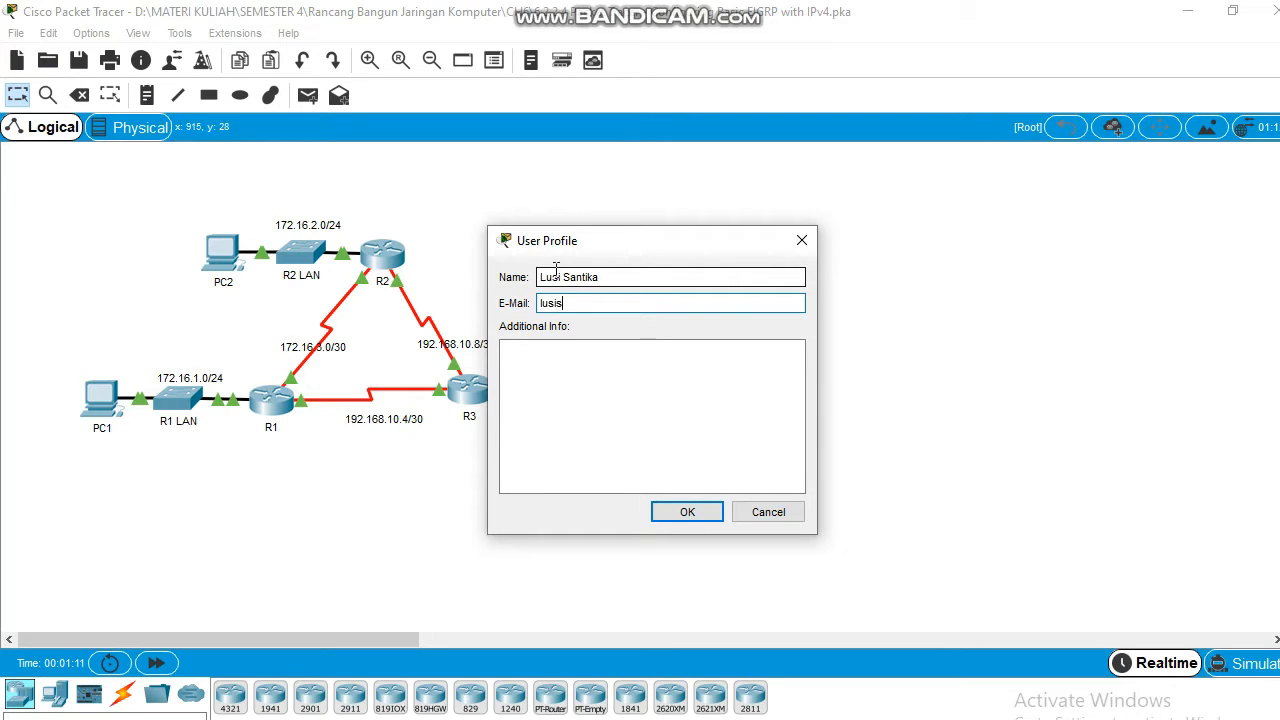
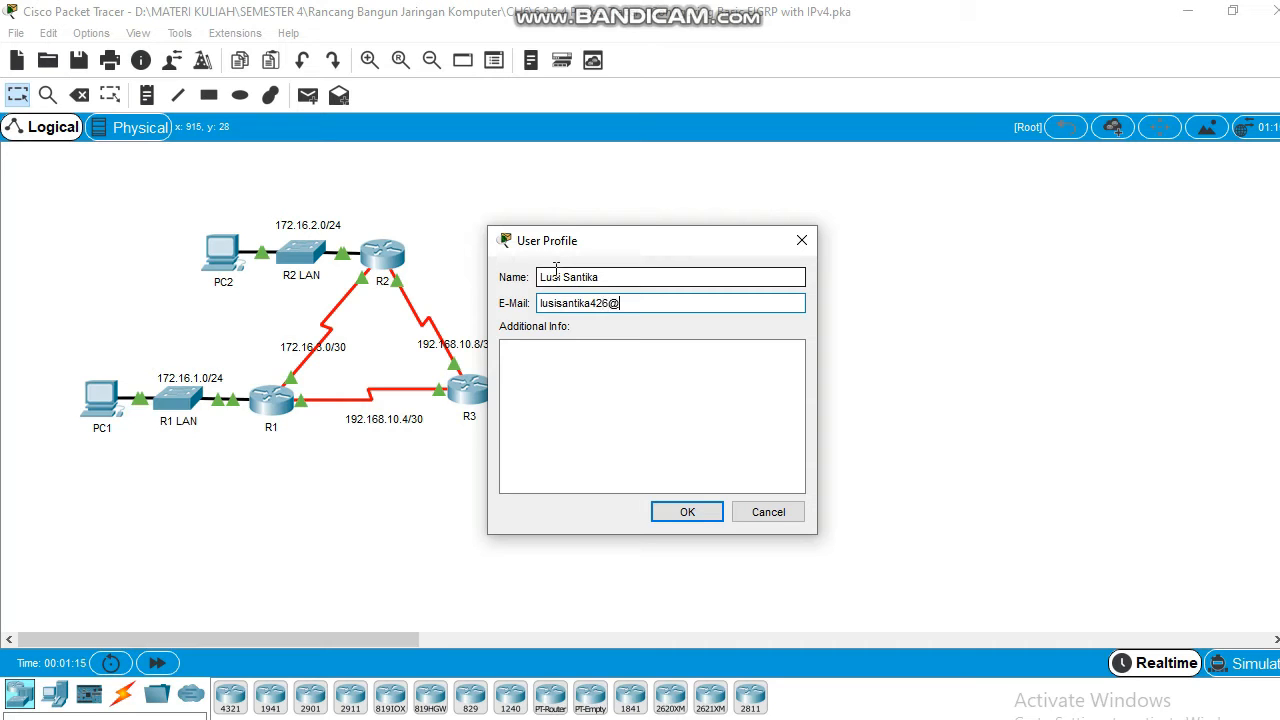
pyautogui.press('Return')
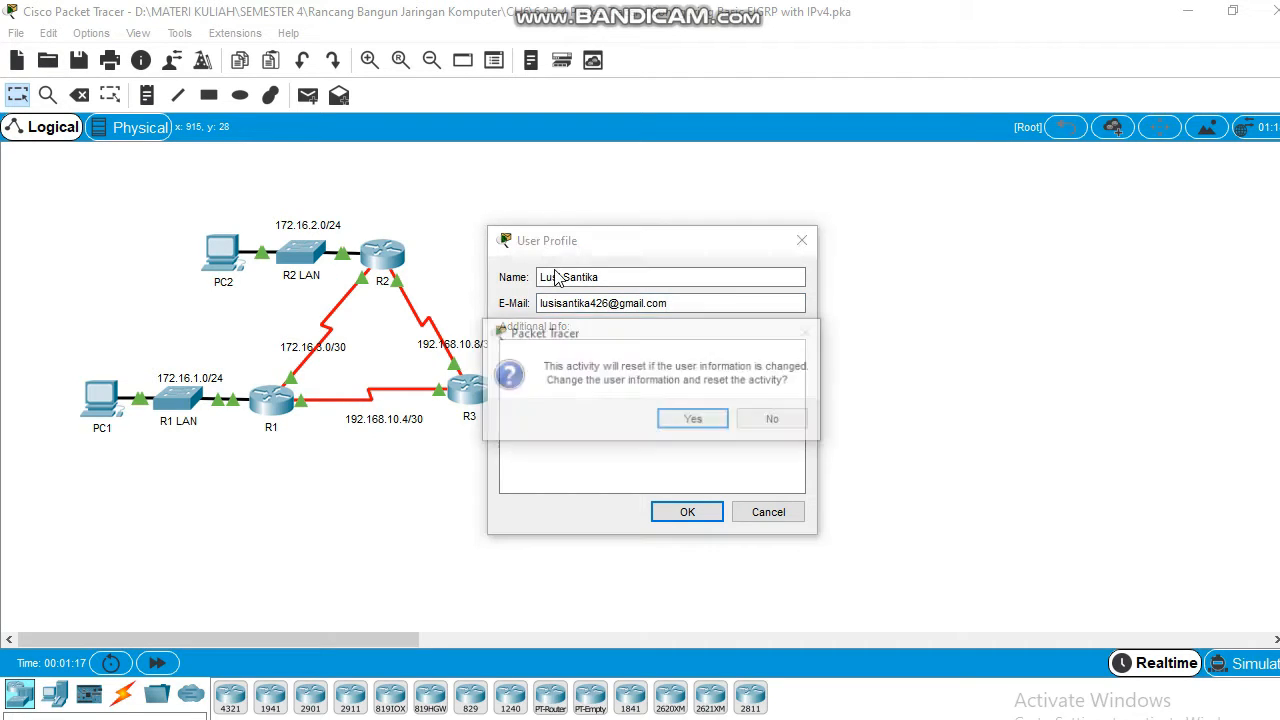
pyautogui.press('Return')
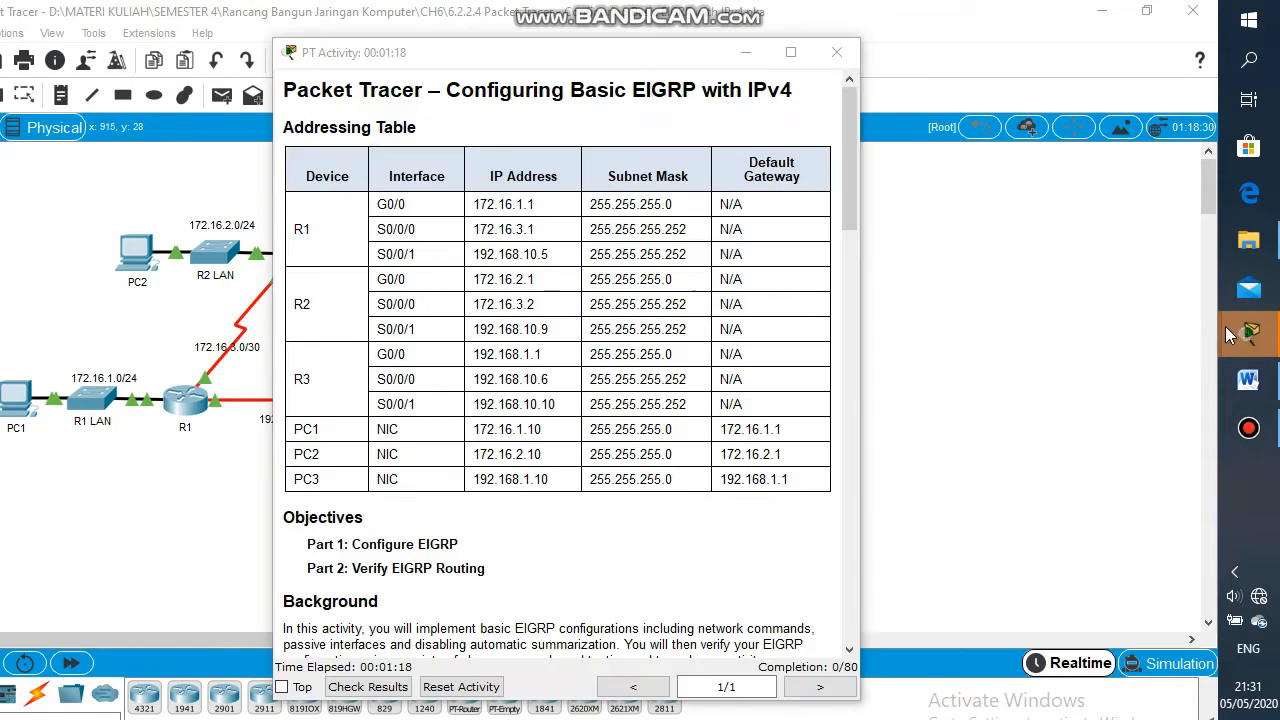
# Bring up the activity instructions and review the Addressing Table and Configure EIGRP objective
pyautogui.rightClick(1231, 356)
pyautogui.click(1248, 340)
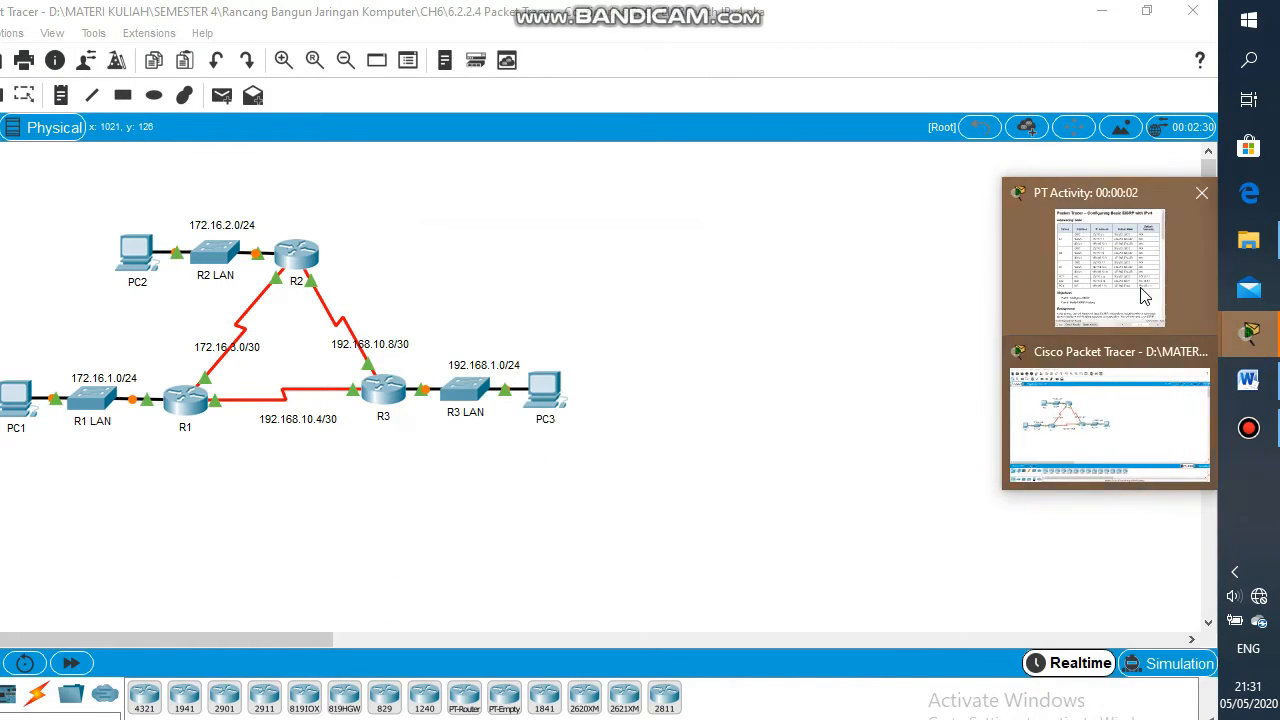
pyautogui.click(1110, 260)
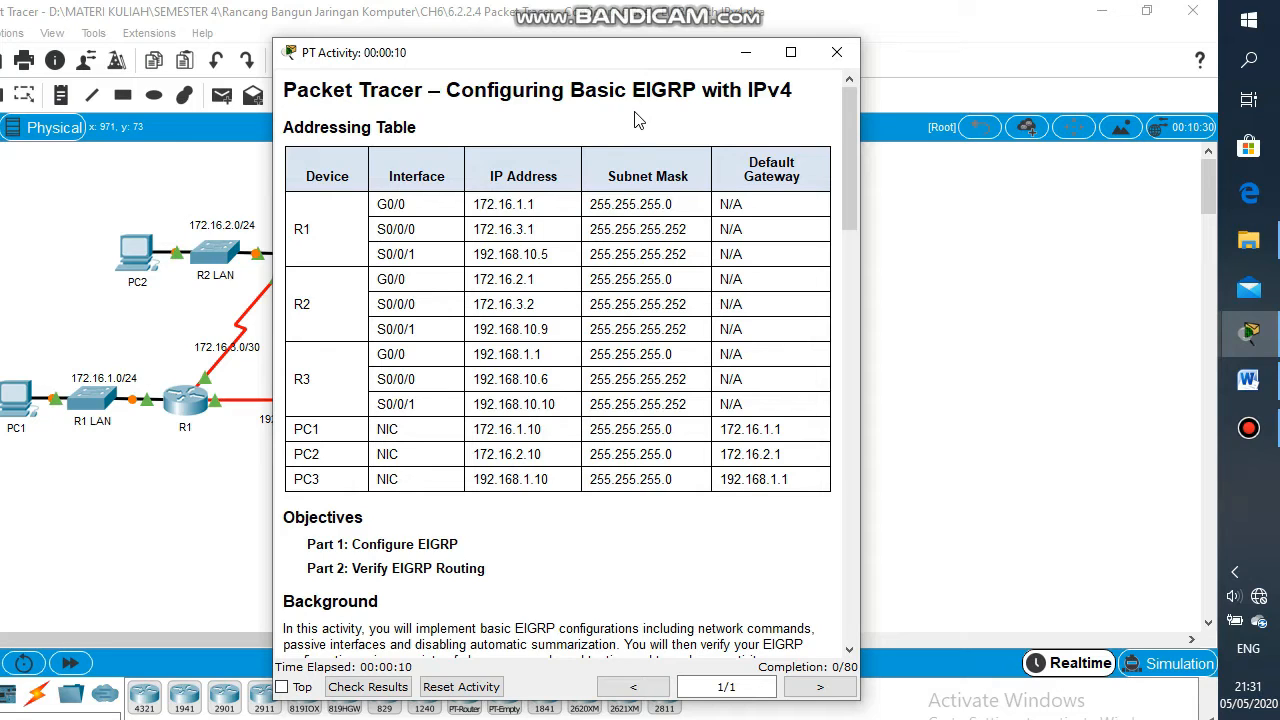
pyautogui.moveTo(442, 128); pyautogui.dragTo(285, 127)
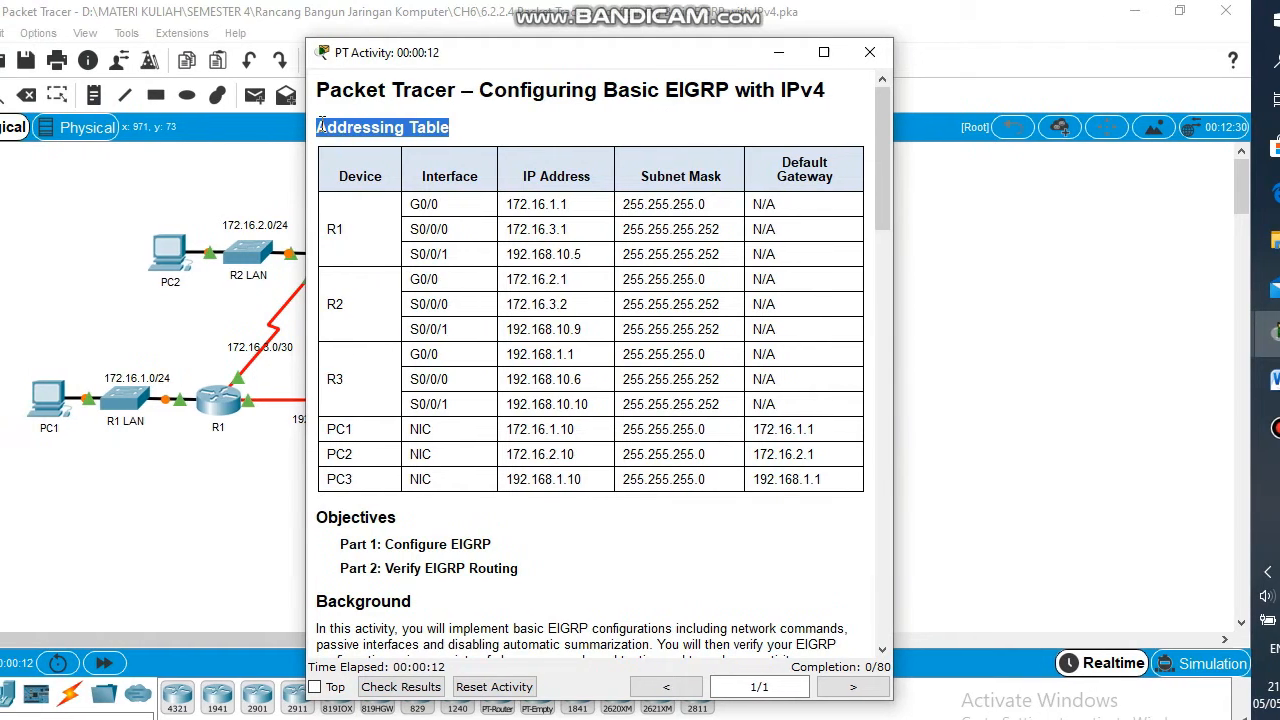
pyautogui.click(379, 168)
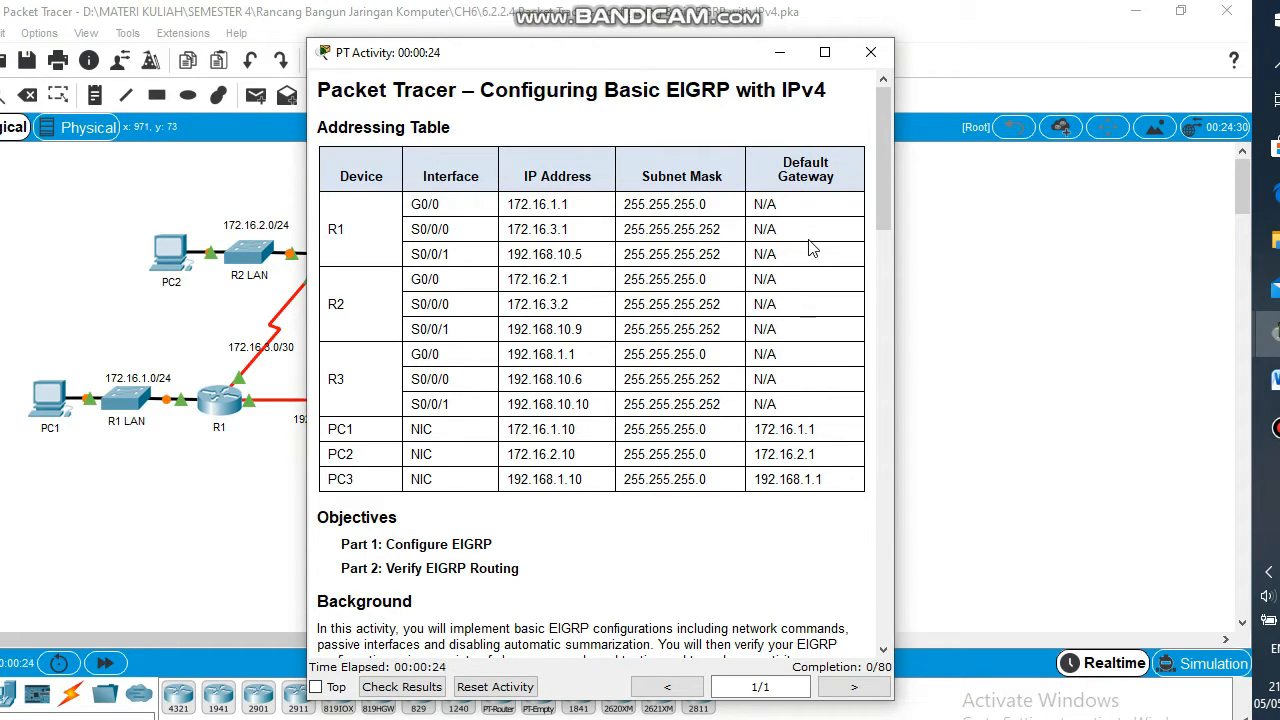
pyautogui.moveTo(886, 204); pyautogui.dragTo(880, 248)
pyautogui.moveTo(508, 366); pyautogui.dragTo(364, 372)
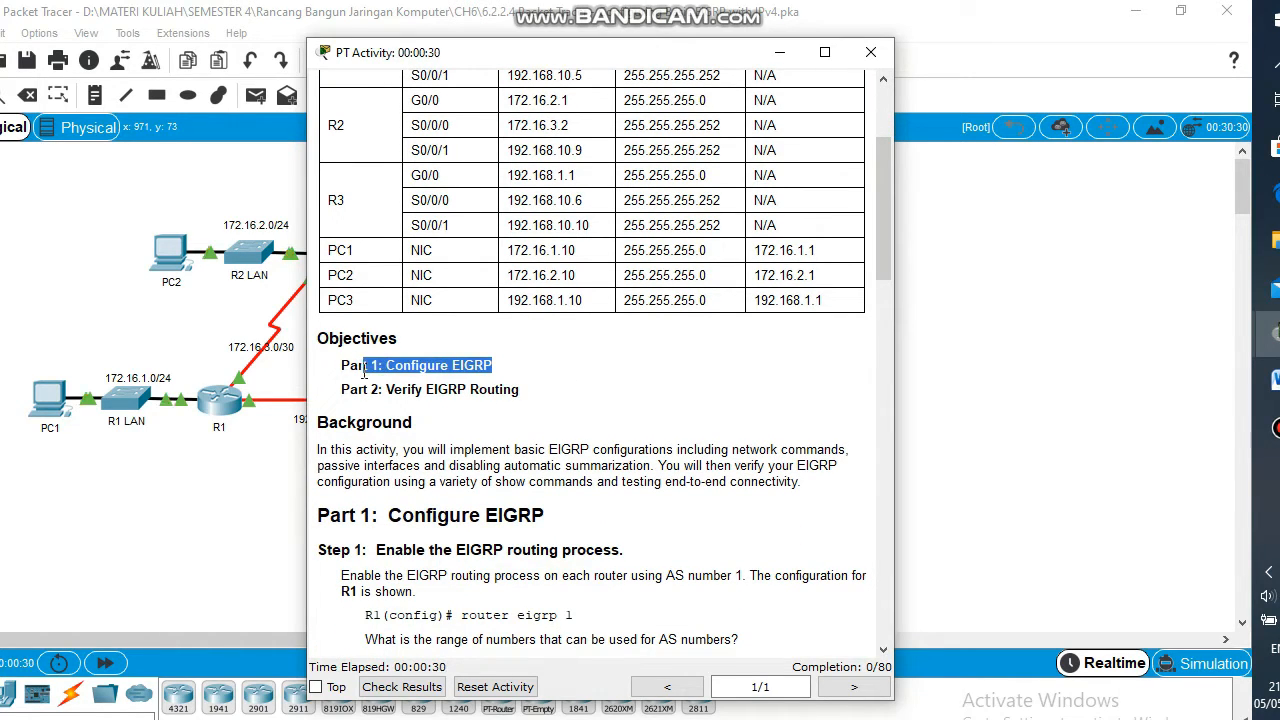
pyautogui.click(529, 399)
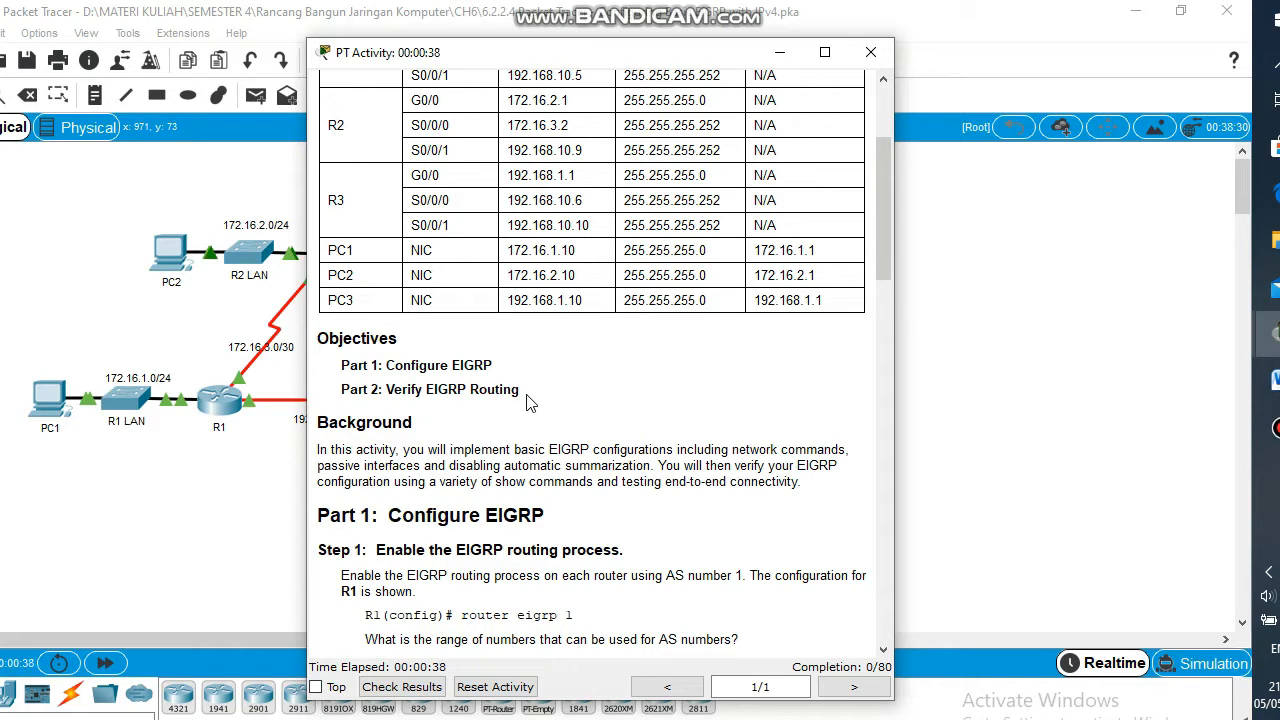
# Read the Part 1 EIGRP steps, then hide the instructions and open router R1
pyautogui.moveTo(860, 232); pyautogui.dragTo(850, 333)
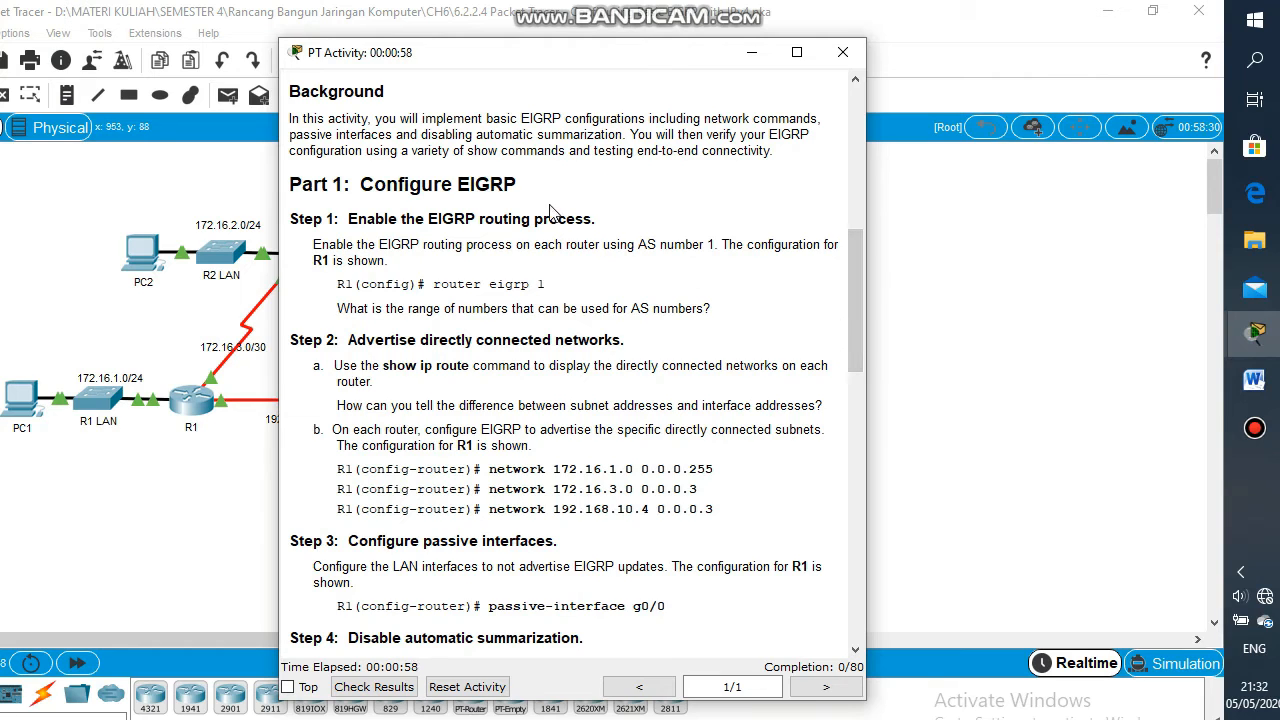
pyautogui.moveTo(524, 184); pyautogui.dragTo(476, 183)
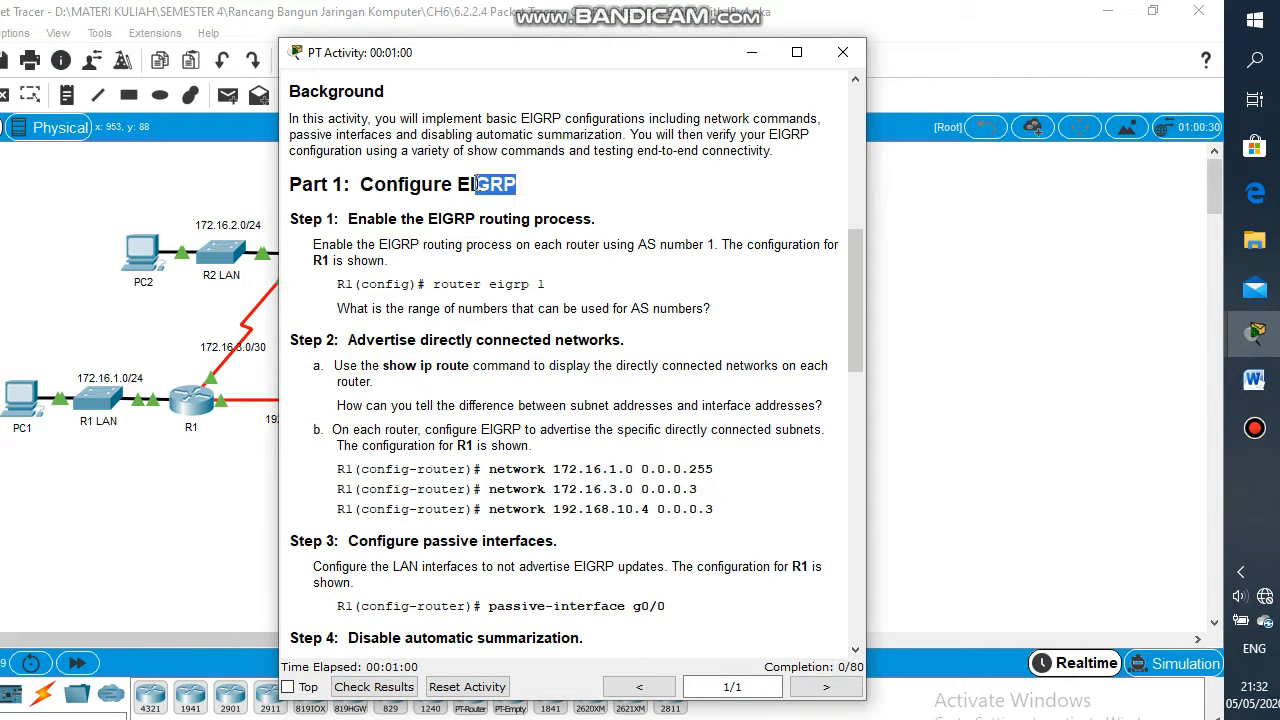
pyautogui.click(557, 288)
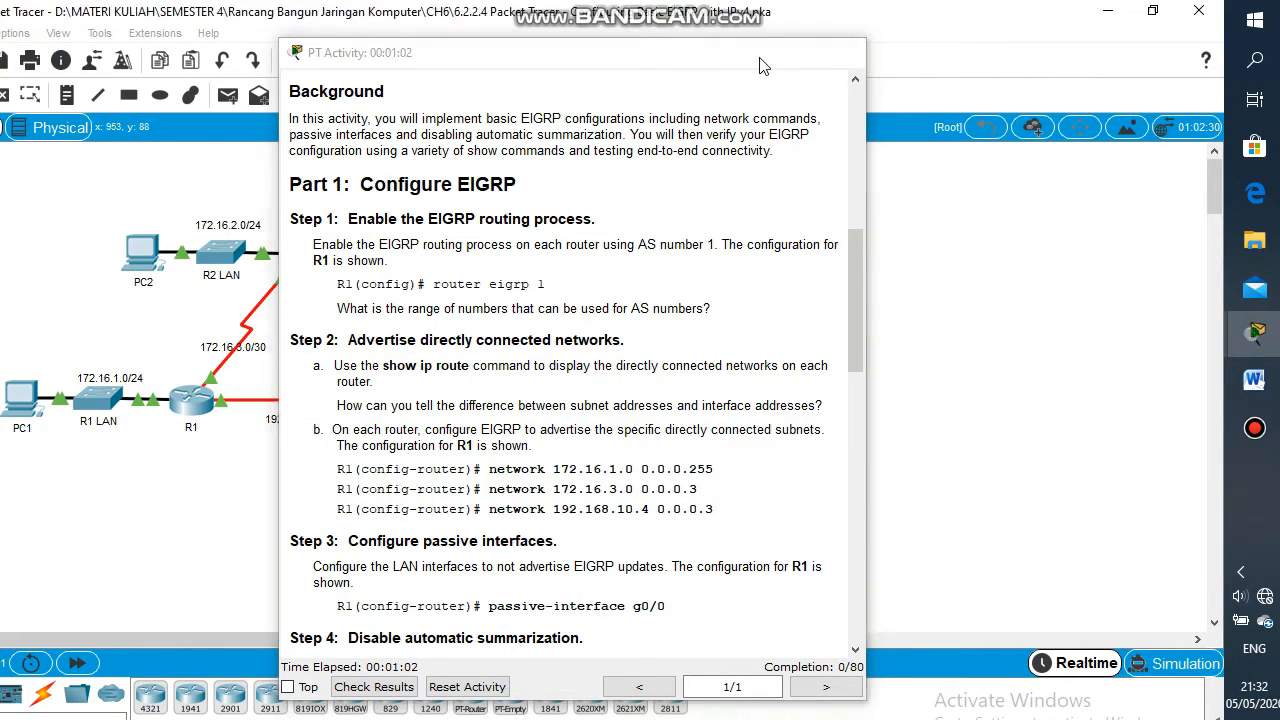
pyautogui.click(752, 52)
pyautogui.click(271, 400)
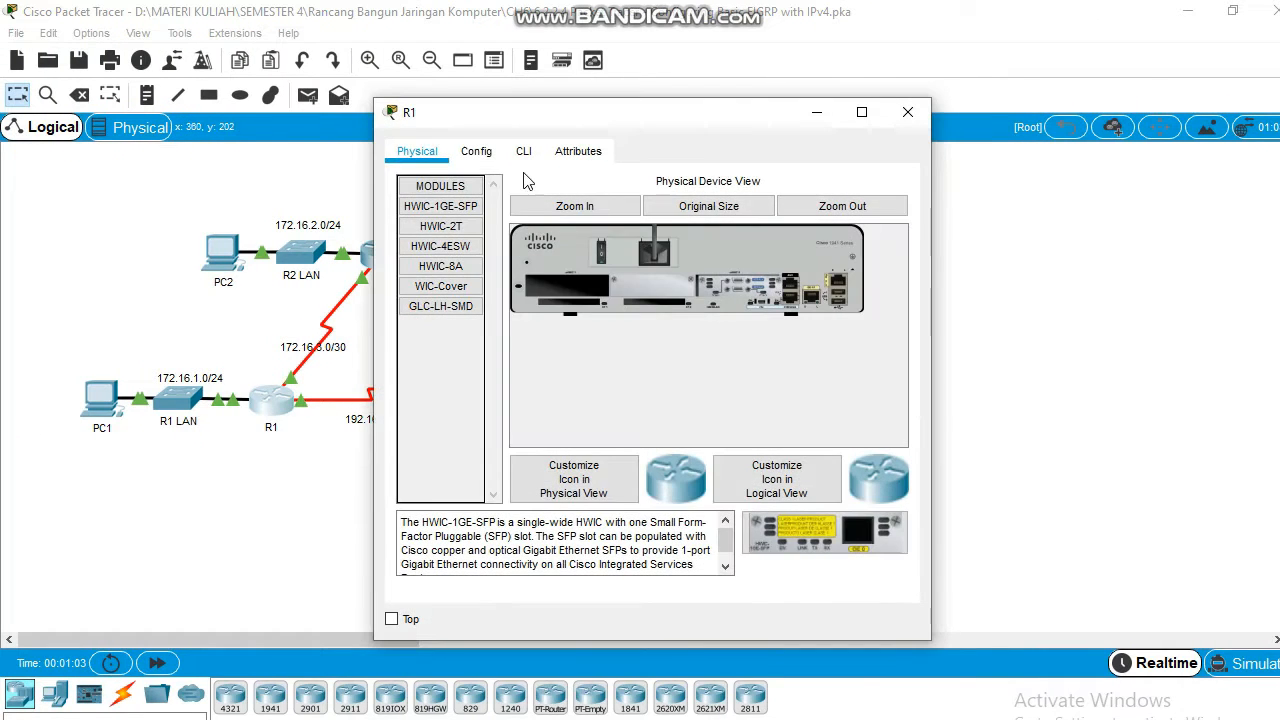
# On R1's CLI, enter enable and configure terminal to reach global configuration mode
pyautogui.click(524, 152)
pyautogui.click(491, 528)
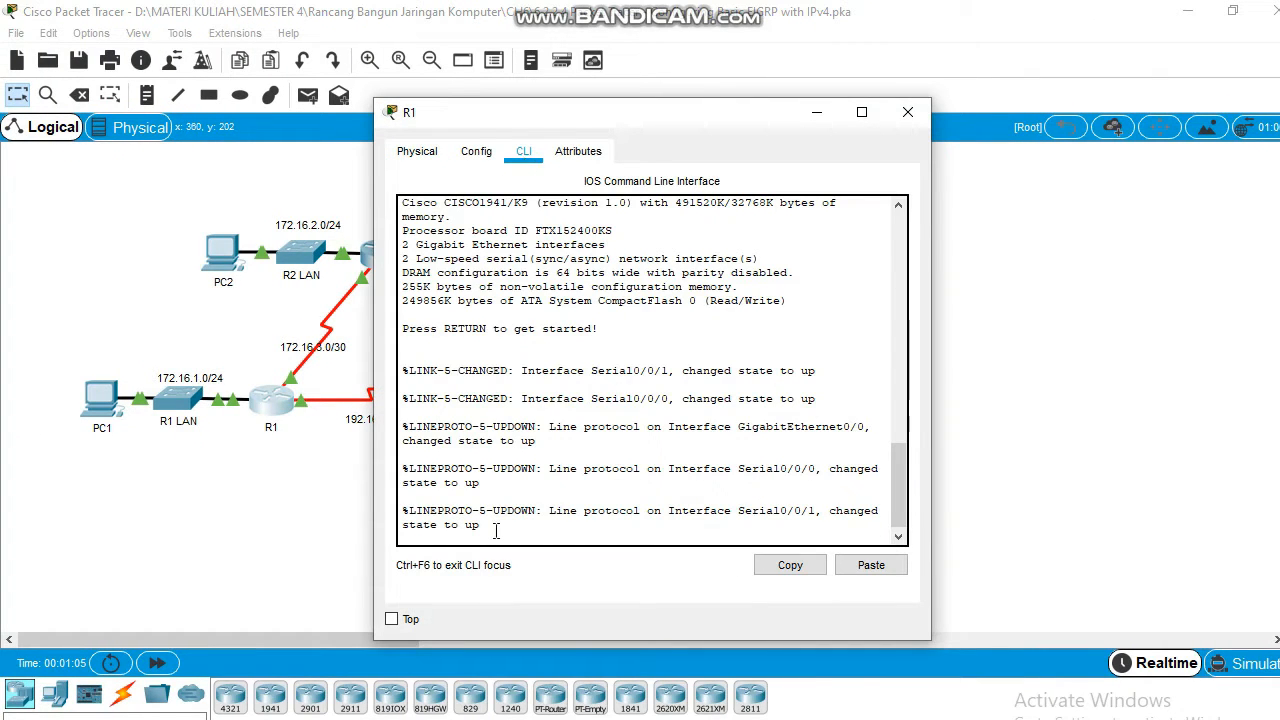
pyautogui.press('Return')
pyautogui.write('ena')
pyautogui.press('Tab')
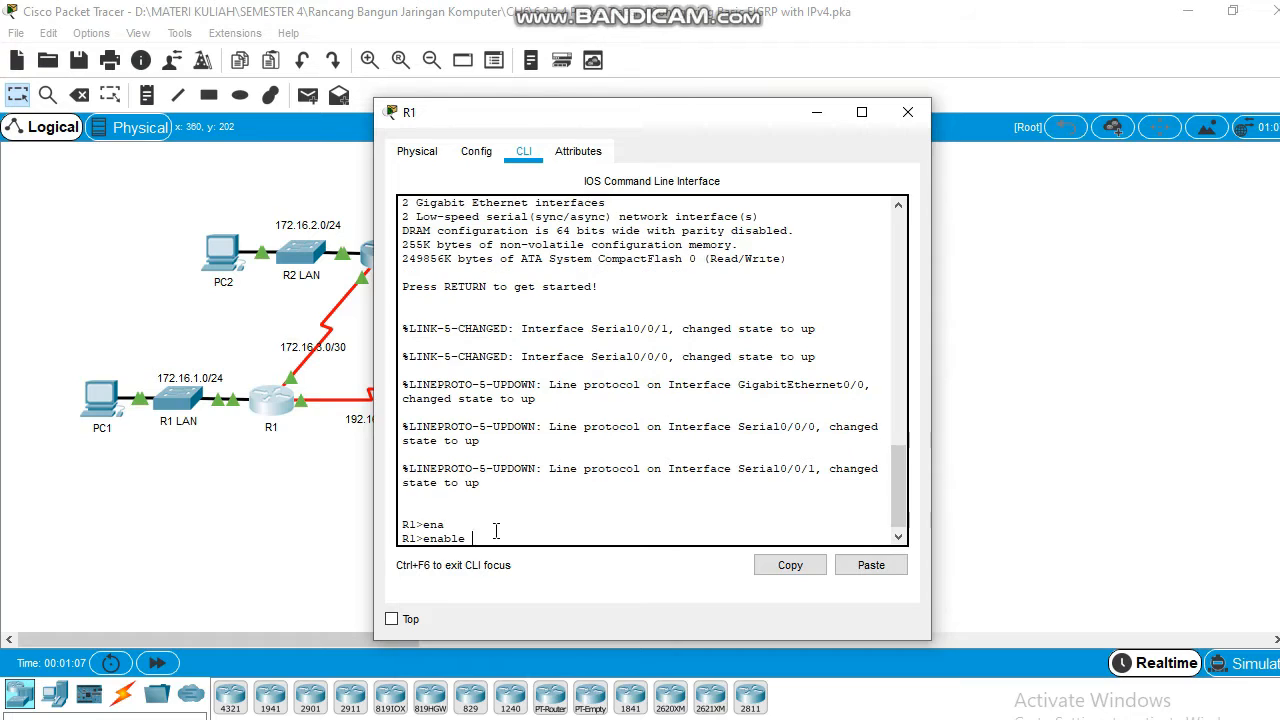
pyautogui.press('Return')
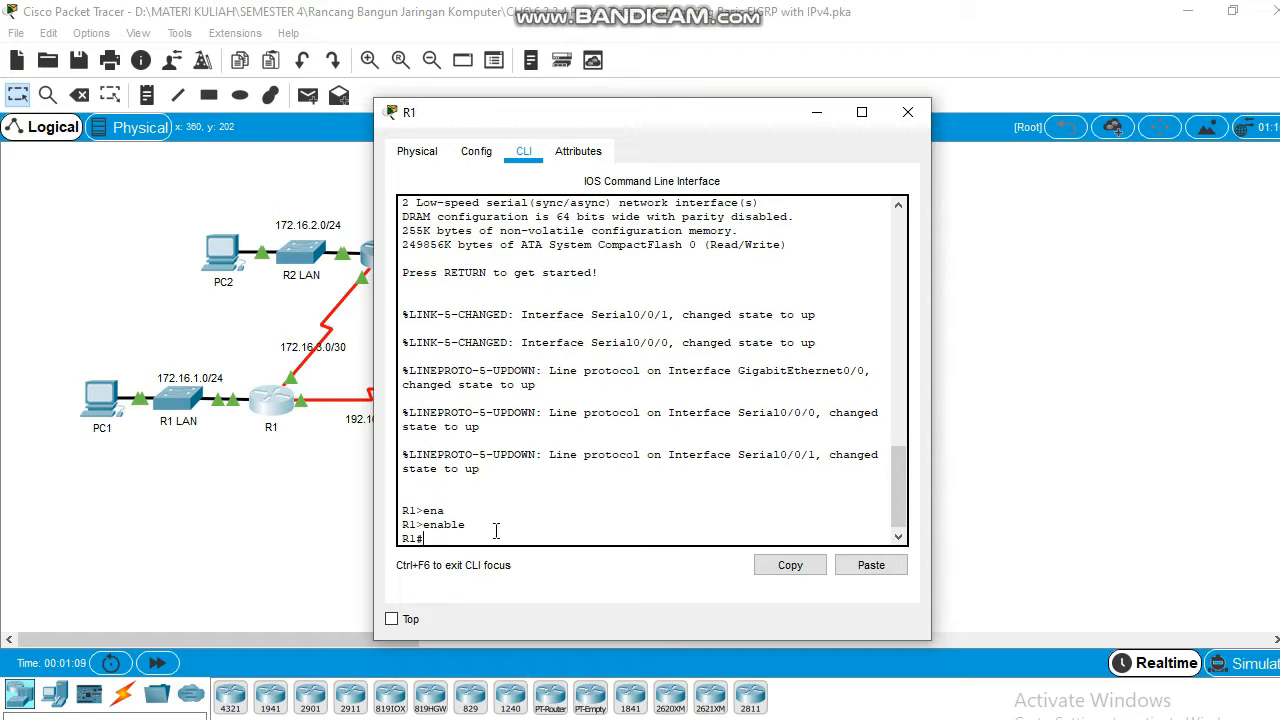
pyautogui.write('con')
pyautogui.press('Tab')
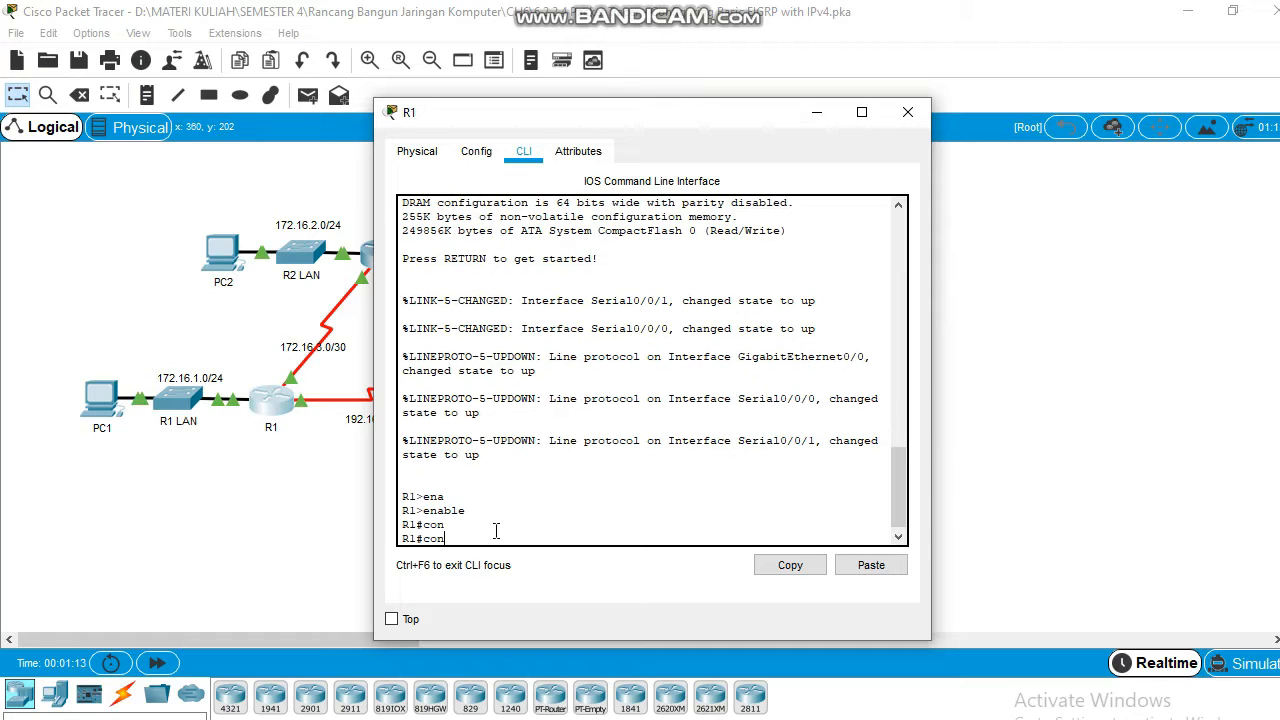
pyautogui.write('fi')
pyautogui.press('Tab')
pyautogui.write('t')
pyautogui.press('Tab')
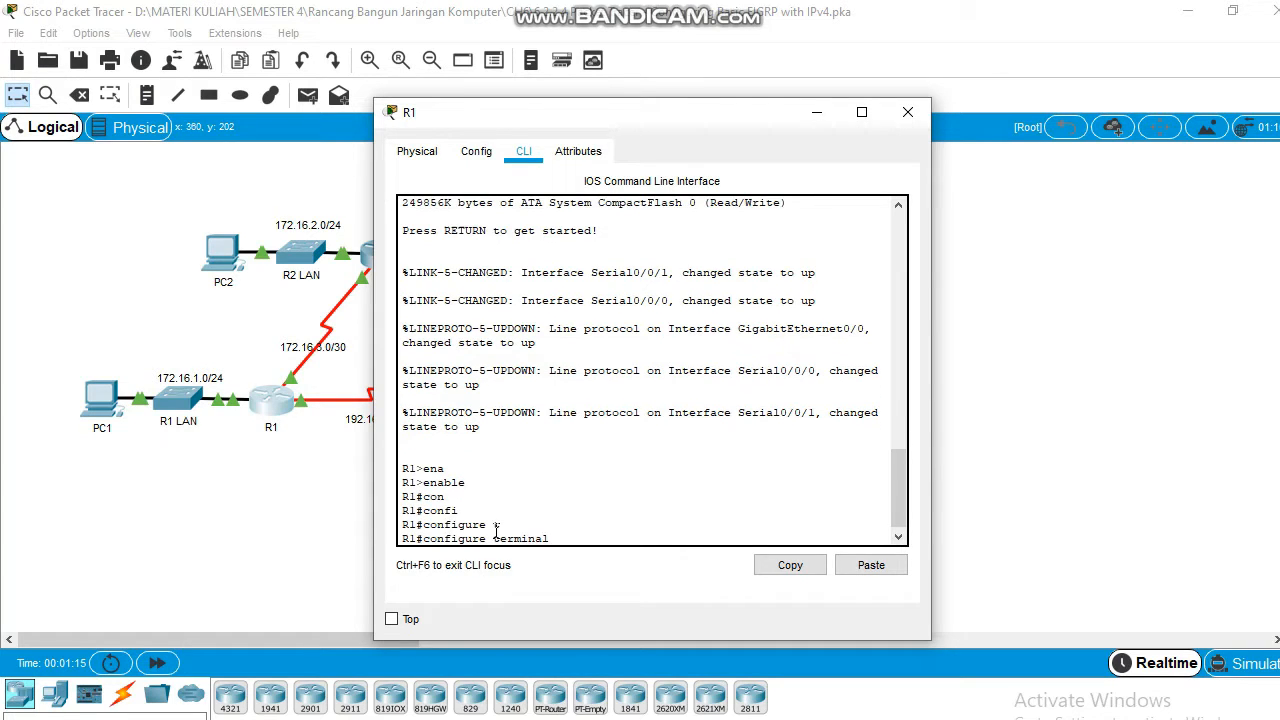
pyautogui.press('Return')
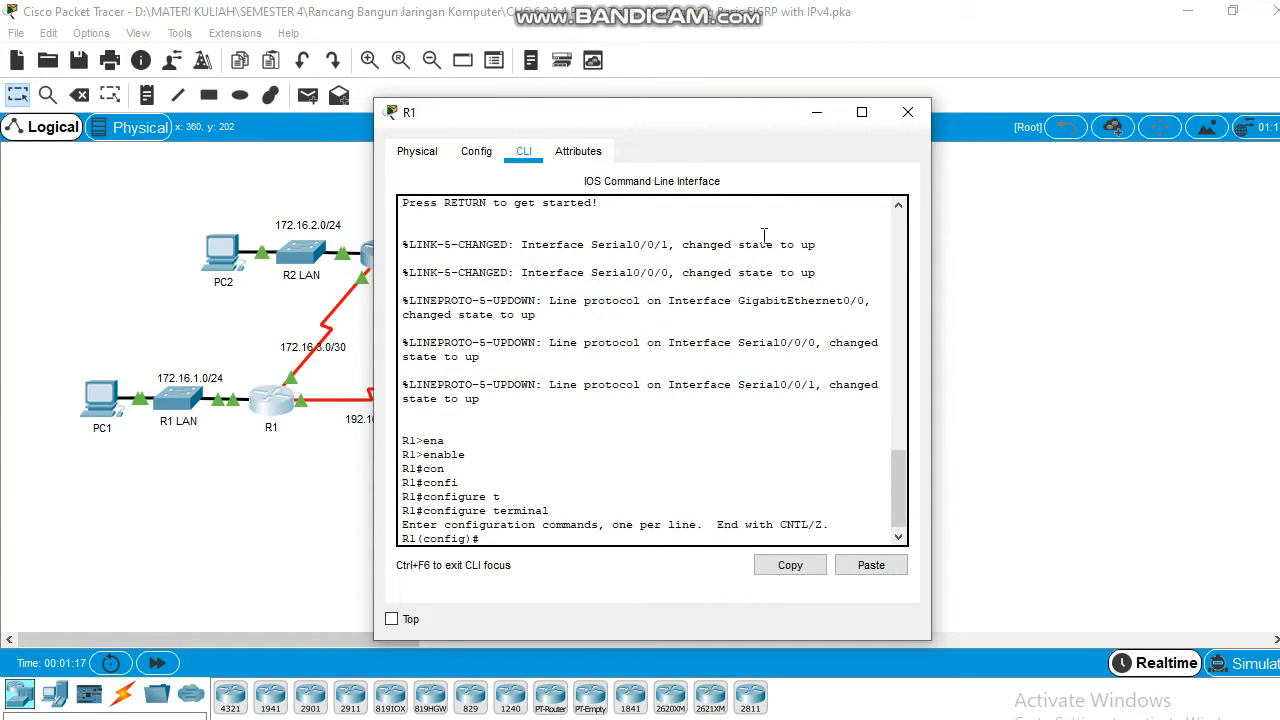
# Place the activity instructions beside R1's window and copy the router eigrp 1 command
pyautogui.moveTo(727, 123); pyautogui.dragTo(481, 122)
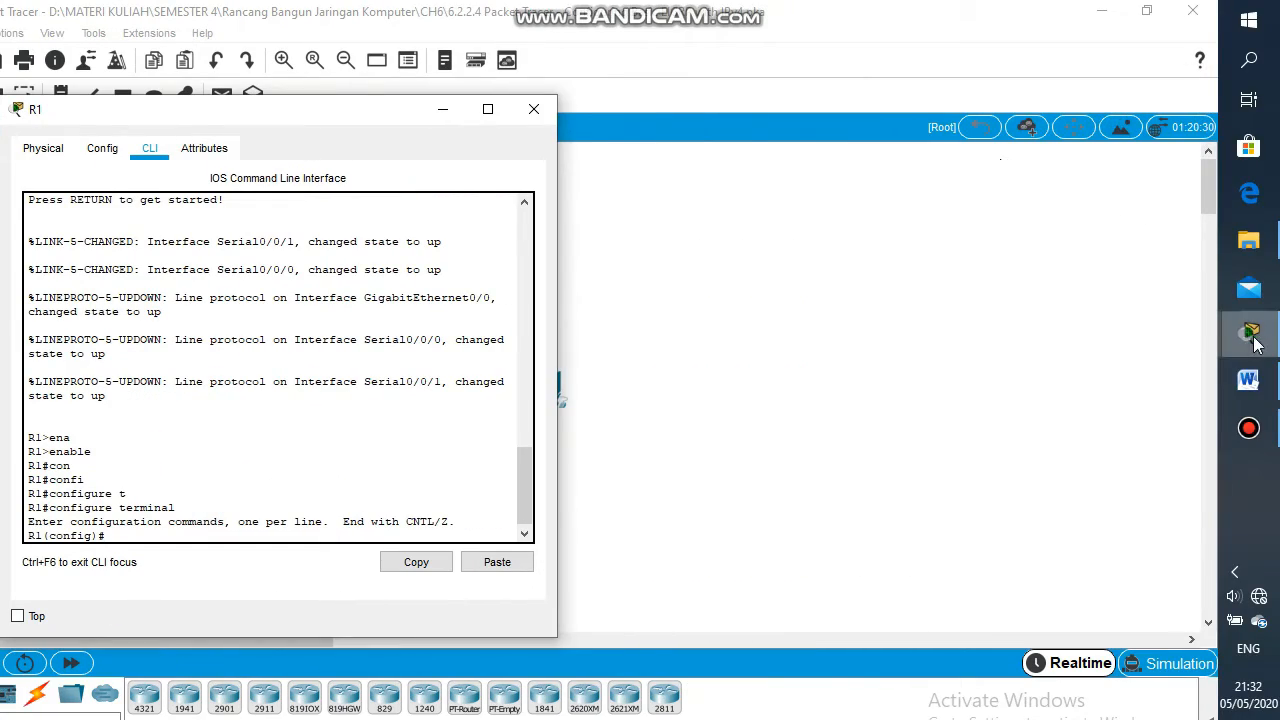
pyautogui.moveTo(1248, 333)
pyautogui.click(1100, 197)
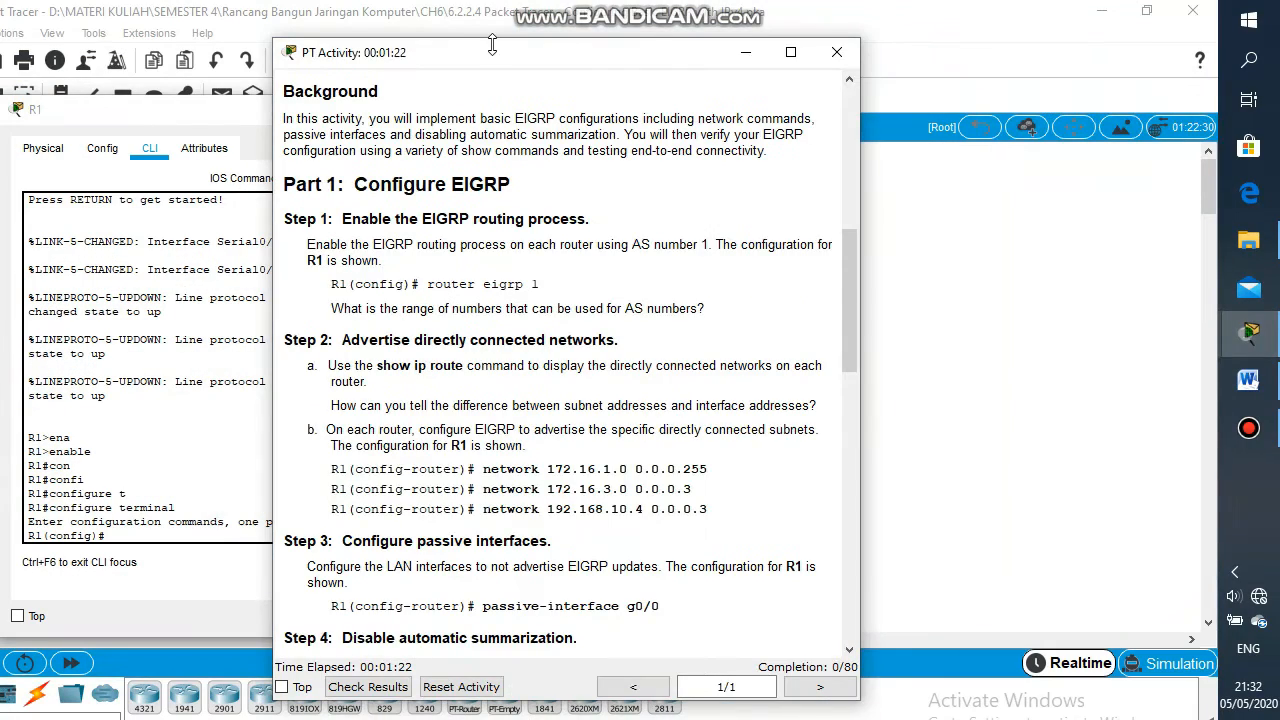
pyautogui.moveTo(775, 65); pyautogui.dragTo(808, 50)
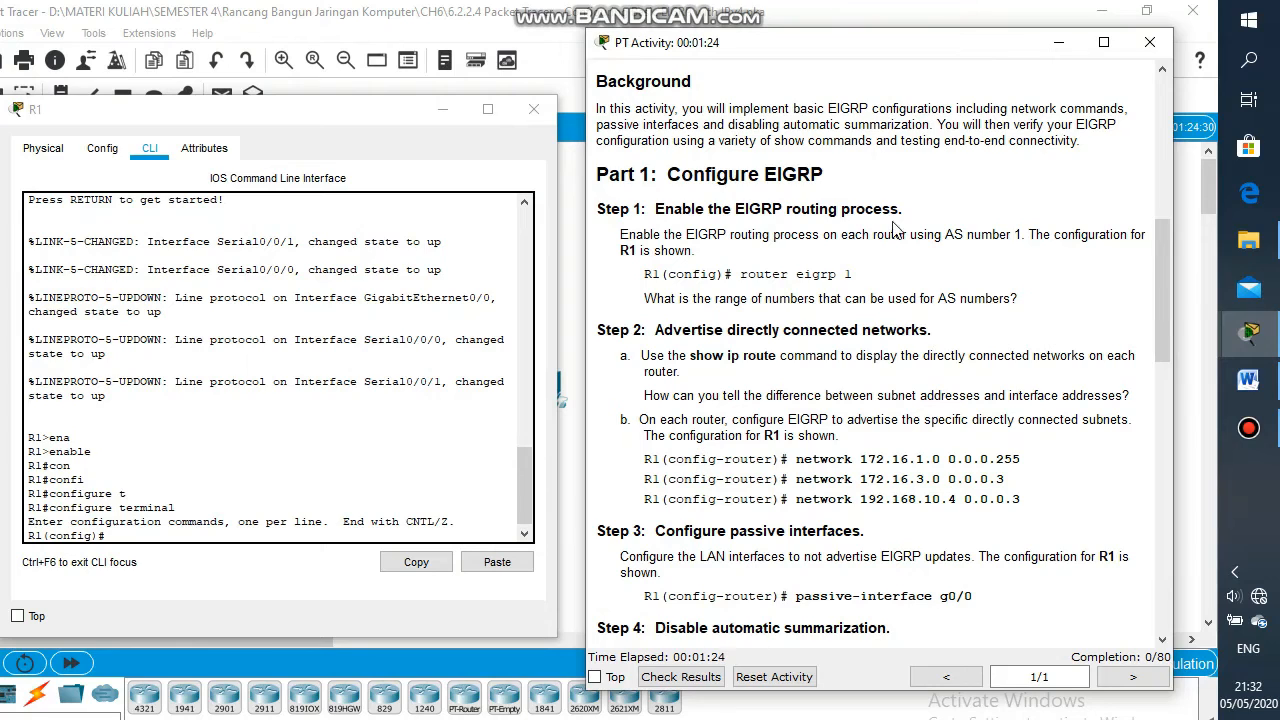
pyautogui.moveTo(853, 274); pyautogui.dragTo(743, 279)
pyautogui.hotkey('ctrl', 'c')
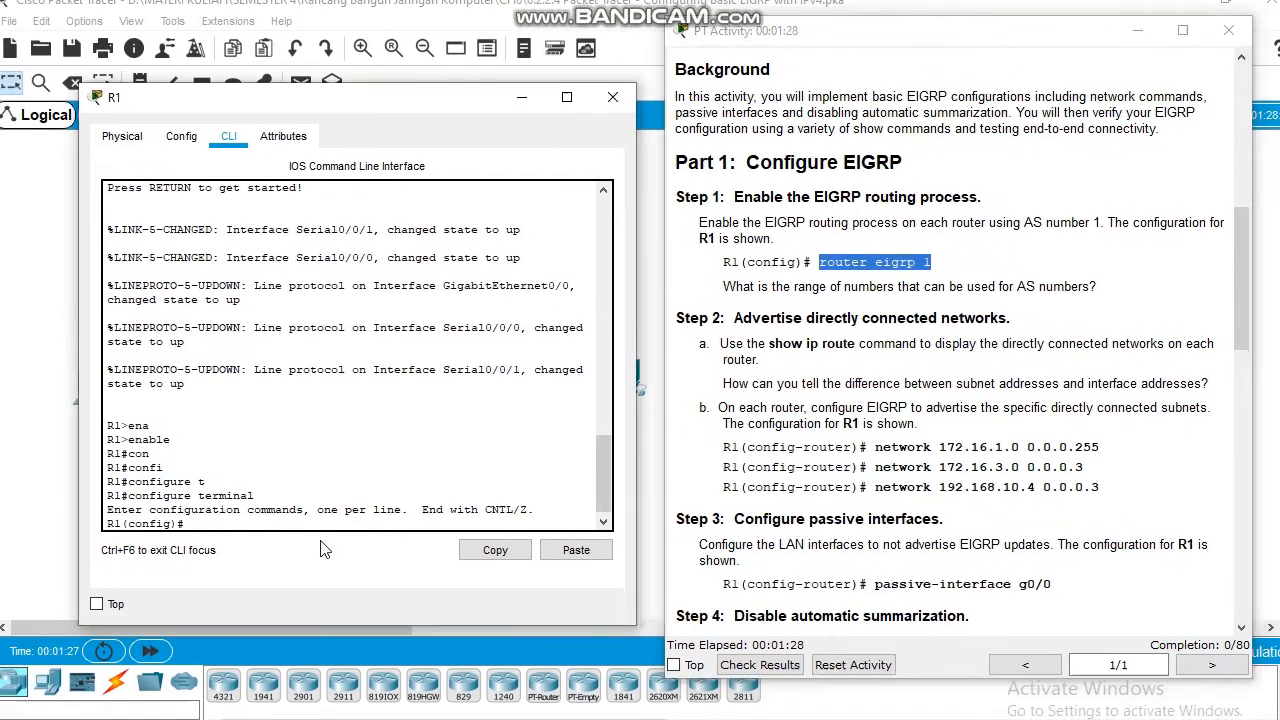
pyautogui.click(253, 540)
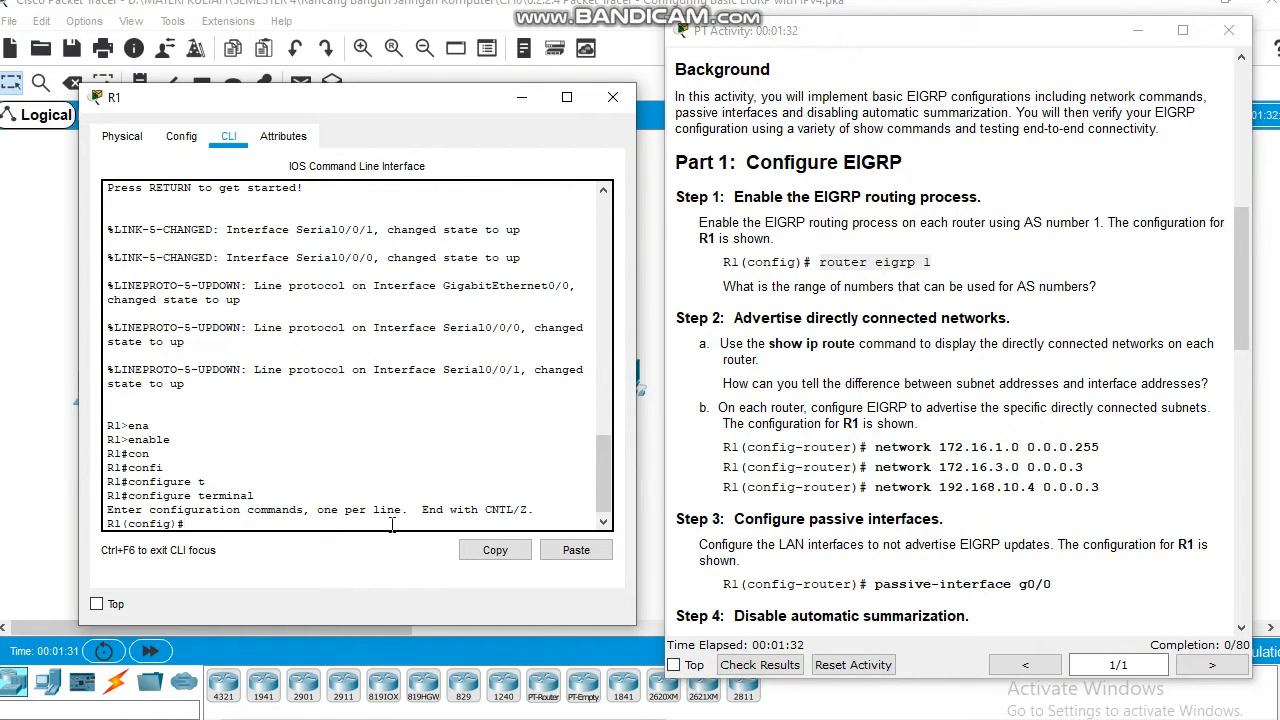
# Start EIGRP process 1 on R1 and advertise network 172.16.1.0 0.0.0.255
pyautogui.click(549, 555)
pyautogui.press('Return')
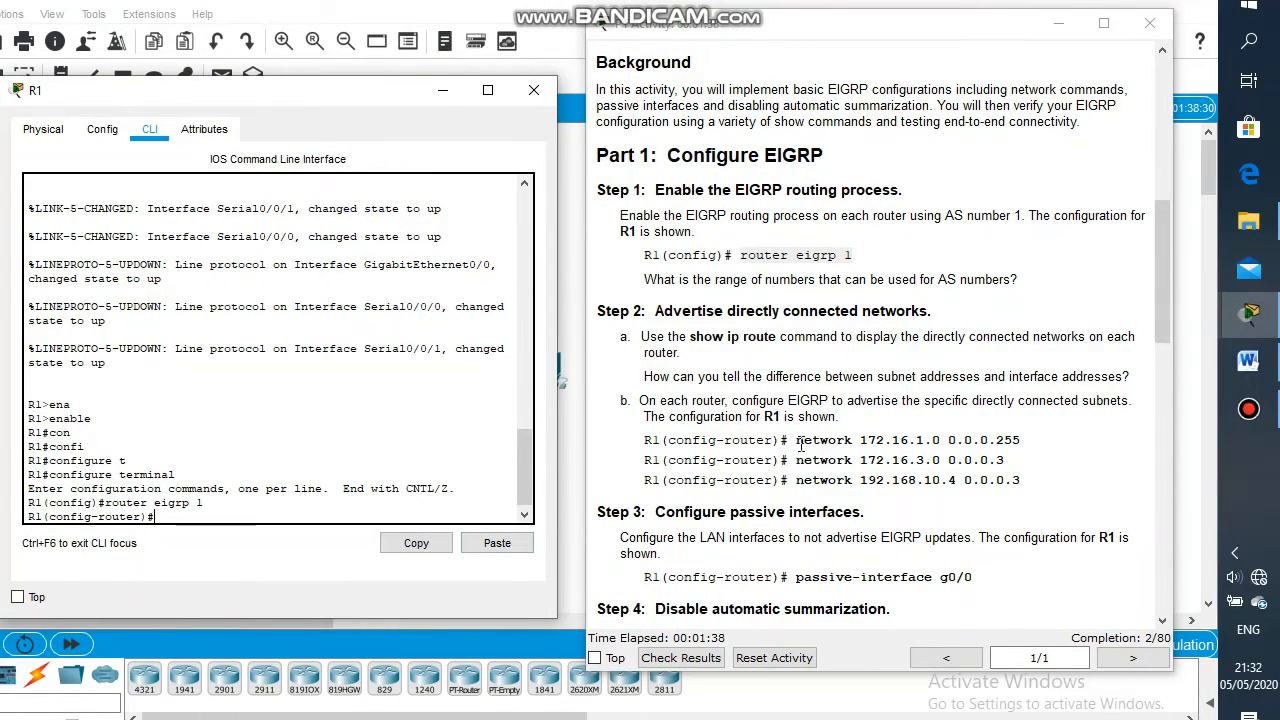
pyautogui.moveTo(797, 442); pyautogui.dragTo(1025, 455)
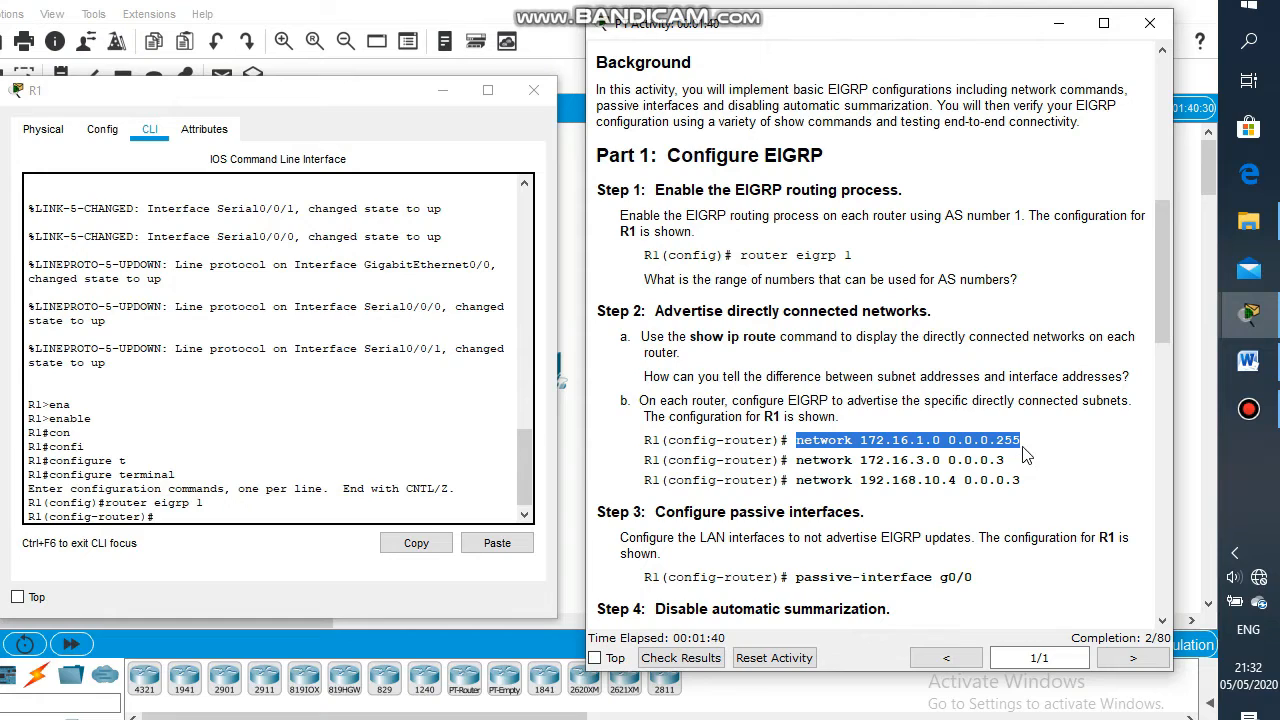
pyautogui.hotkey('ctrl', 'c')
pyautogui.click(500, 560)
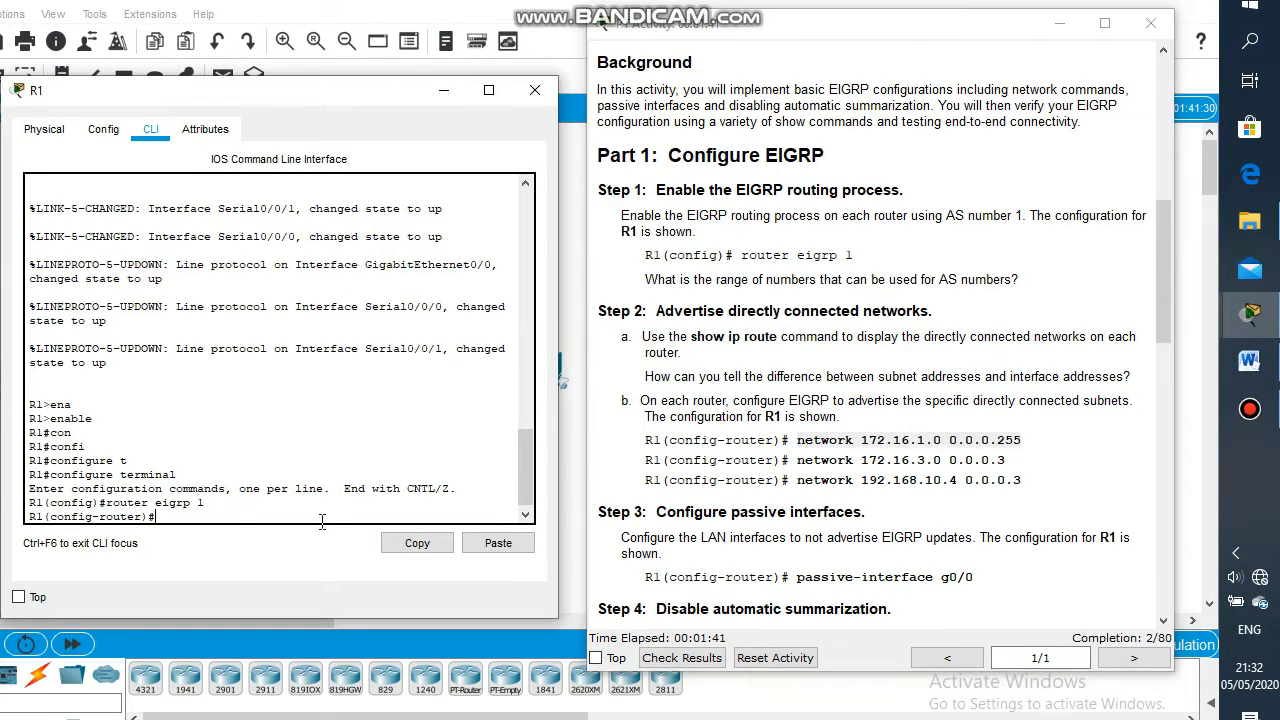
pyautogui.click(498, 543)
pyautogui.press('Return')
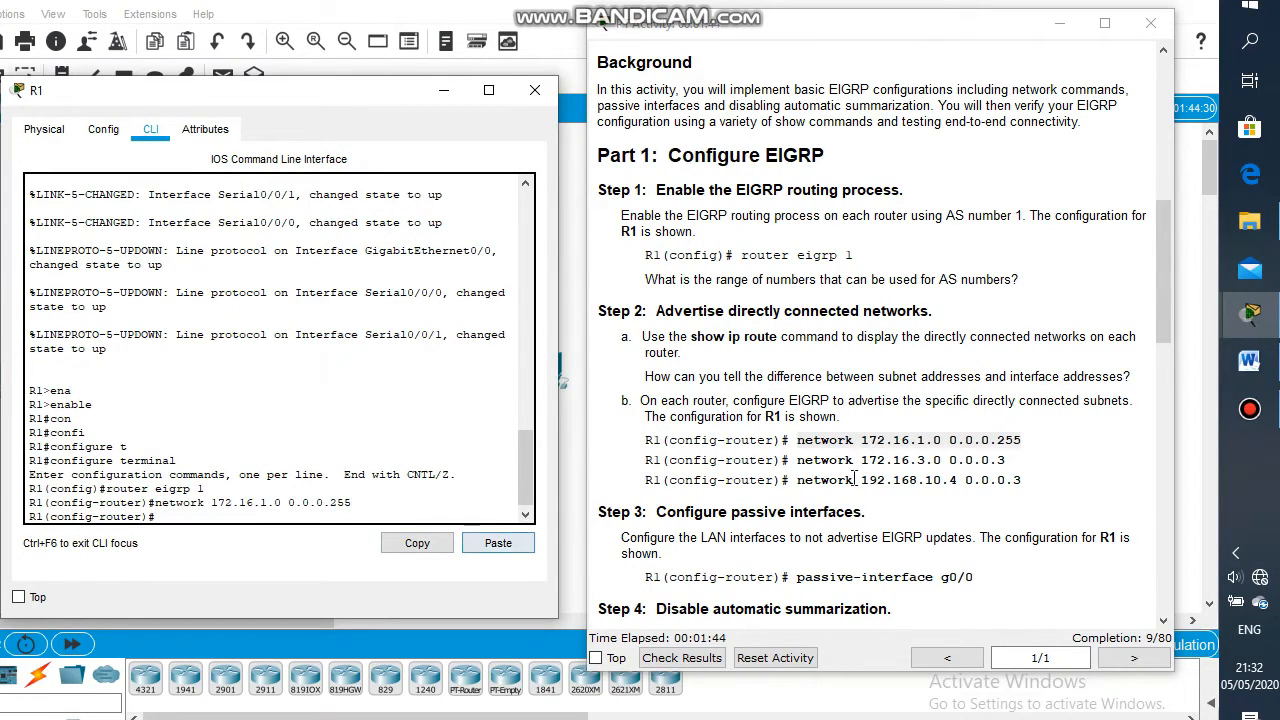
# Add R1 network statements 172.16.3.0 0.0.0.3 and 192.168.10.4 0.0.0.3
pyautogui.click(1013, 470)
pyautogui.moveTo(1006, 462); pyautogui.dragTo(797, 466)
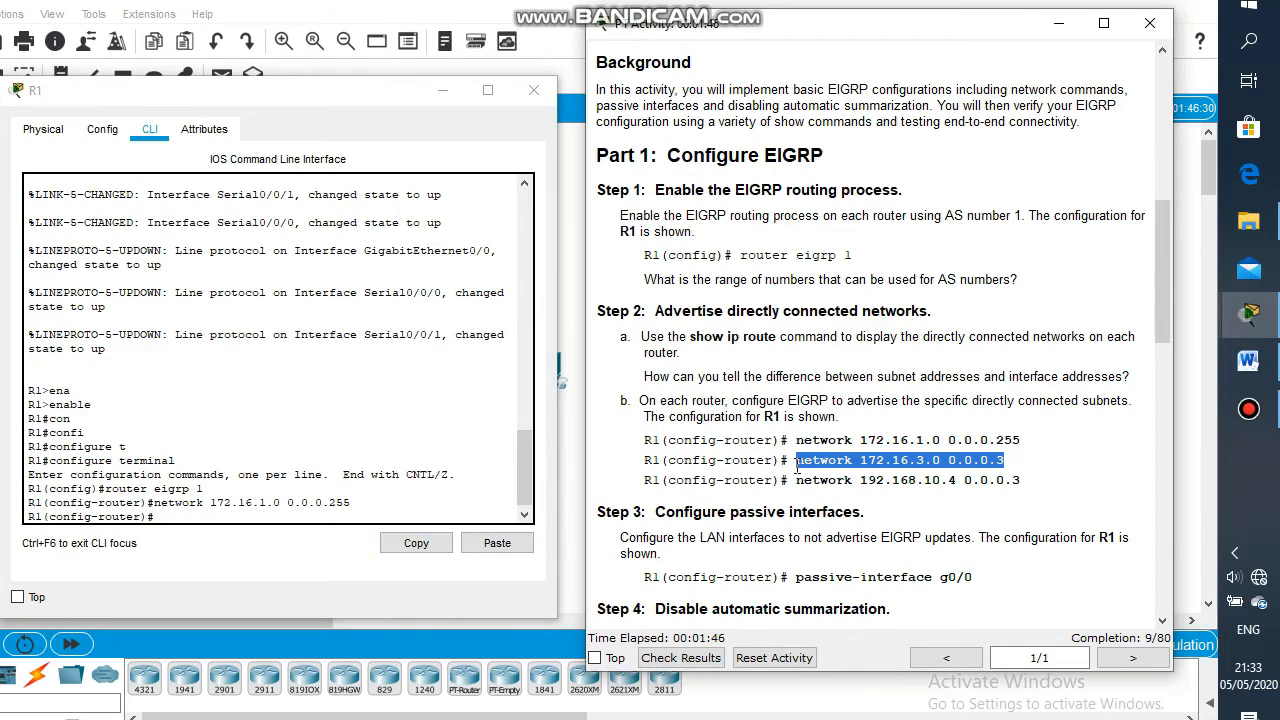
pyautogui.click(387, 518)
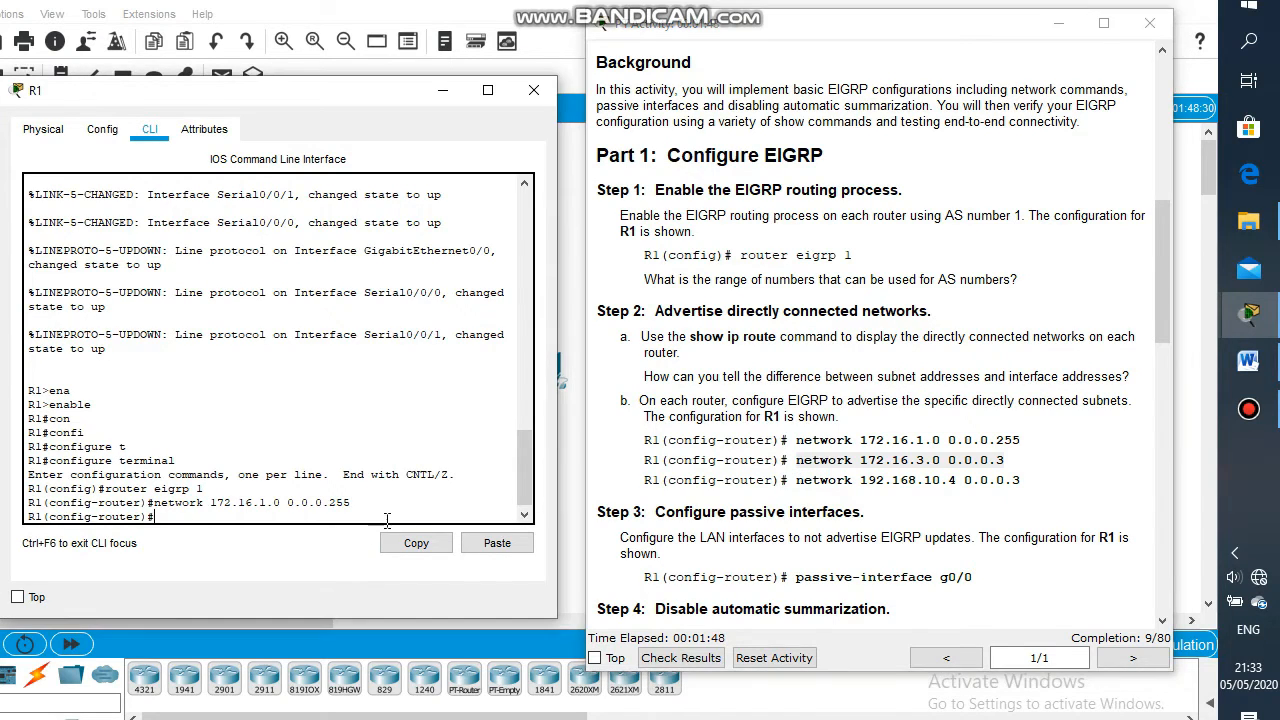
pyautogui.click(490, 545)
pyautogui.press('Return')
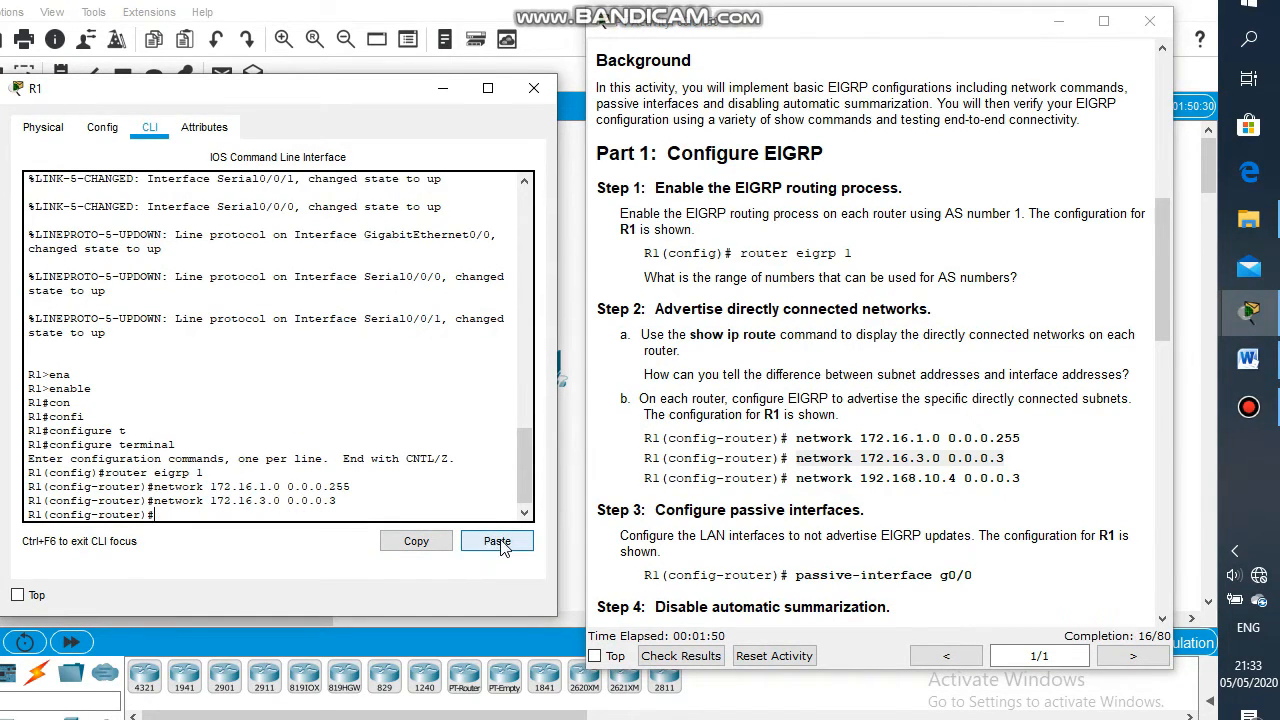
pyautogui.moveTo(1022, 479); pyautogui.dragTo(796, 486)
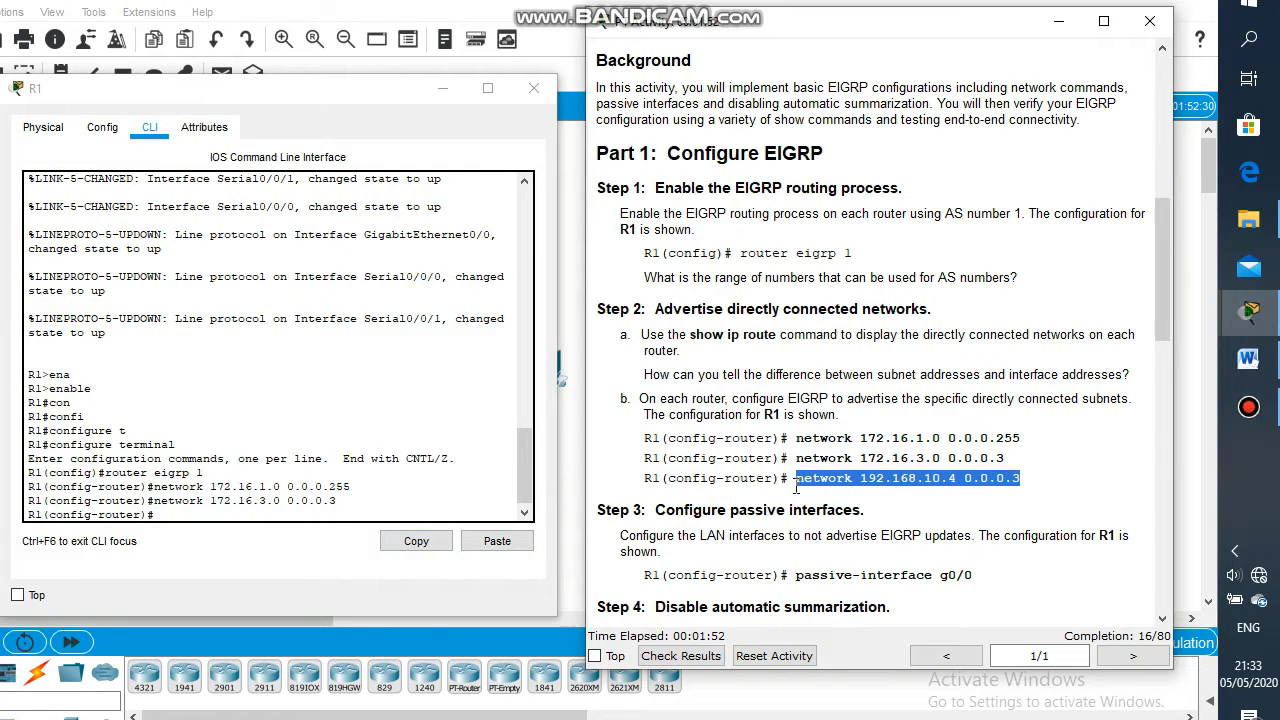
pyautogui.click(448, 514)
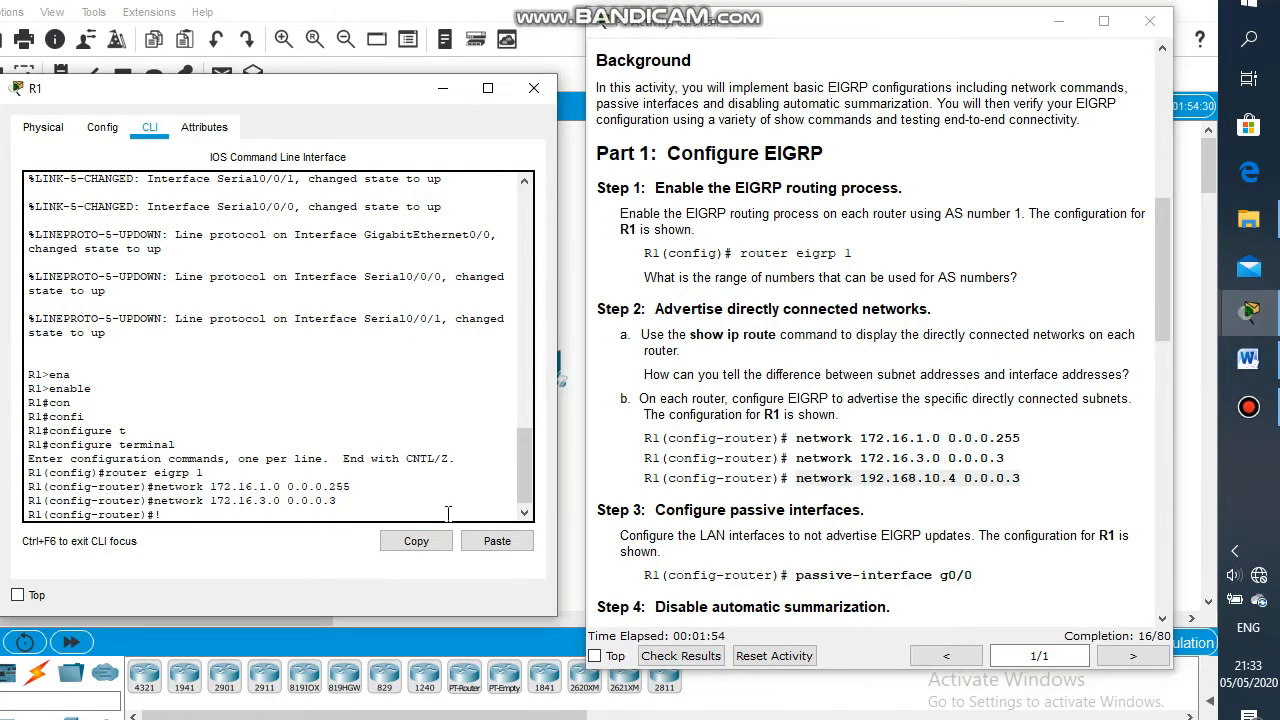
pyautogui.click(490, 545)
pyautogui.press('Return')
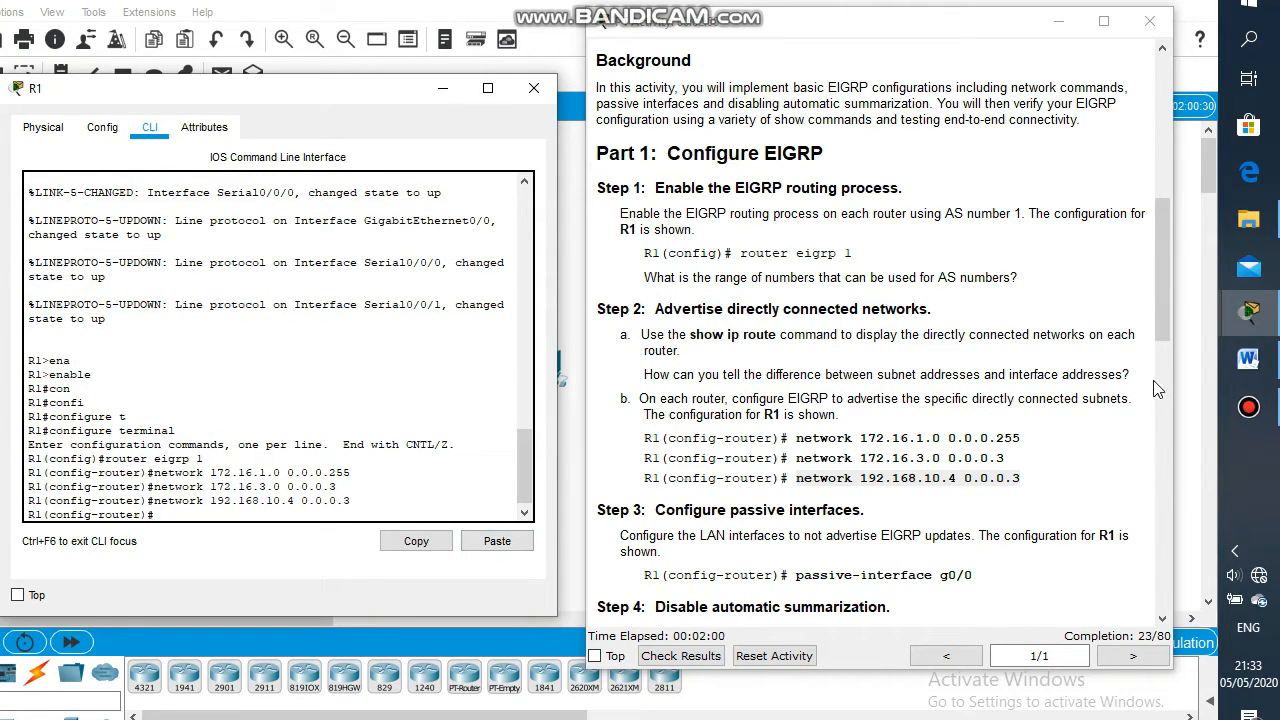
# Make R1's g0/0 a passive interface and disable auto-summary
pyautogui.moveTo(1157, 326); pyautogui.dragTo(1158, 337)
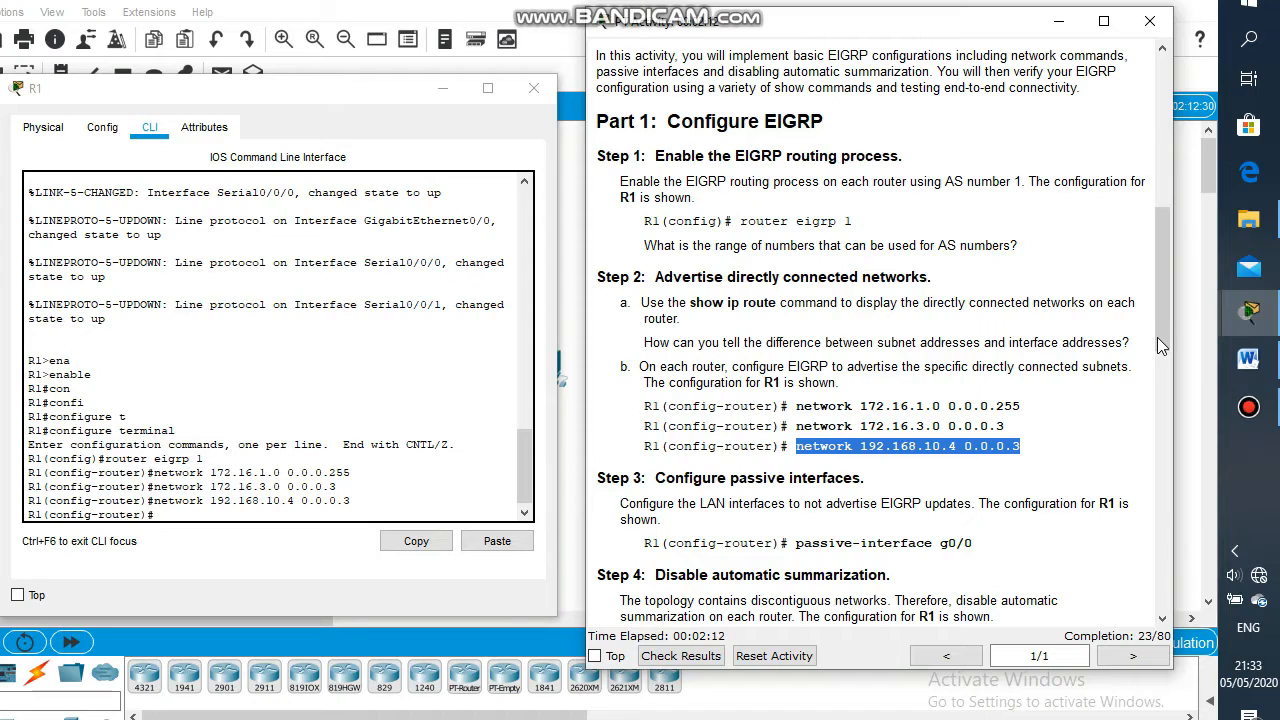
pyautogui.scroll(-1, 1157, 340)
pyautogui.scroll(-1, 1157, 368)
pyautogui.moveTo(1018, 462); pyautogui.dragTo(799, 463)
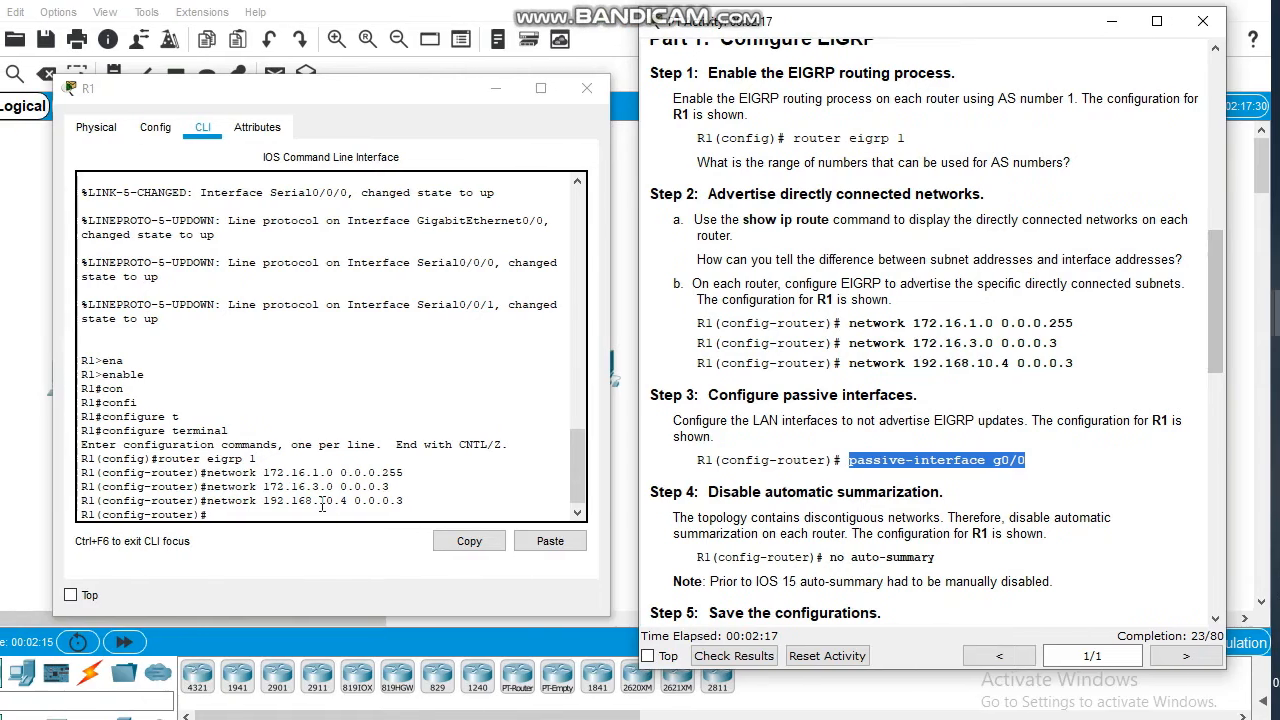
pyautogui.click(263, 507)
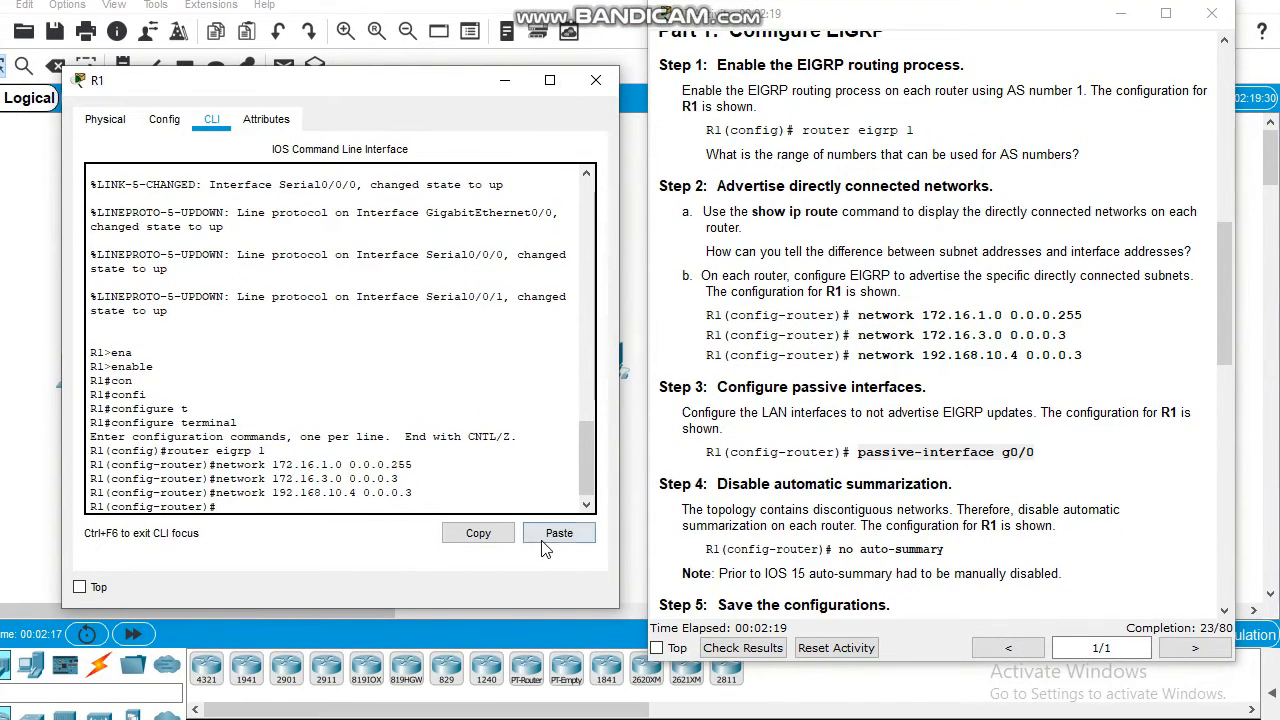
pyautogui.click(552, 545)
pyautogui.press('Return')
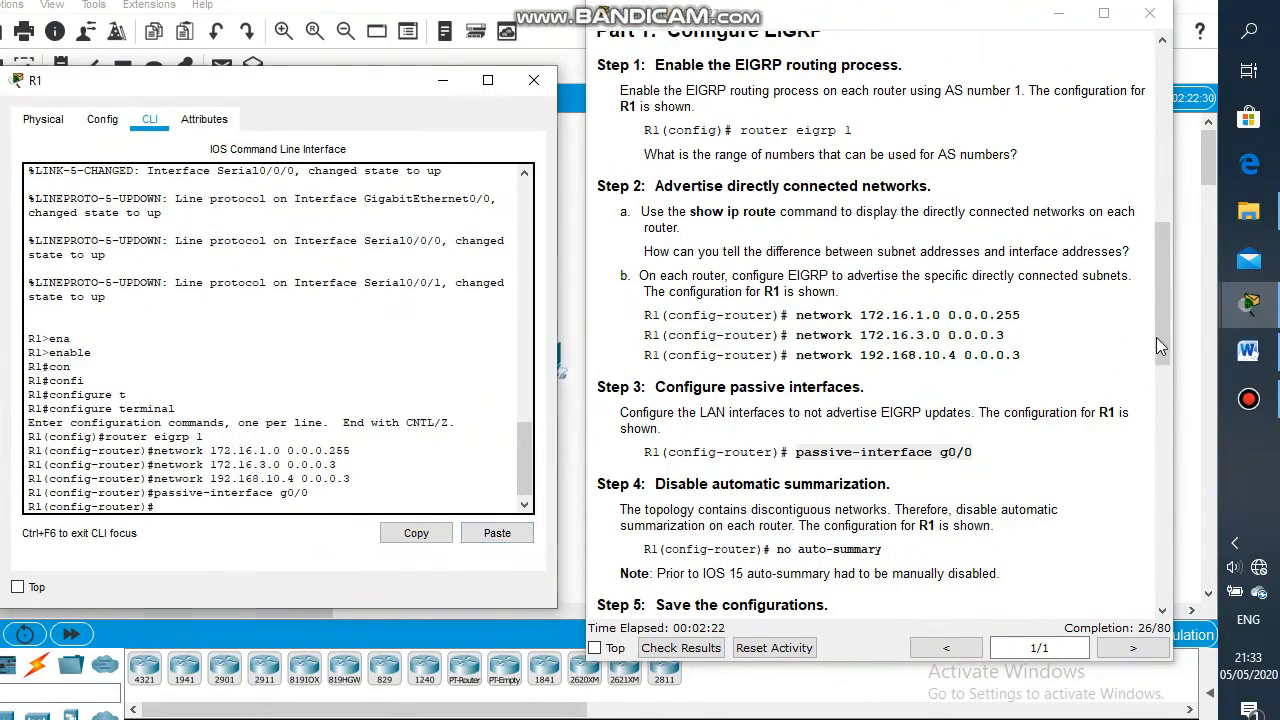
pyautogui.moveTo(1218, 337); pyautogui.dragTo(1157, 406)
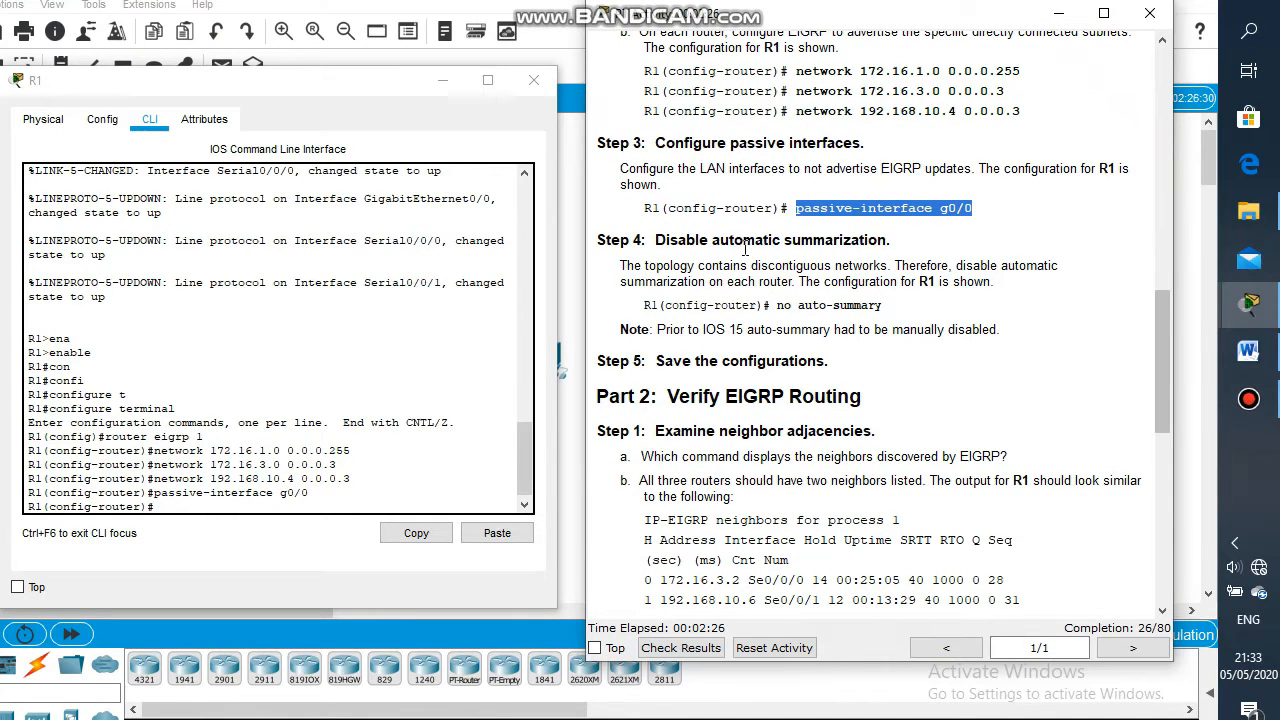
pyautogui.moveTo(884, 305); pyautogui.dragTo(778, 307)
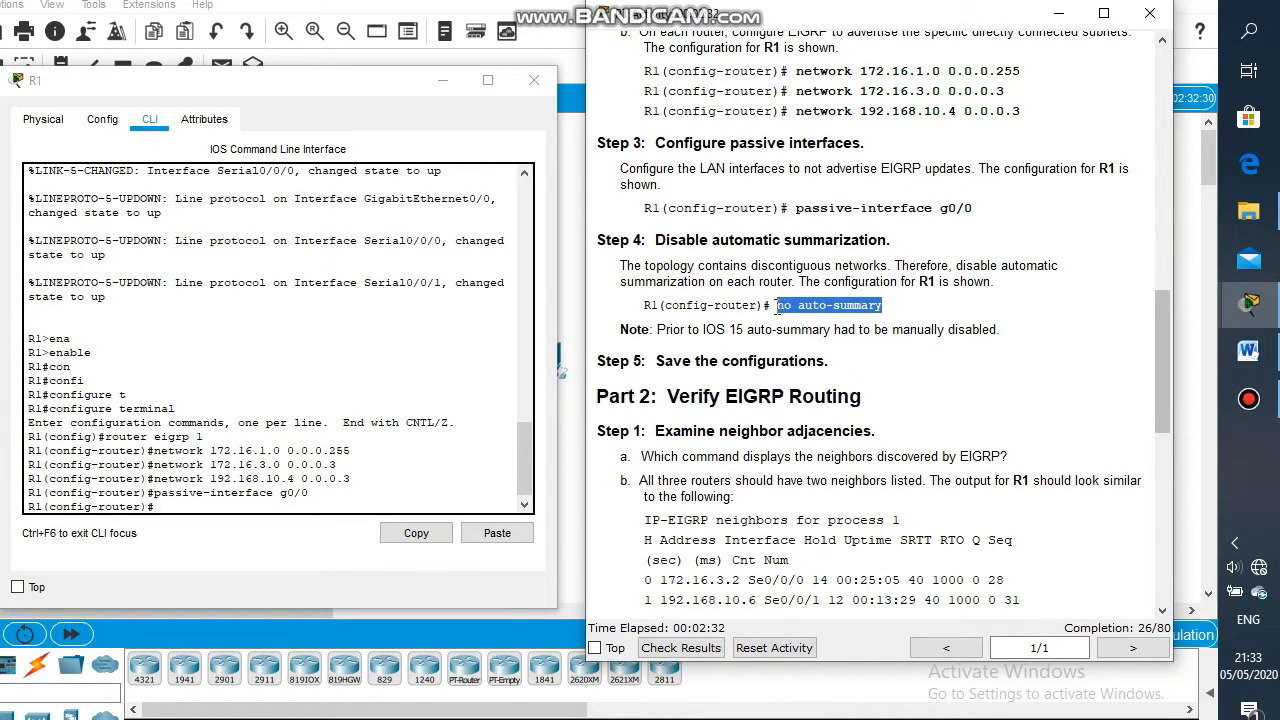
pyautogui.click(308, 506)
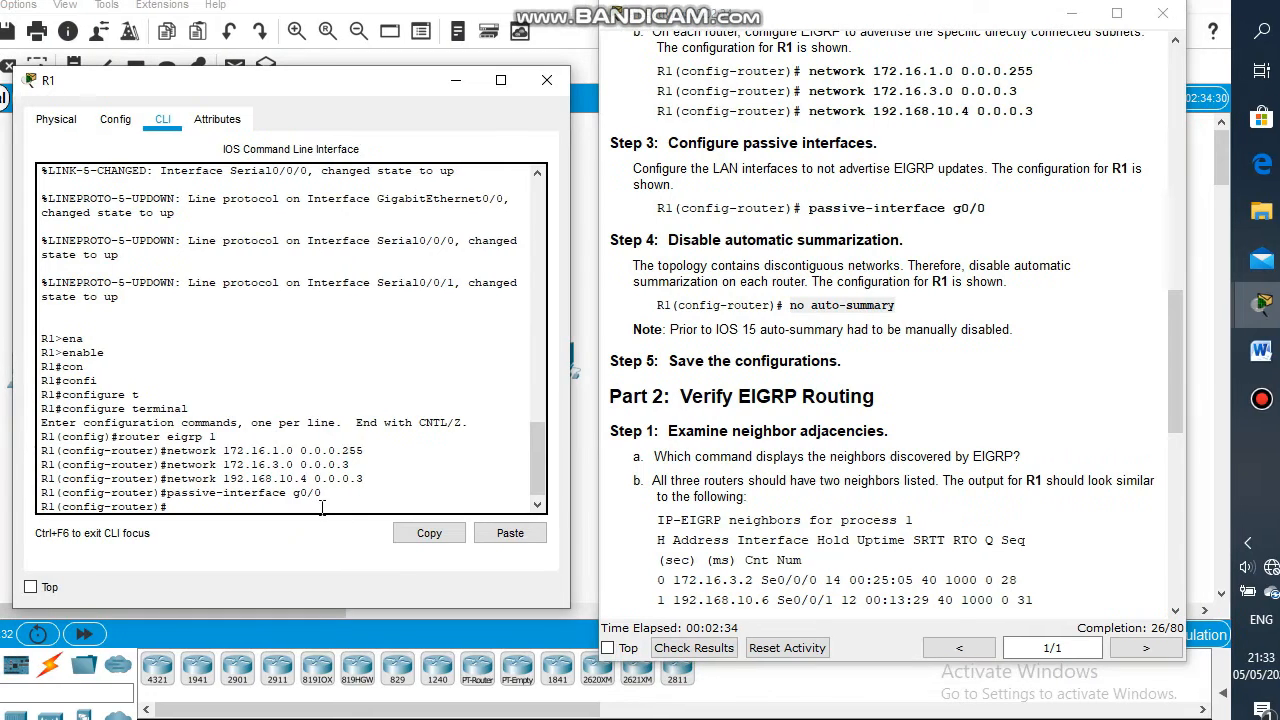
pyautogui.click(508, 533)
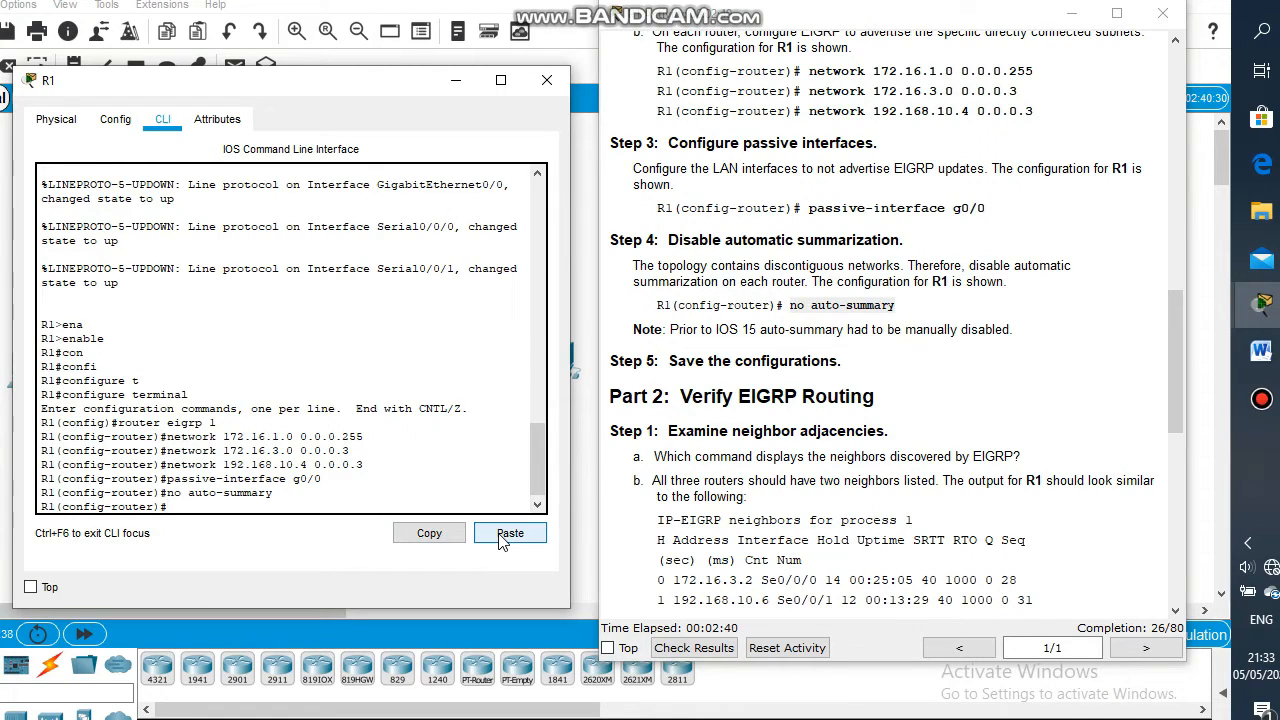
# Exit configuration mode with end and save R1's configuration with write memory
pyautogui.write('end')
pyautogui.press('Return')
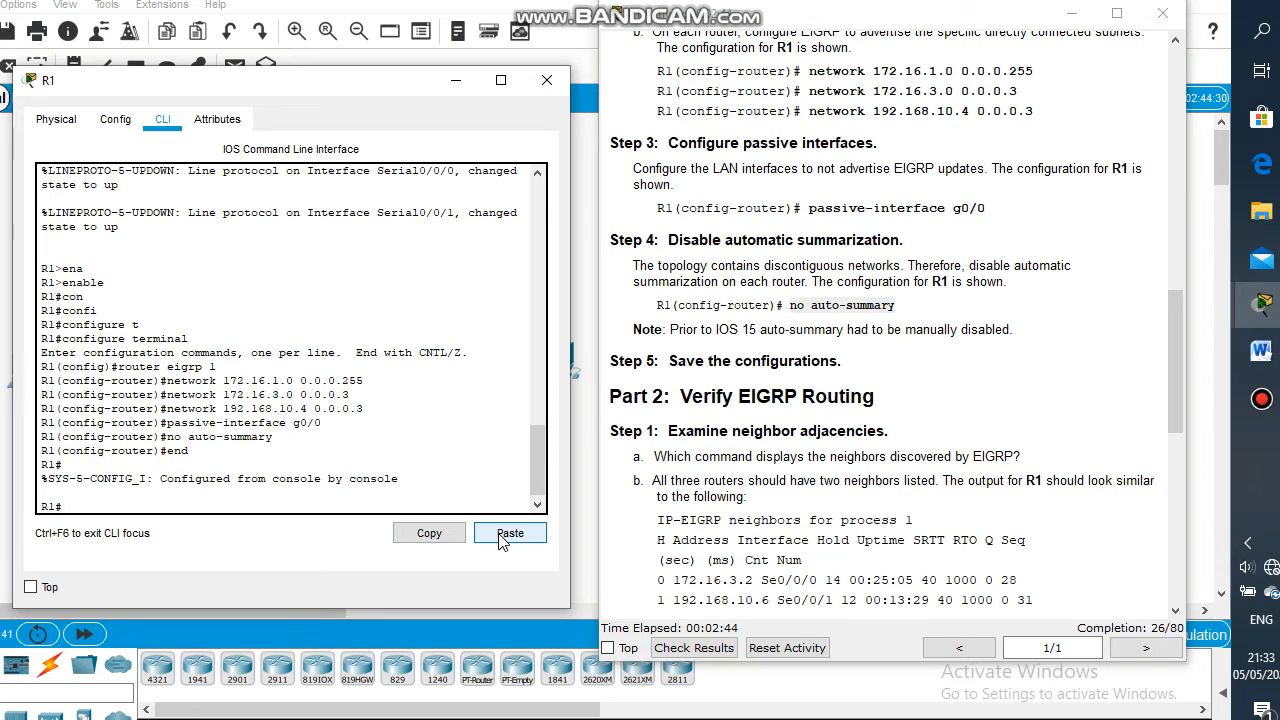
pyautogui.write('write me')
pyautogui.press('Tab')
pyautogui.press('Return')
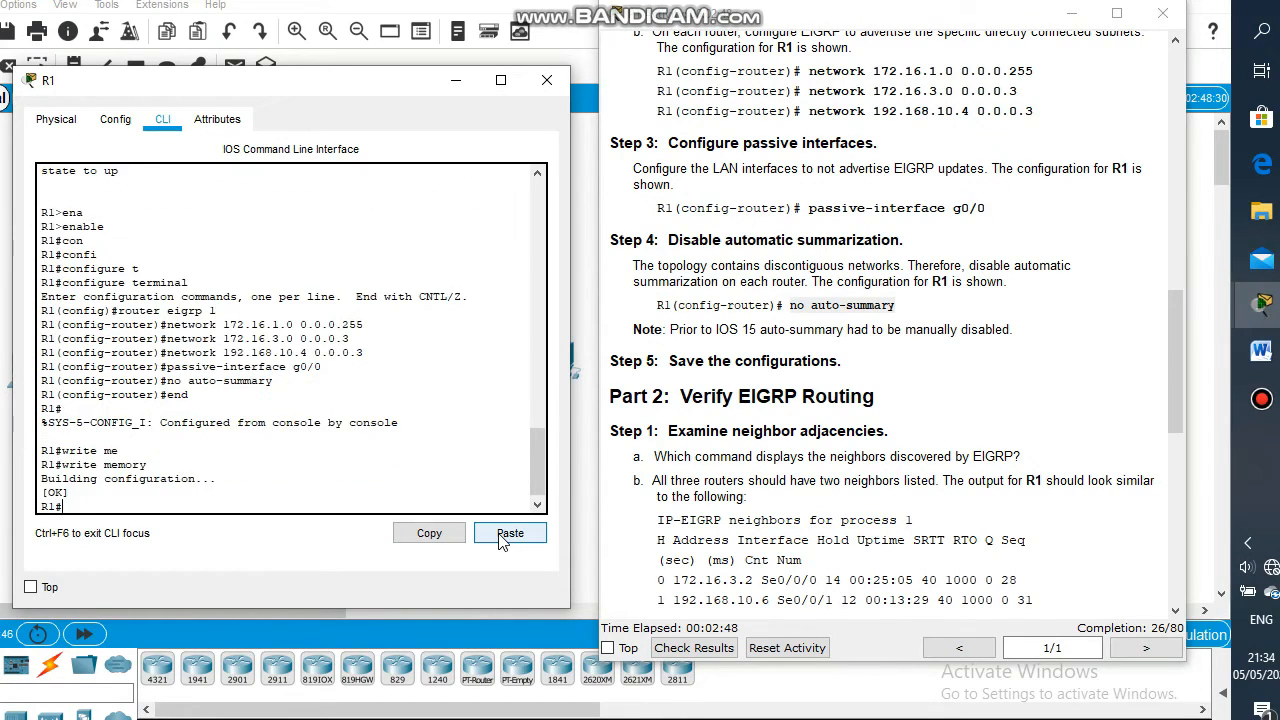
pyautogui.press('Return')
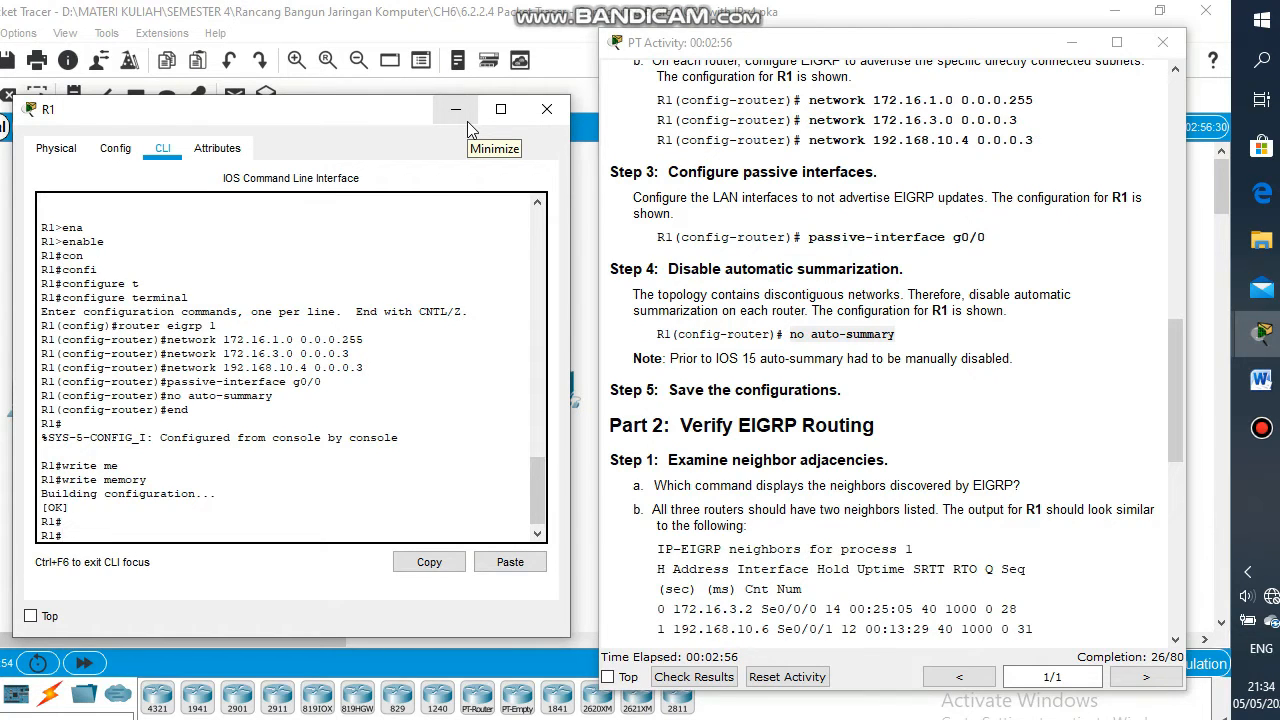
# Put away the R1 window and the activity instructions to reveal the topology
pyautogui.click(455, 109)
pyautogui.moveTo(790, 334); pyautogui.dragTo(895, 334)
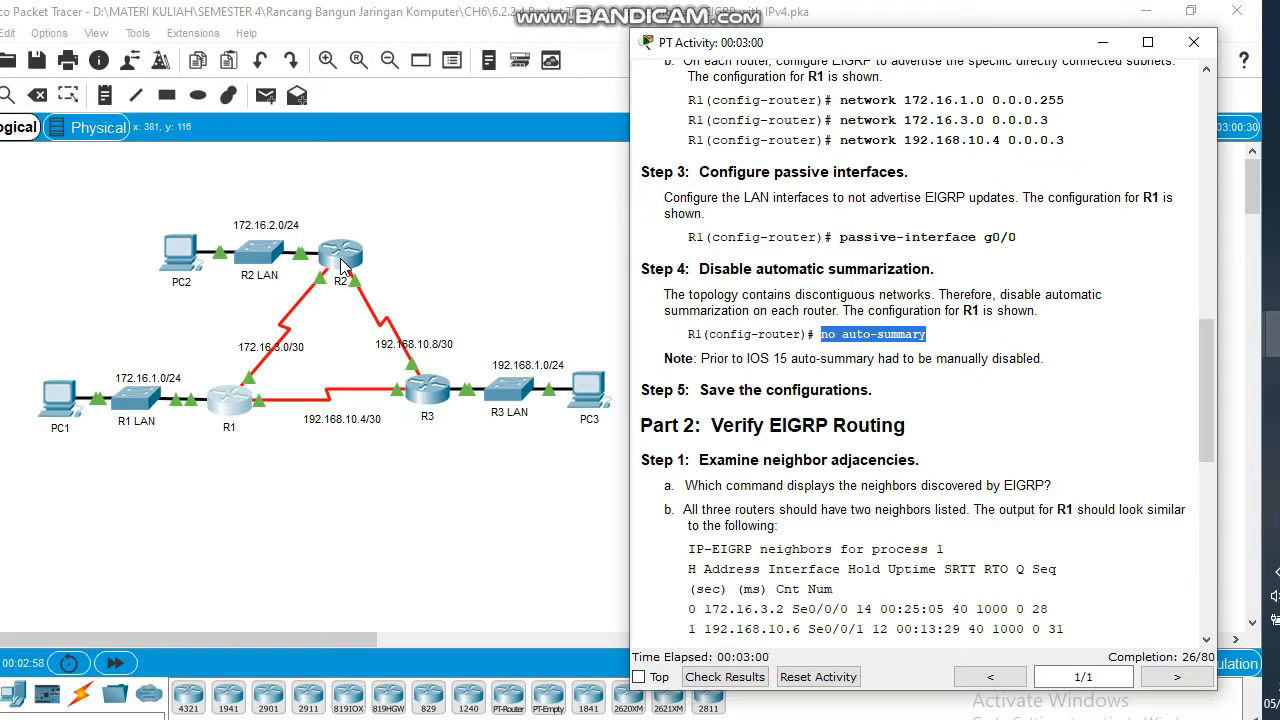
pyautogui.click(377, 250)
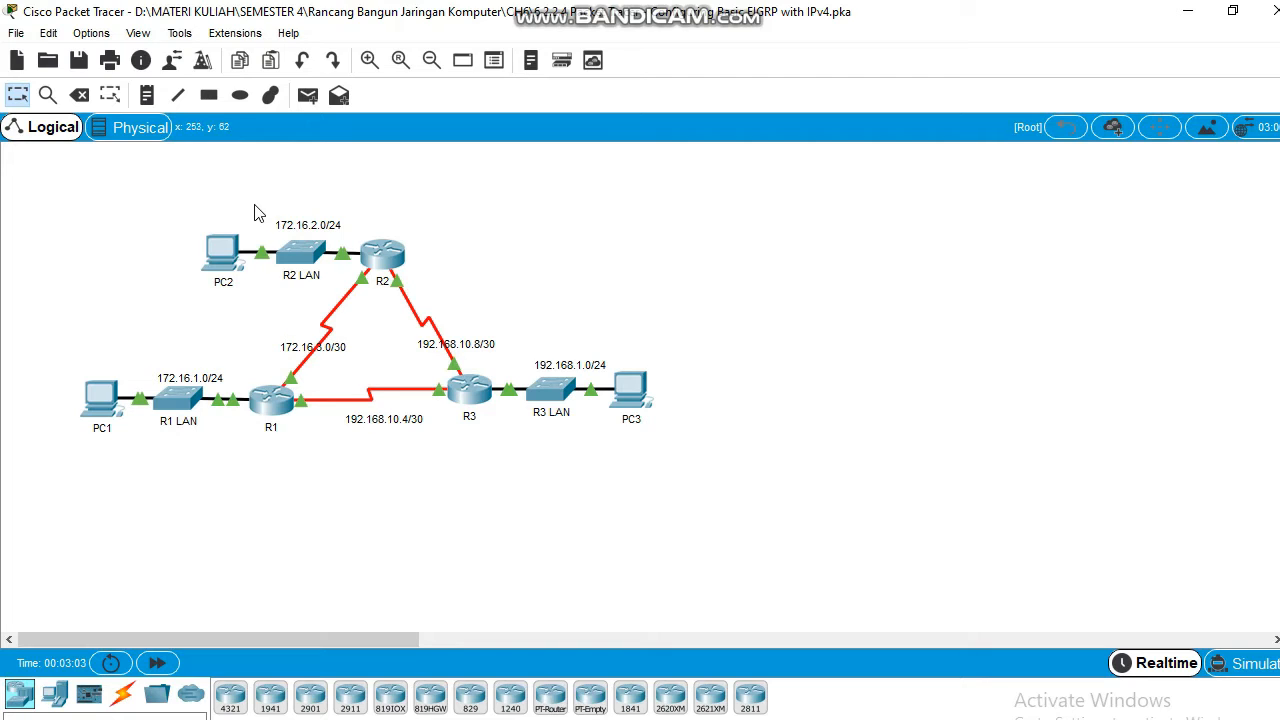
# Select the topology's link labels, dismiss the Move Devices locked warning, and open router R2
pyautogui.moveTo(252, 203); pyautogui.dragTo(356, 253)
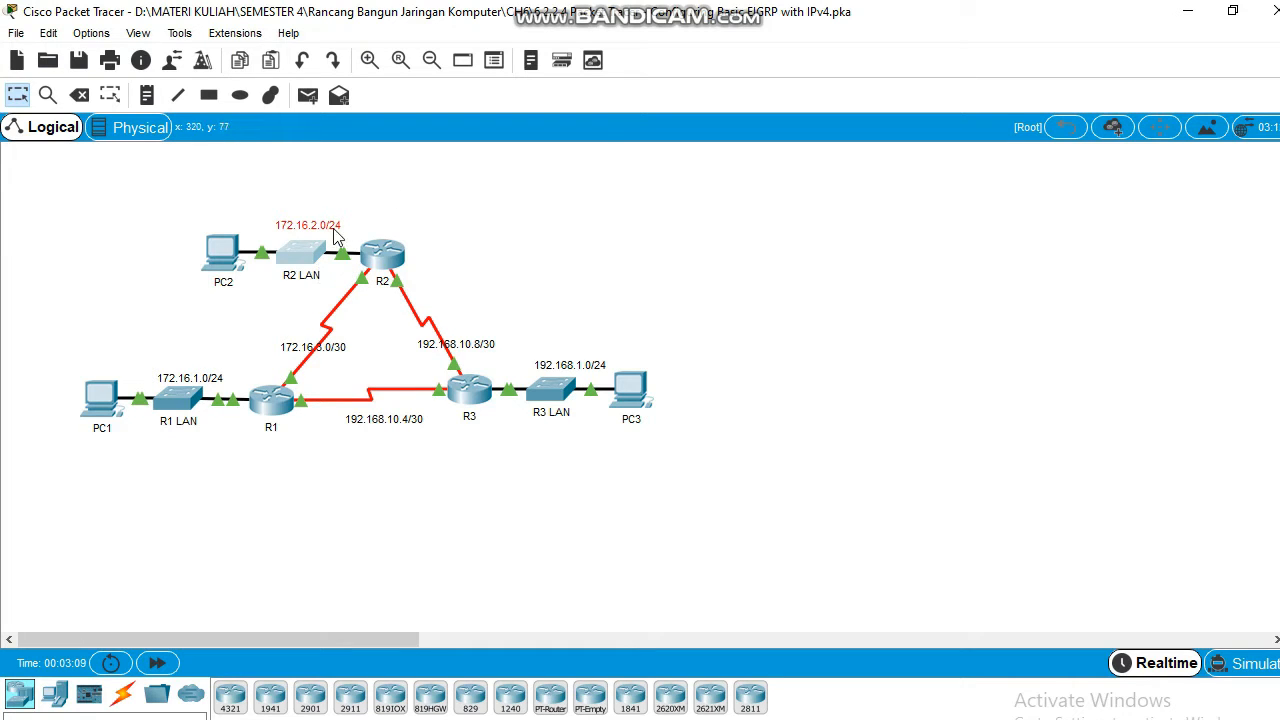
pyautogui.moveTo(318, 286); pyautogui.dragTo(349, 358)
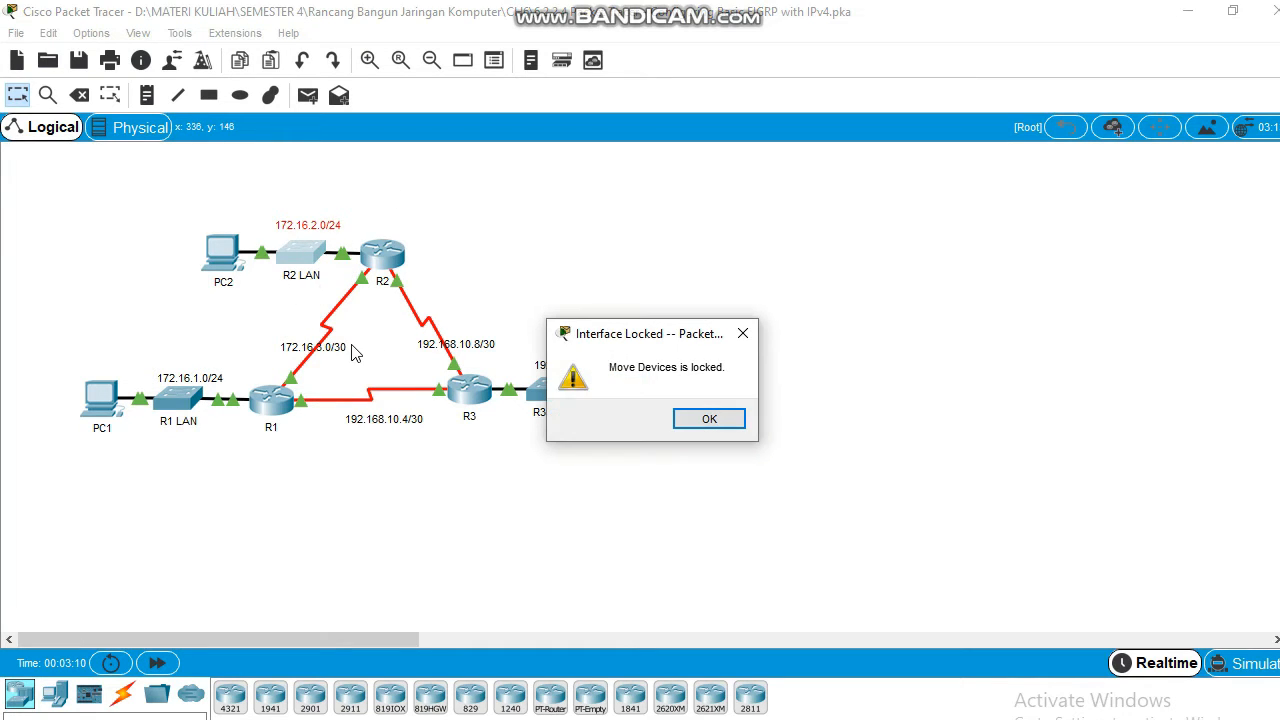
pyautogui.click(742, 331)
pyautogui.moveTo(258, 326); pyautogui.dragTo(366, 367)
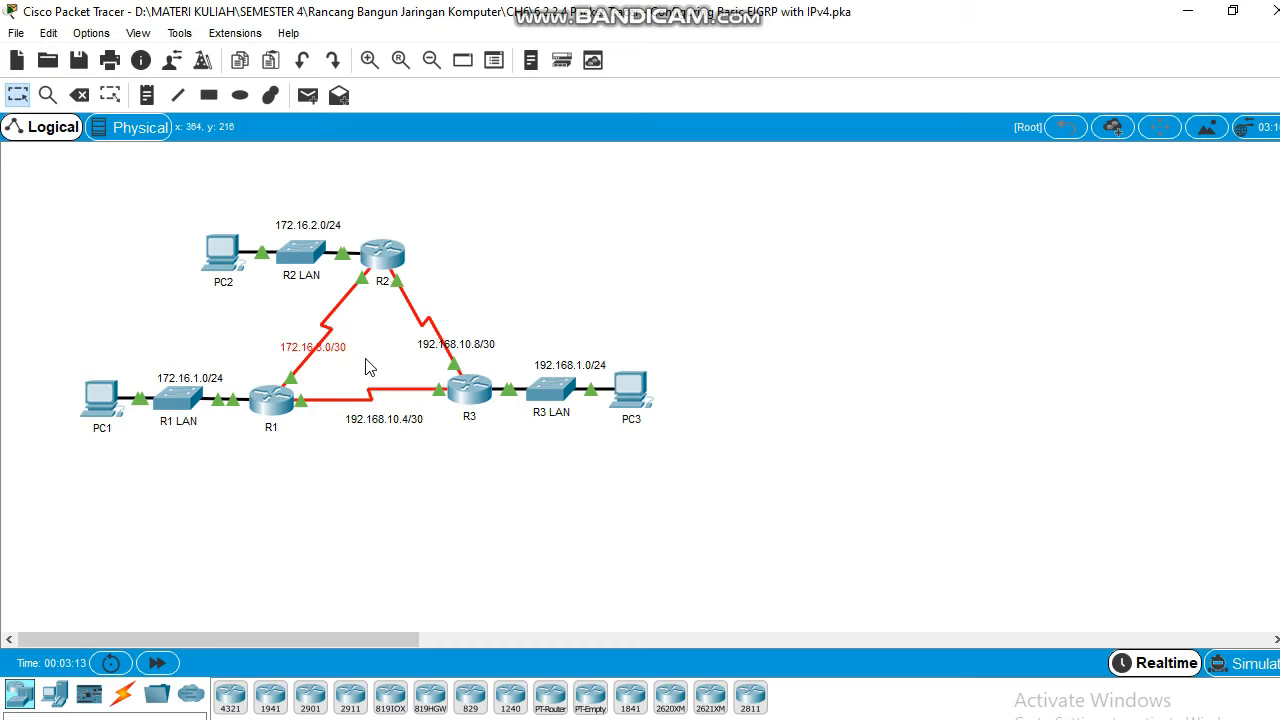
pyautogui.click(502, 320)
pyautogui.moveTo(396, 321); pyautogui.dragTo(517, 368)
pyautogui.click(390, 259)
# On R2's CLI, enter enable, global configuration, and router eigrp 1
pyautogui.click(524, 151)
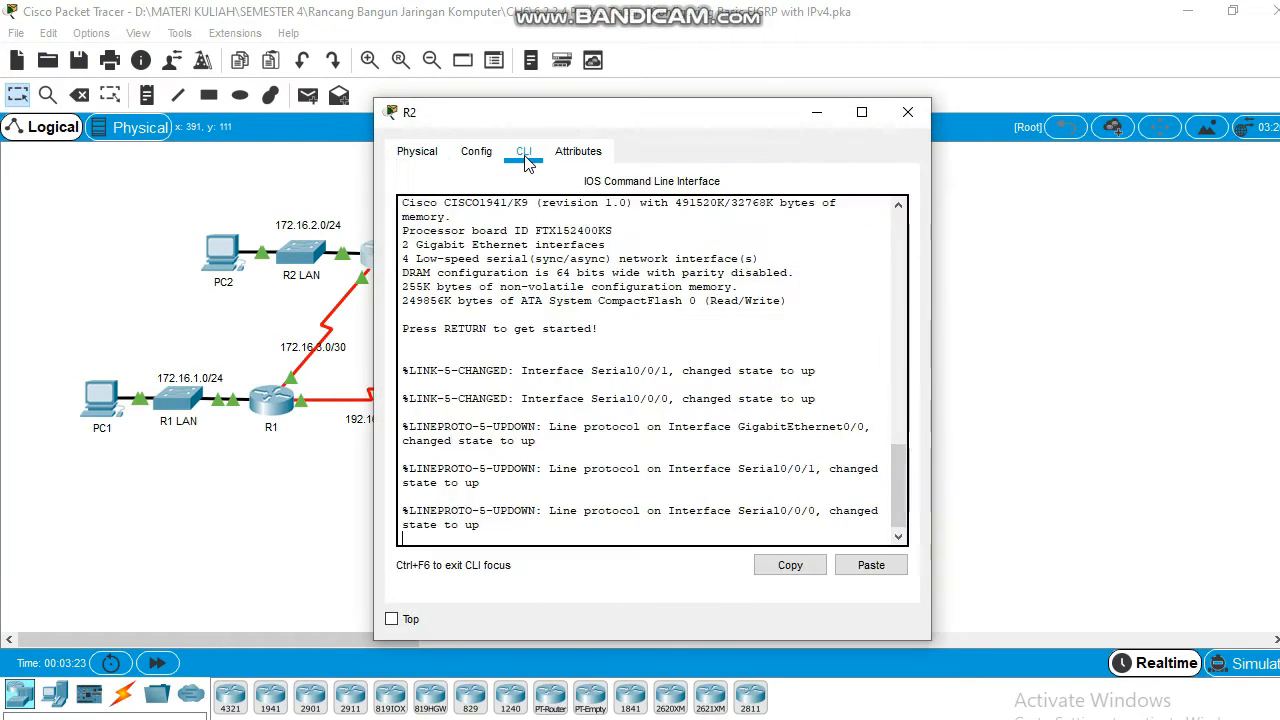
pyautogui.press('Return')
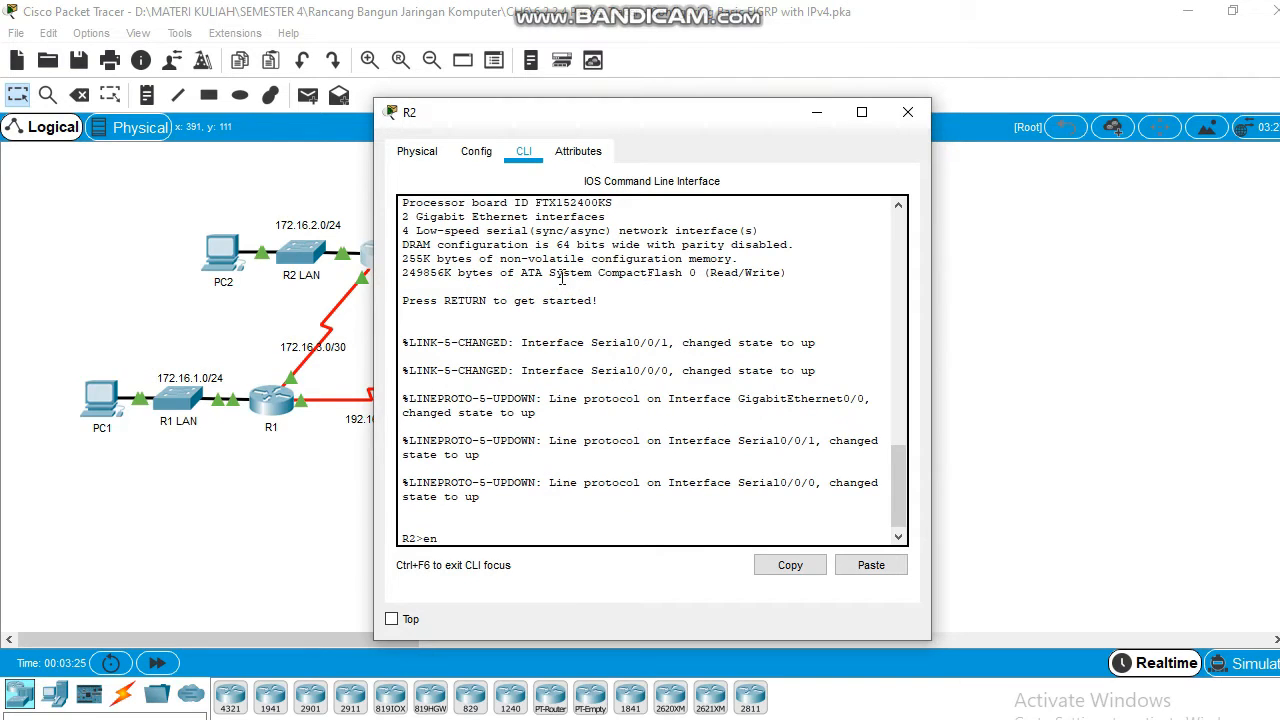
pyautogui.write('en')
pyautogui.press('Tab')
pyautogui.press('Return')
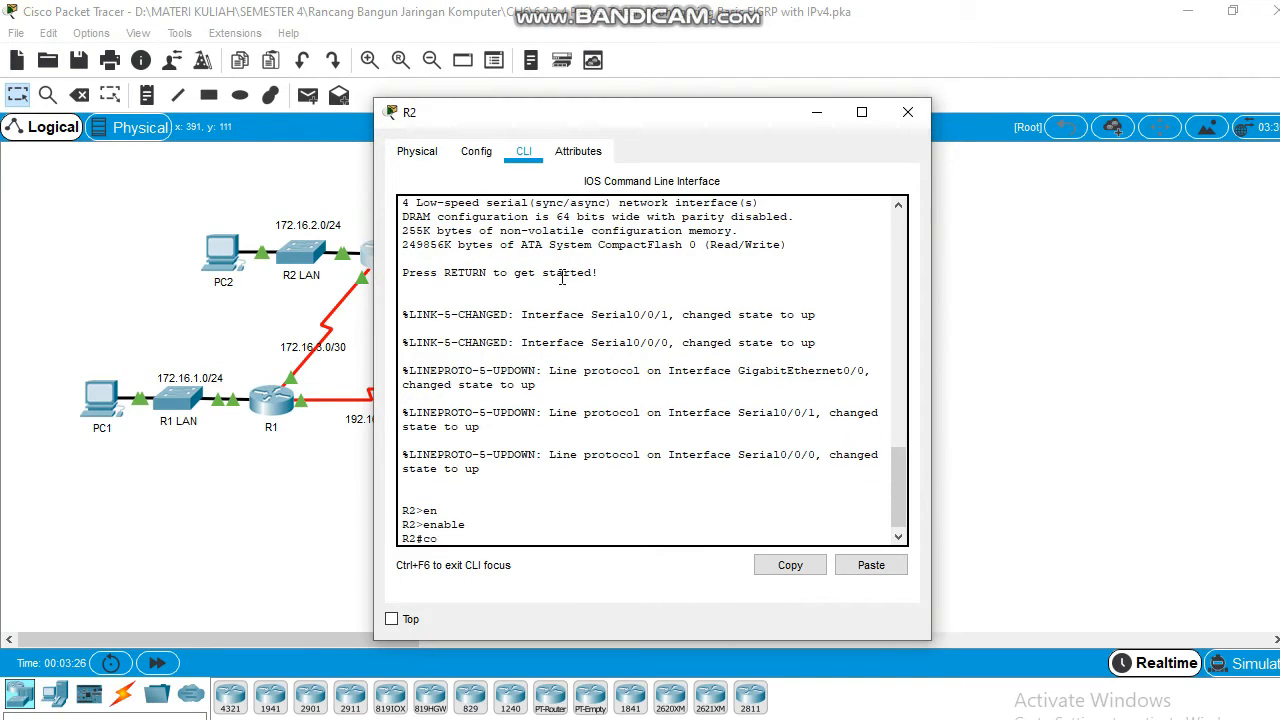
pyautogui.press('Return')
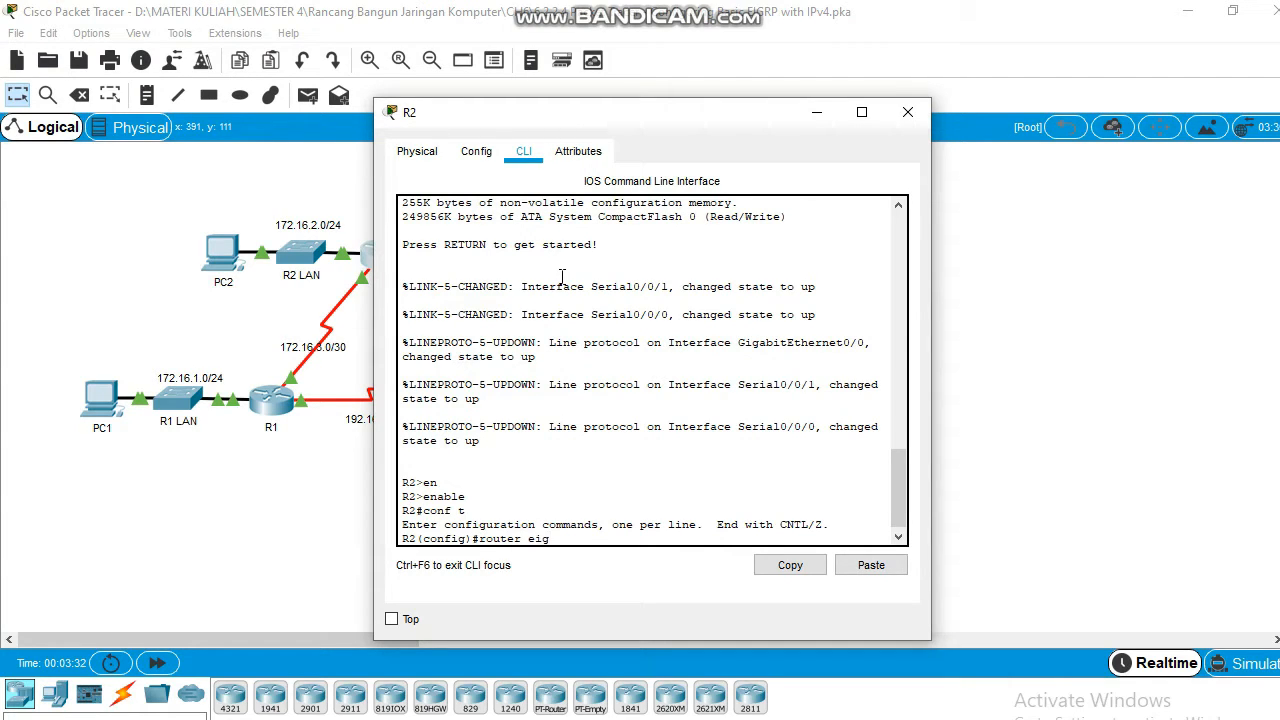
pyautogui.write('router eigrp 1')
pyautogui.press('Return')
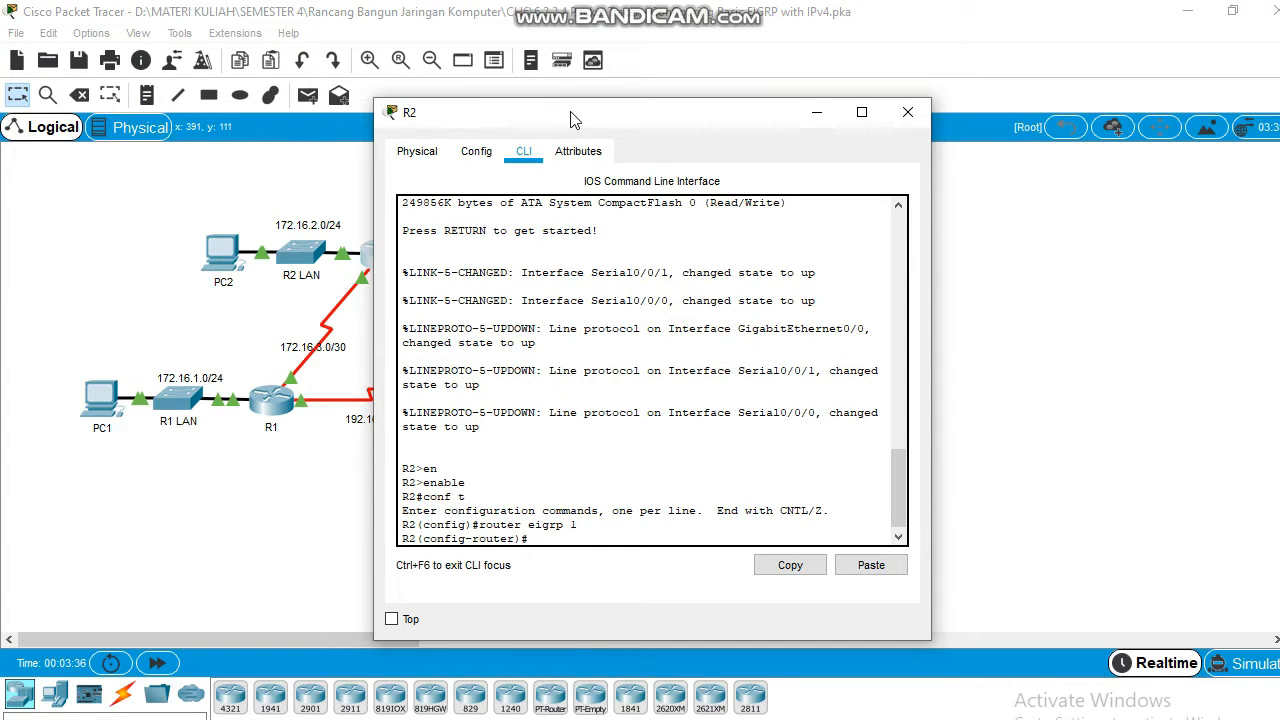
pyautogui.moveTo(572, 119); pyautogui.dragTo(315, 100)
# Paste R1's example network line into R2 and edit it to network 172.16.2.0 0.0.0.255
pyautogui.moveTo(1263, 353)
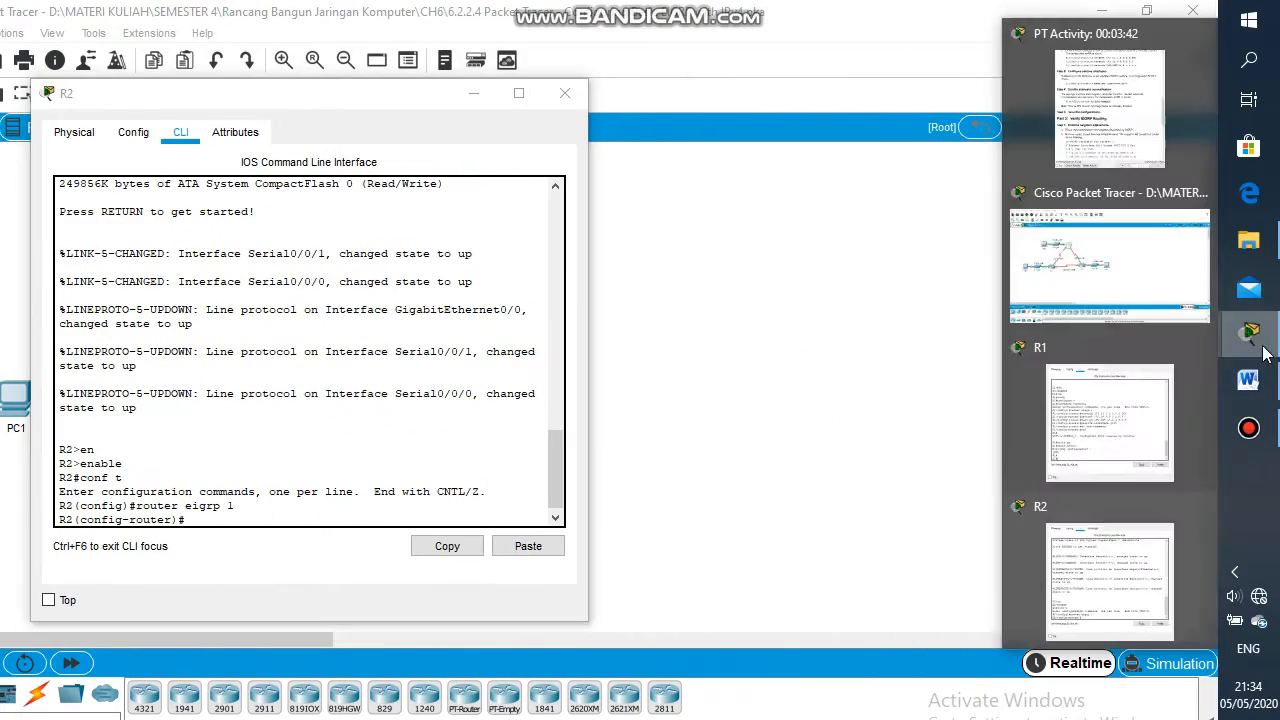
pyautogui.click(1110, 105)
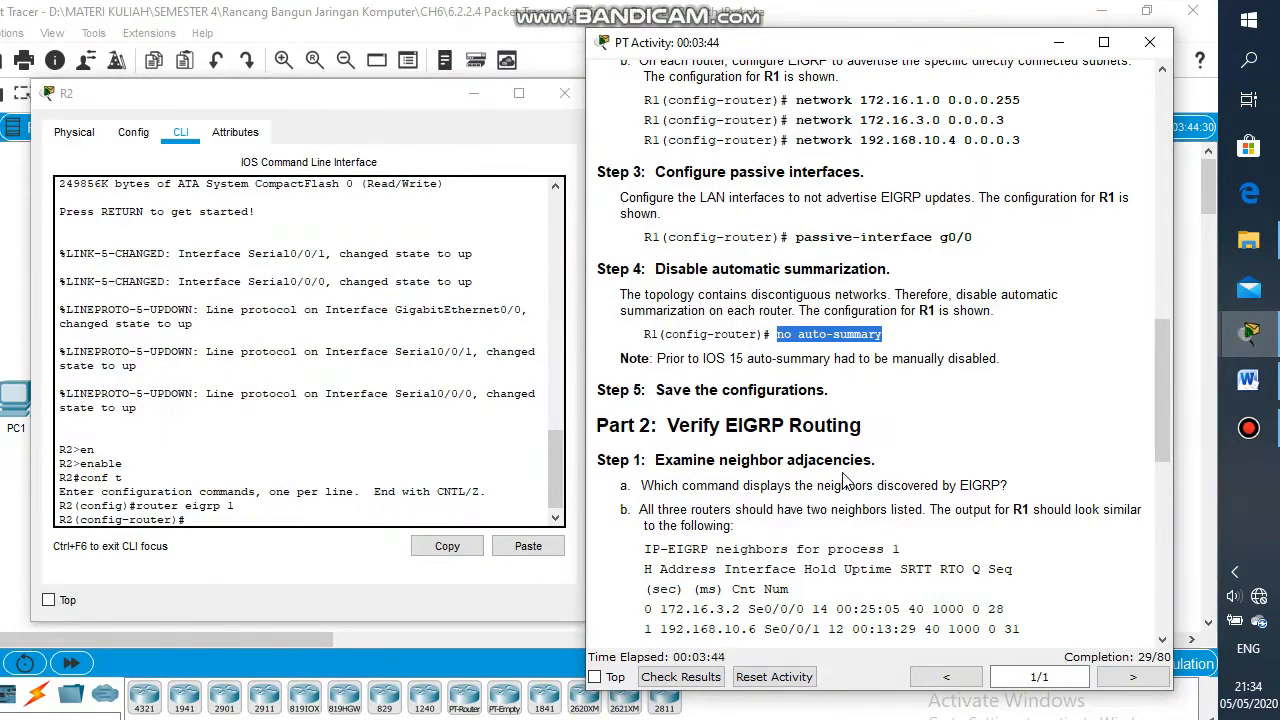
pyautogui.moveTo(1020, 100); pyautogui.dragTo(797, 100)
pyautogui.hotkey('ctrl', 'c')
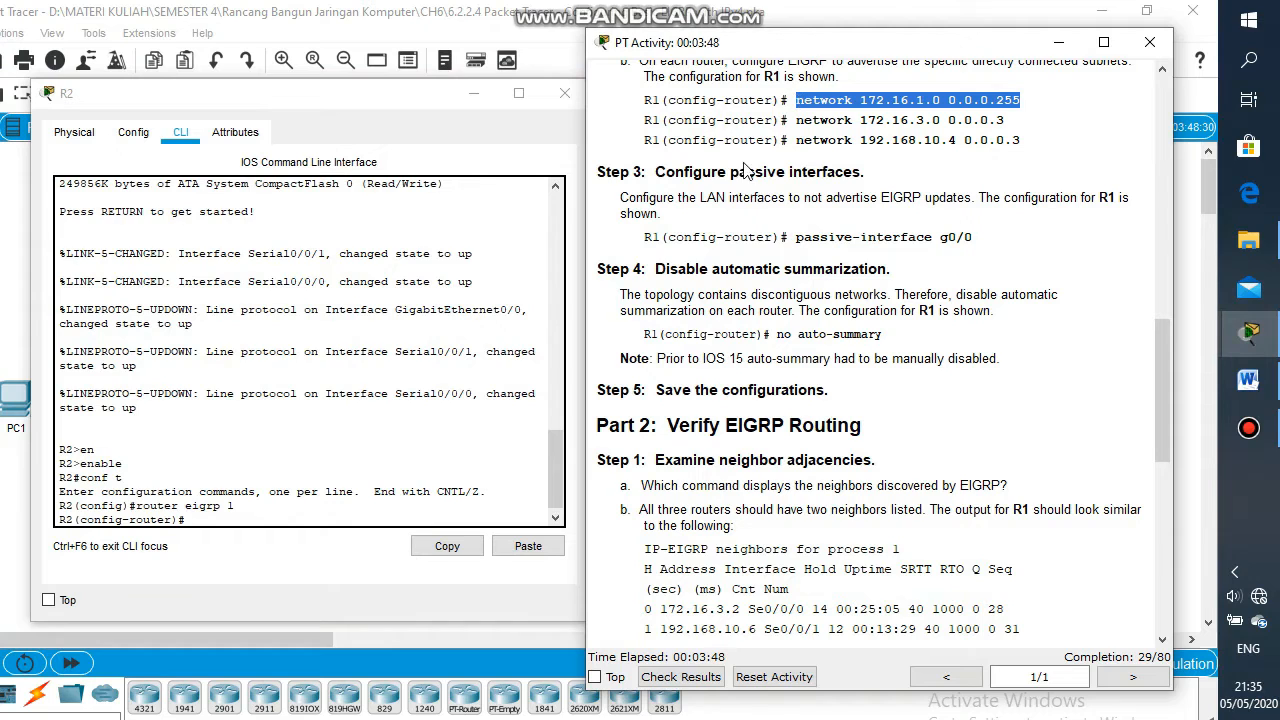
pyautogui.click(480, 552)
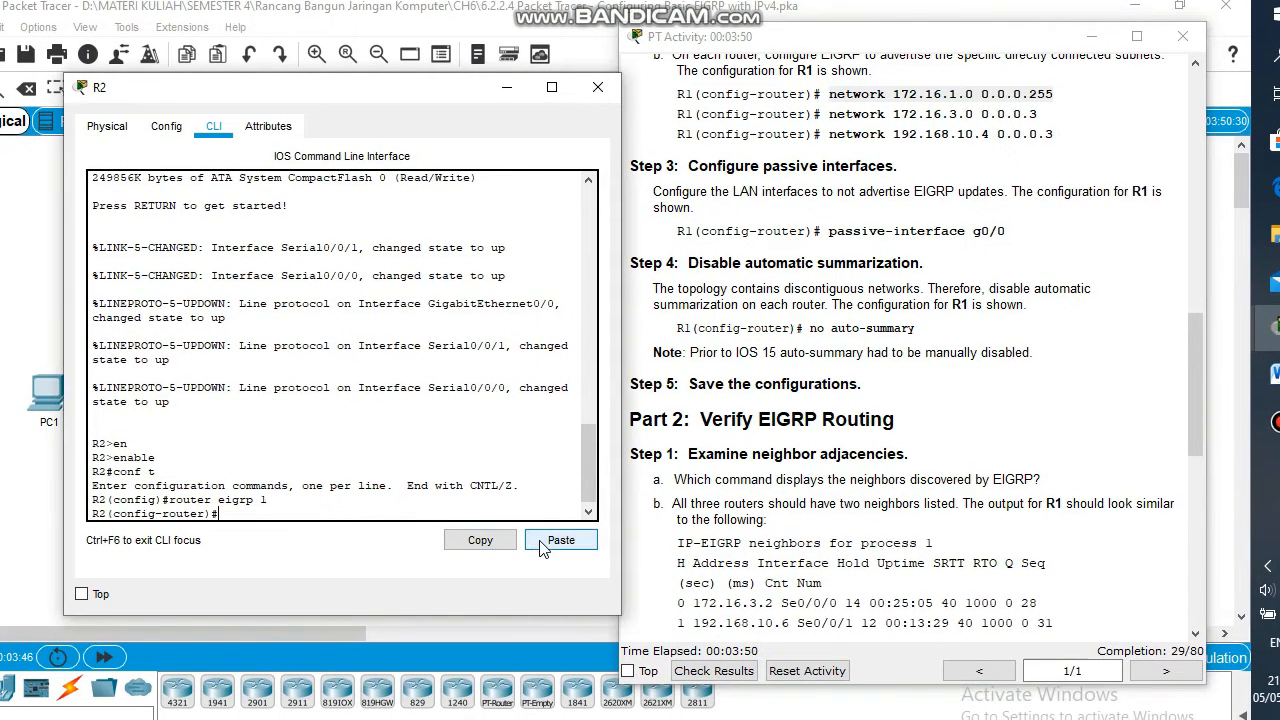
pyautogui.click(561, 543)
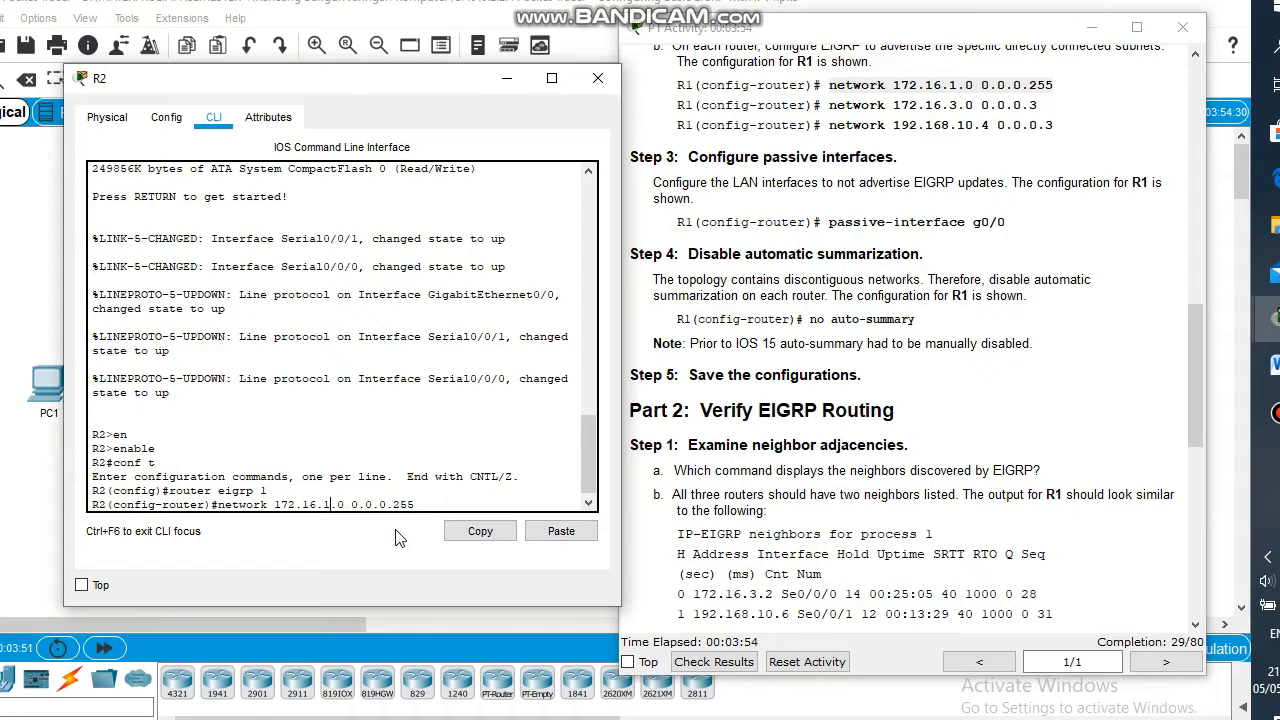
pyautogui.press('BackSpace')
pyautogui.write('2')
pyautogui.press('Return')
# Recall and edit the previous command to advertise 172.16.3.0 0.0.0.3 on R2
pyautogui.press('Up')
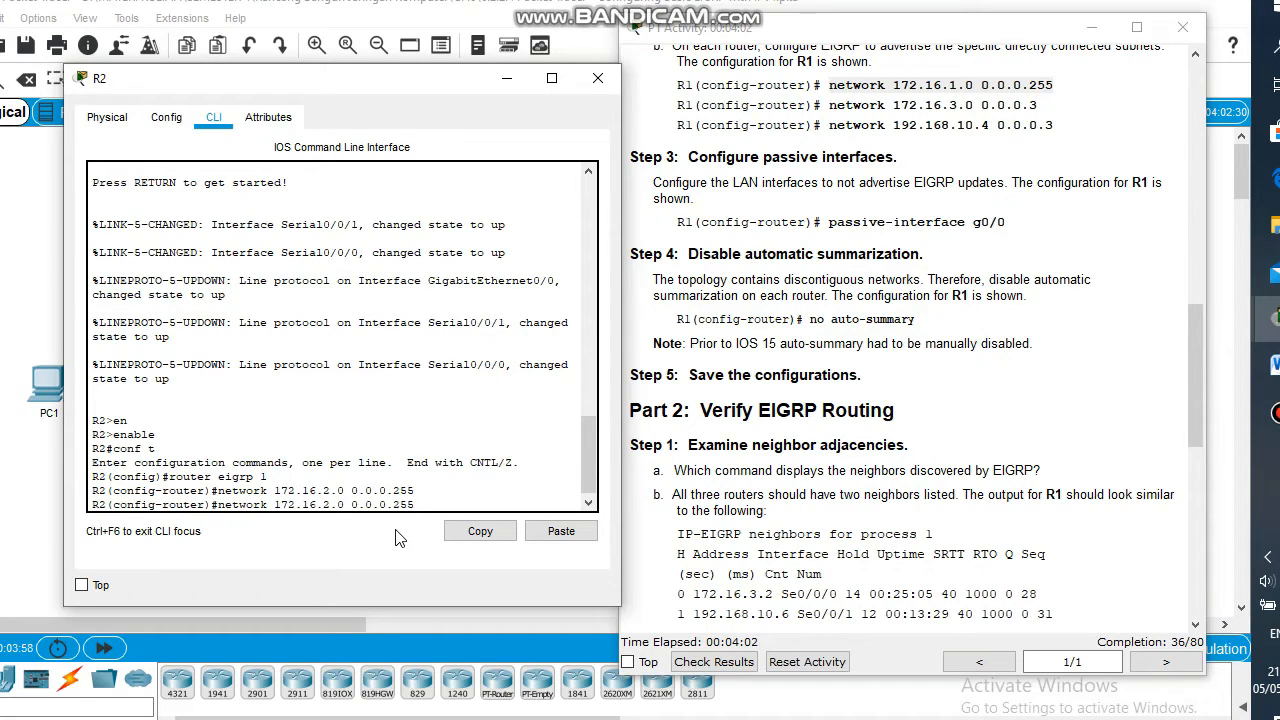
pyautogui.press('BackSpace')
pyautogui.write('3')
pyautogui.write('3')
pyautogui.press('Return')
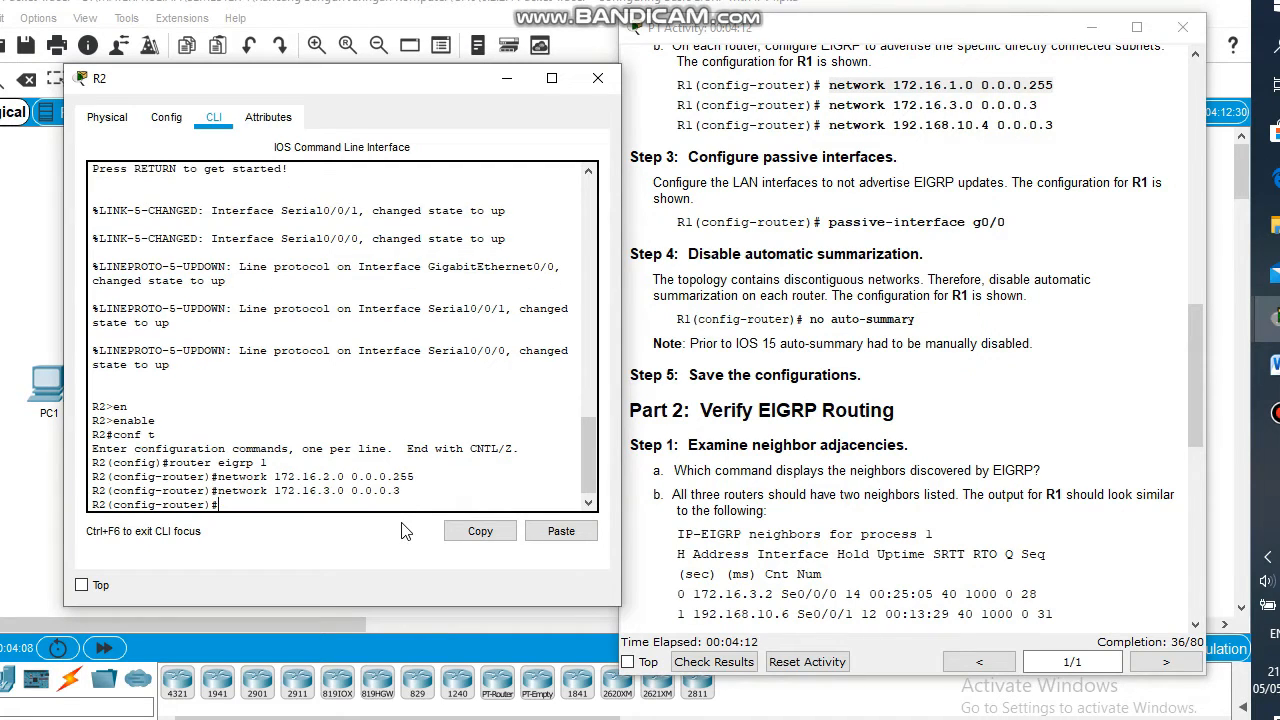
pyautogui.press('Return')
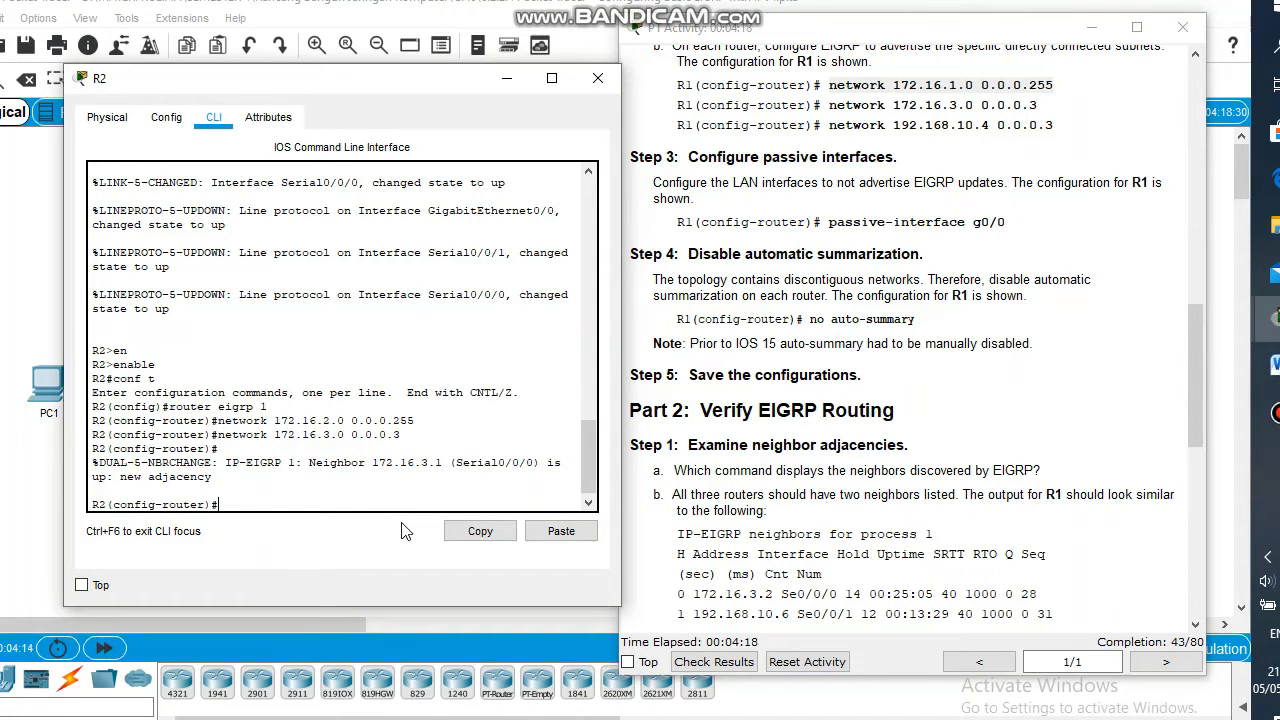
pyautogui.press('Up')
pyautogui.press('Up')
pyautogui.press('Down')
pyautogui.press('Down')
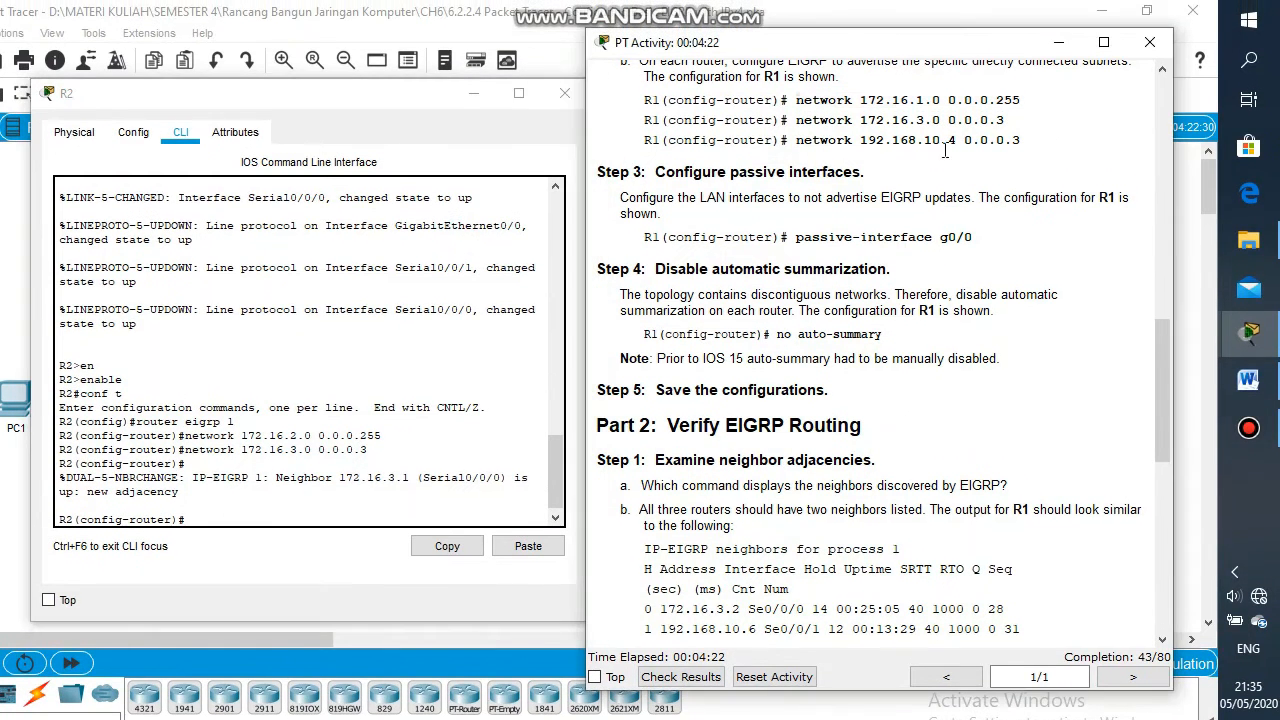
# Paste the 192.168.10.4 example line into R2 and change it to network 192.168.10.8 0.0.0.3
pyautogui.moveTo(1020, 140); pyautogui.dragTo(798, 131)
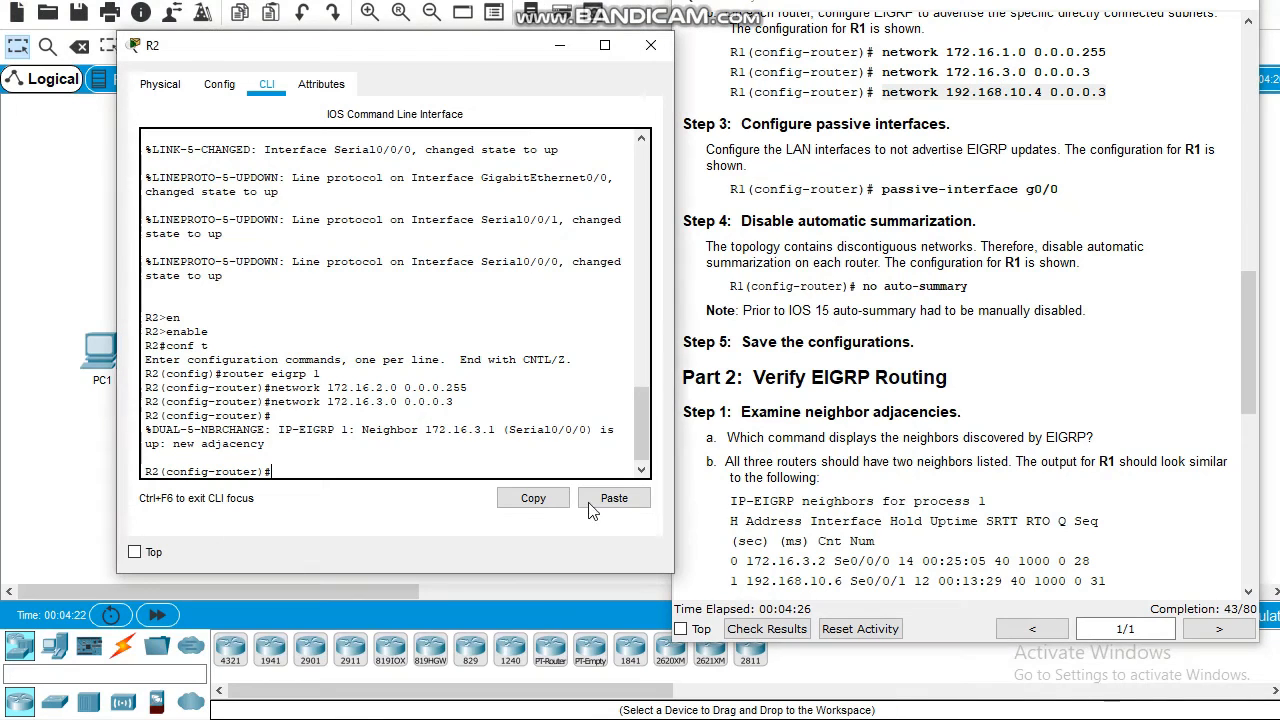
pyautogui.click(612, 499)
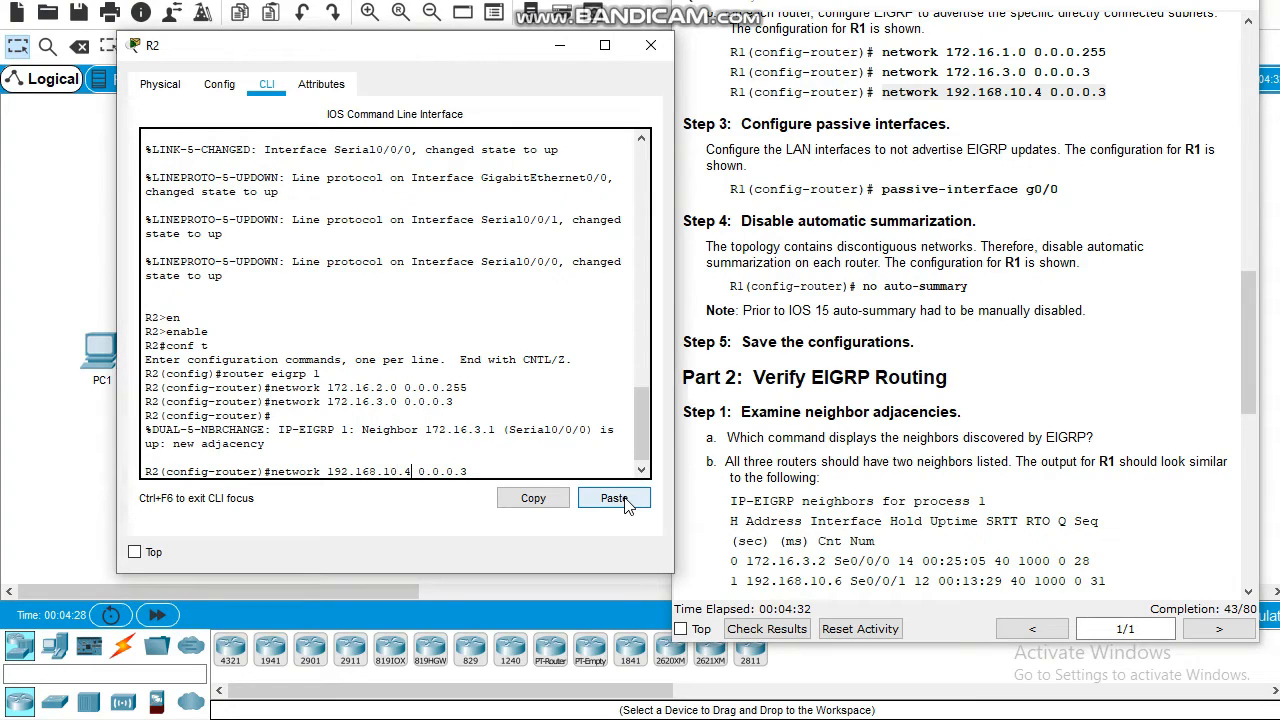
pyautogui.press('BackSpace')
pyautogui.write('8')
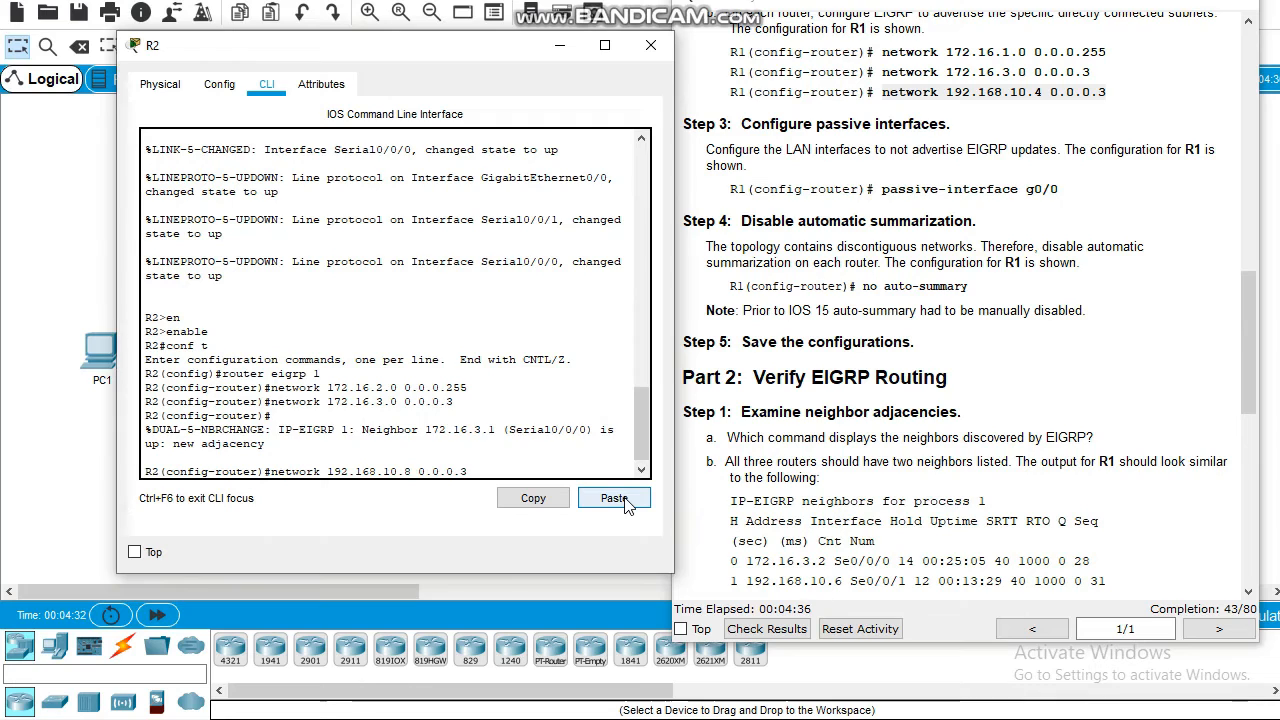
pyautogui.press('Return')
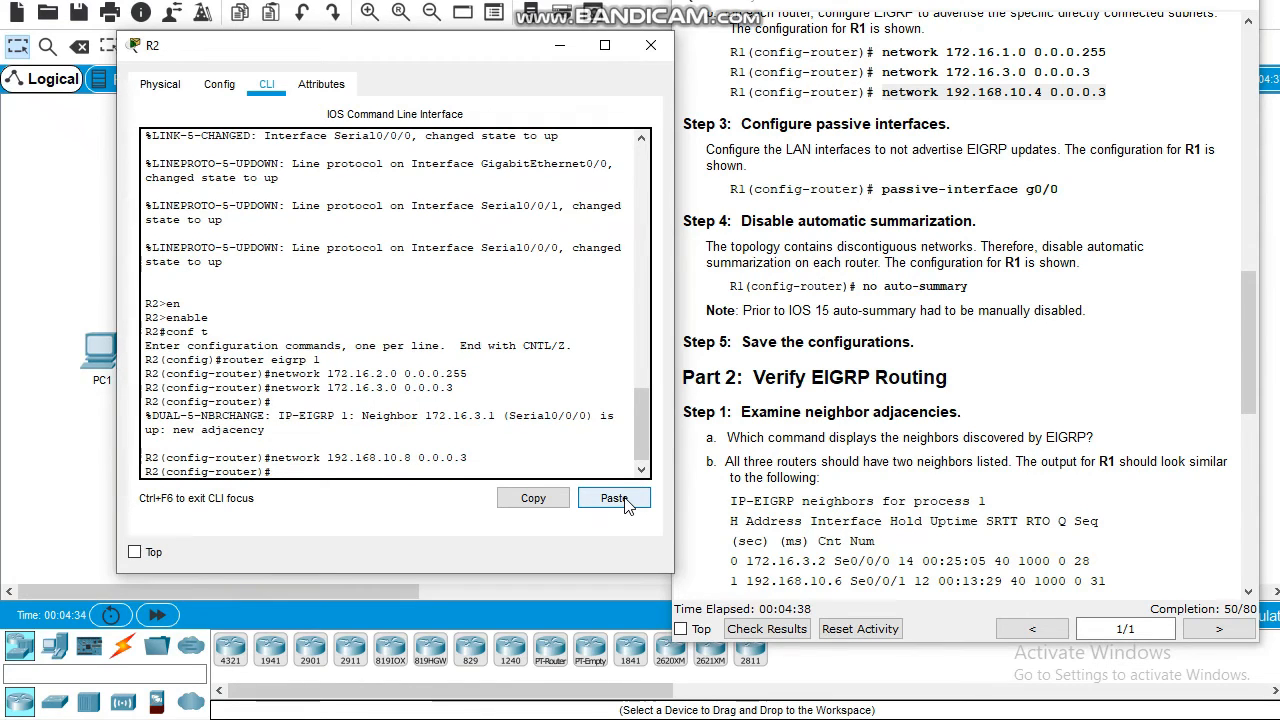
# Make R2's g0/0 a passive interface with passive-interface g0/0
pyautogui.write('pass')
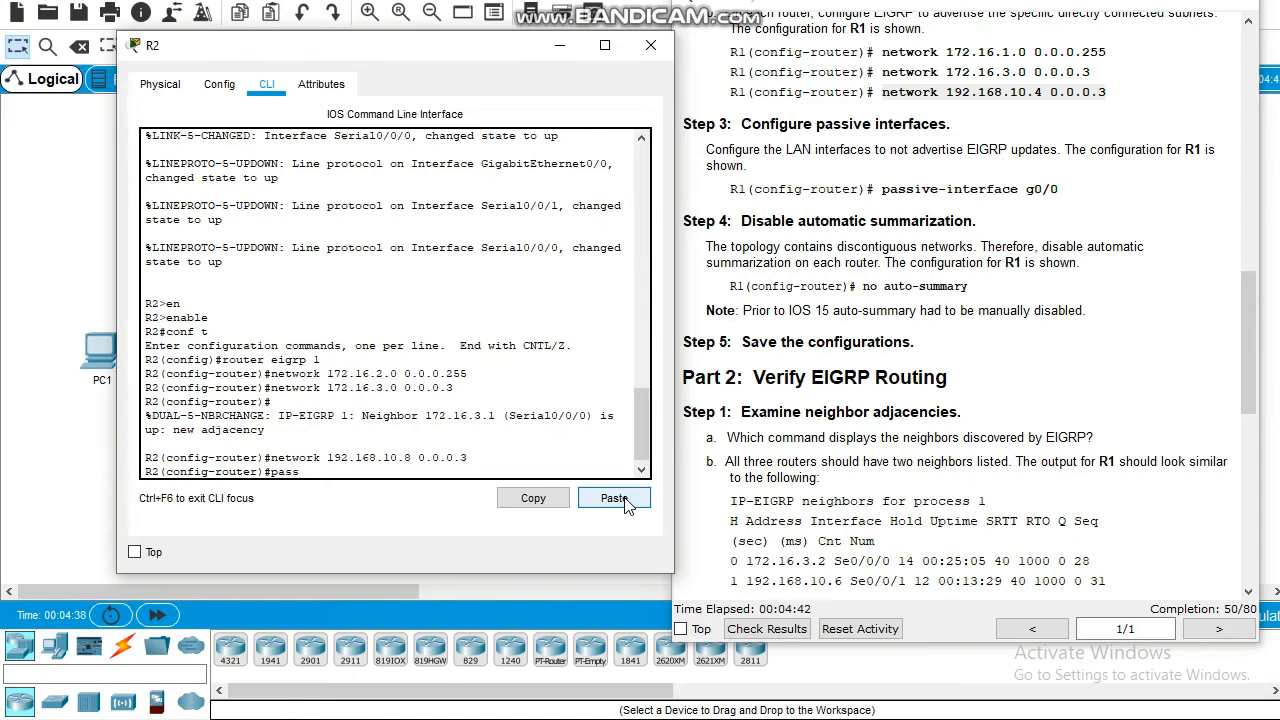
pyautogui.press('Tab')
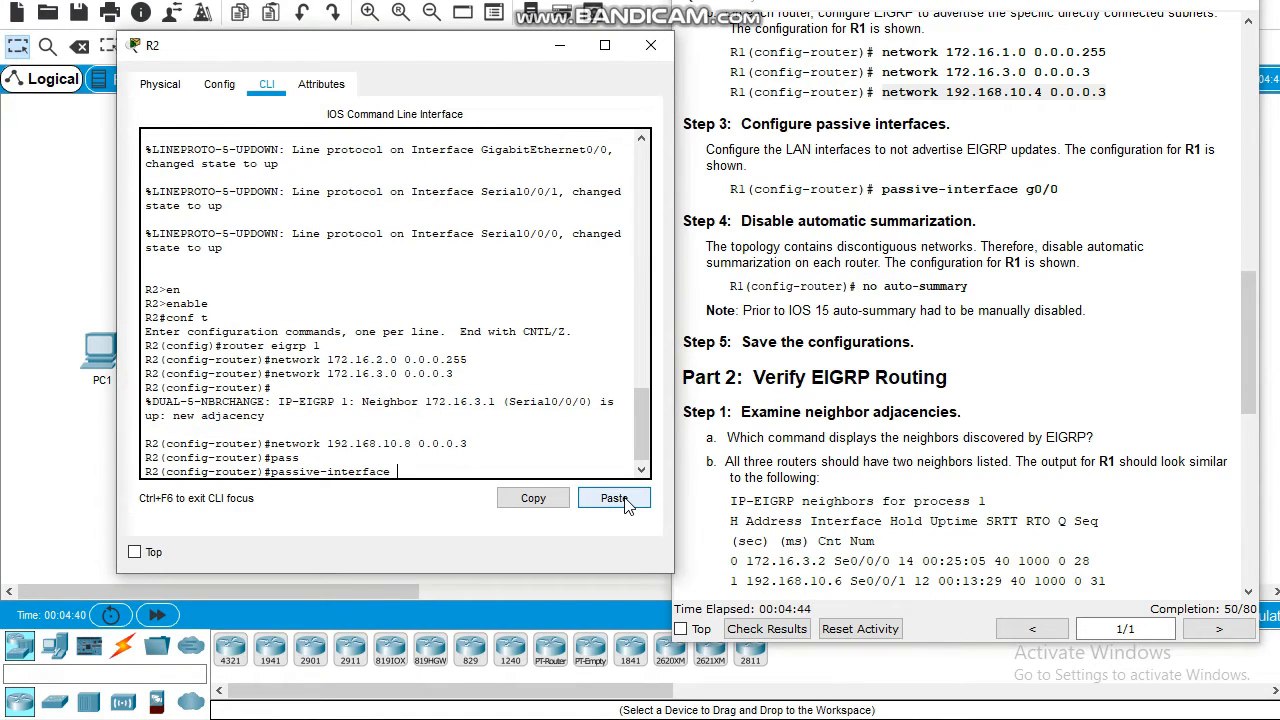
pyautogui.write('g0/0')
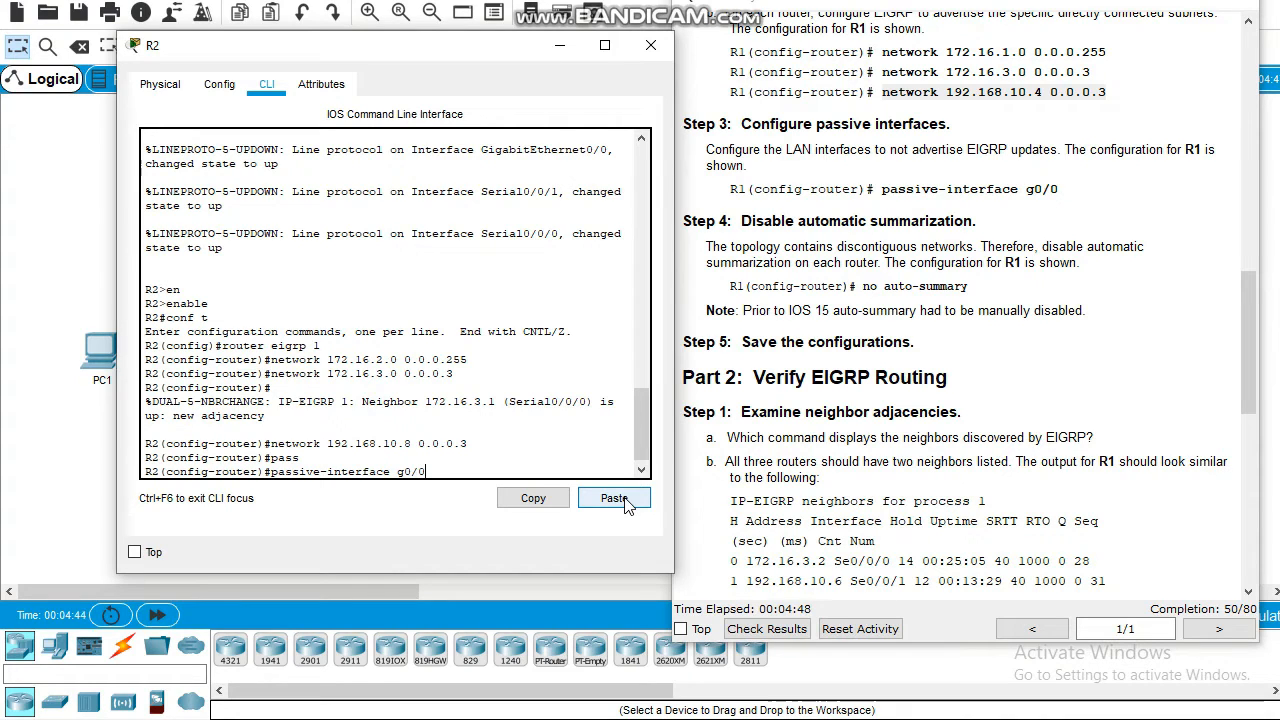
pyautogui.press('Return')
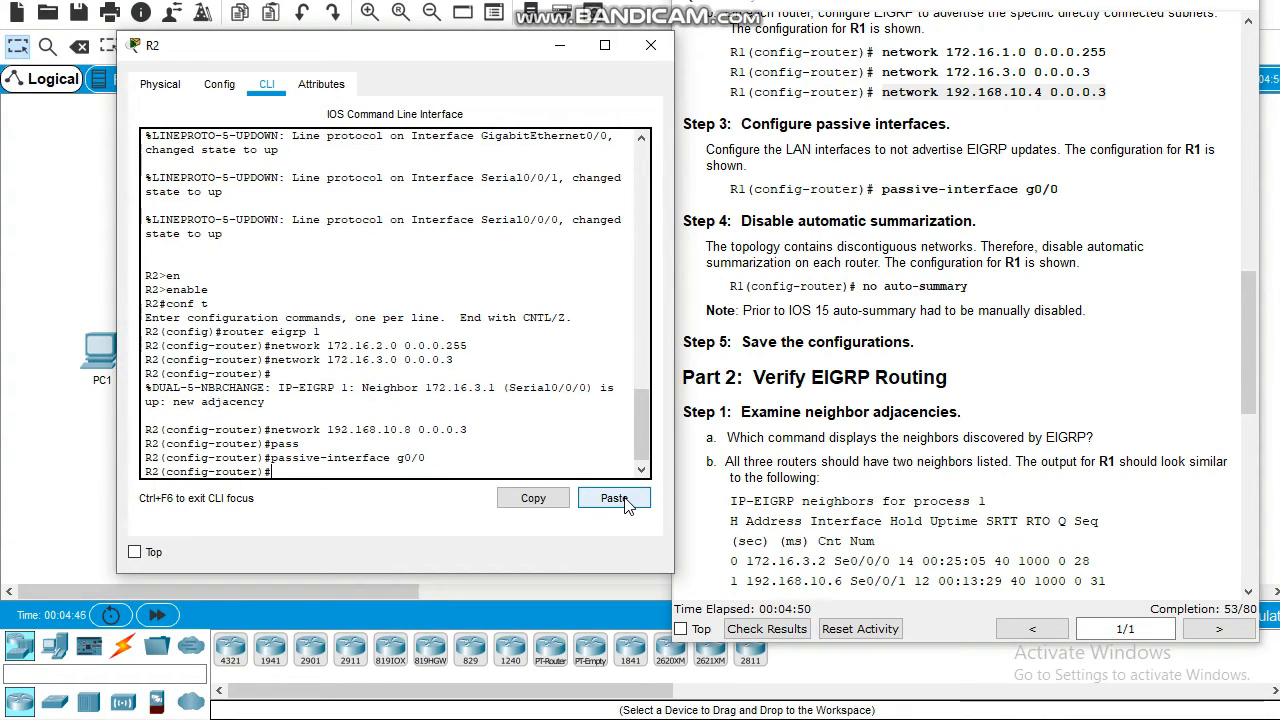
pyautogui.write('no')
pyautogui.press('Tab')
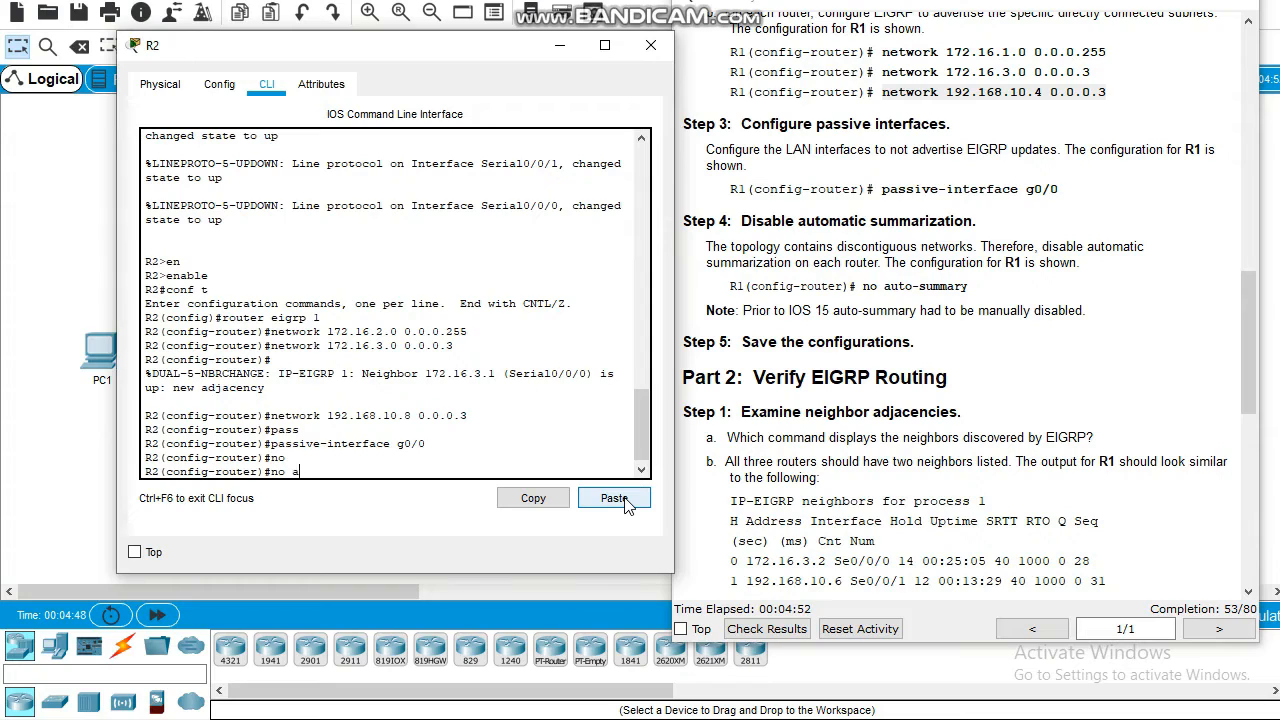
# Disable automatic summarization on R2 with no auto-summary
pyautogui.write('au')
pyautogui.press('Tab')
pyautogui.press('Return')
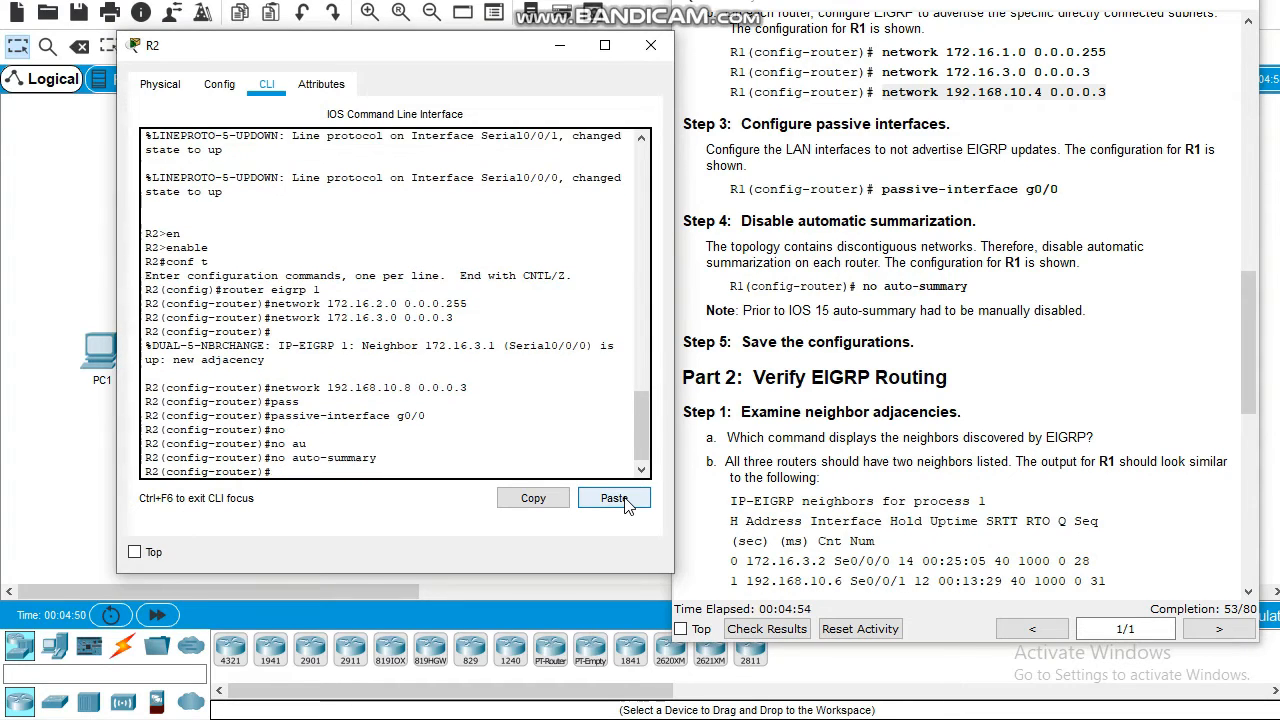
pyautogui.press('Return')
# Leave configuration mode and save R2's configuration with write memory
pyautogui.write('e')
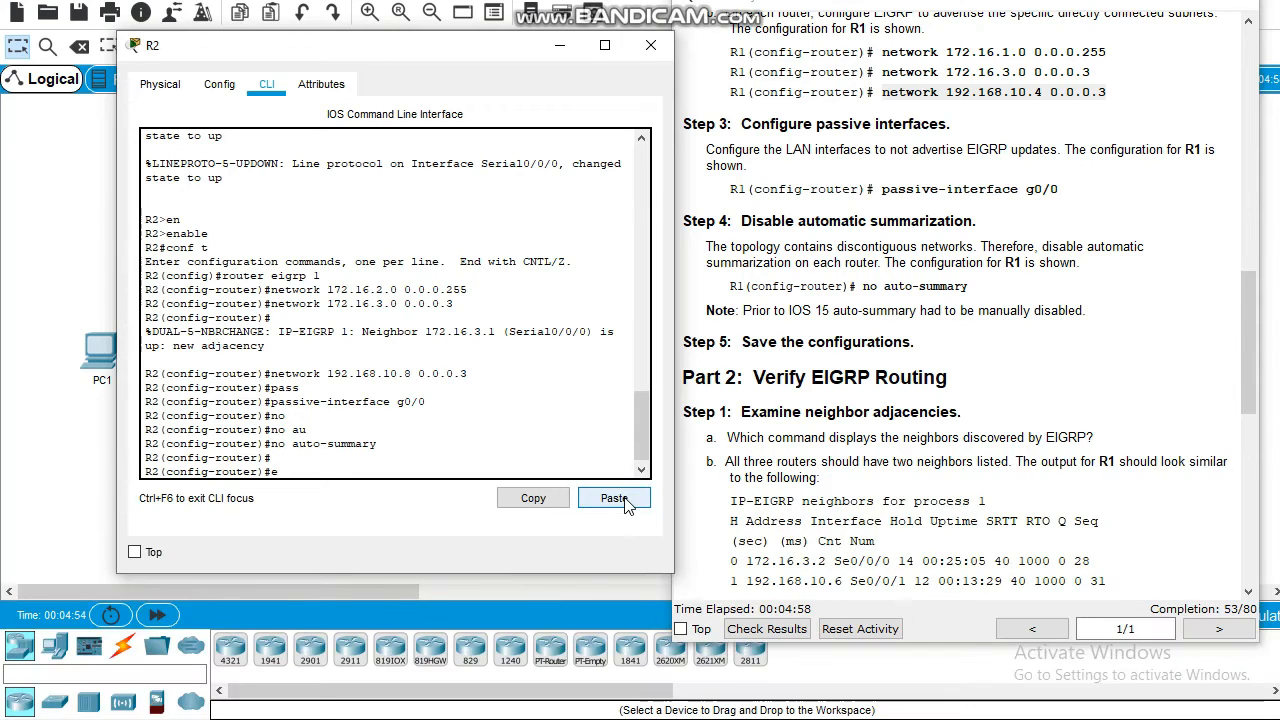
pyautogui.write('m')
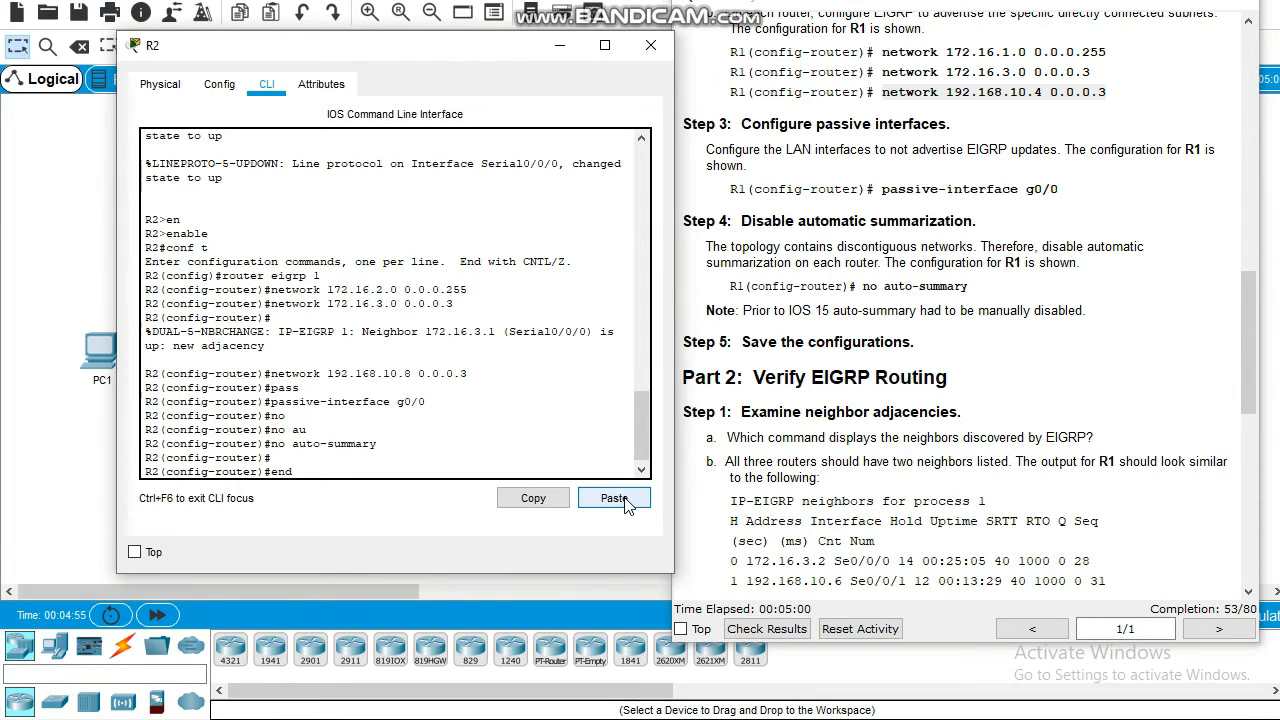
pyautogui.write('d')
pyautogui.press('Return')
pyautogui.write('wri')
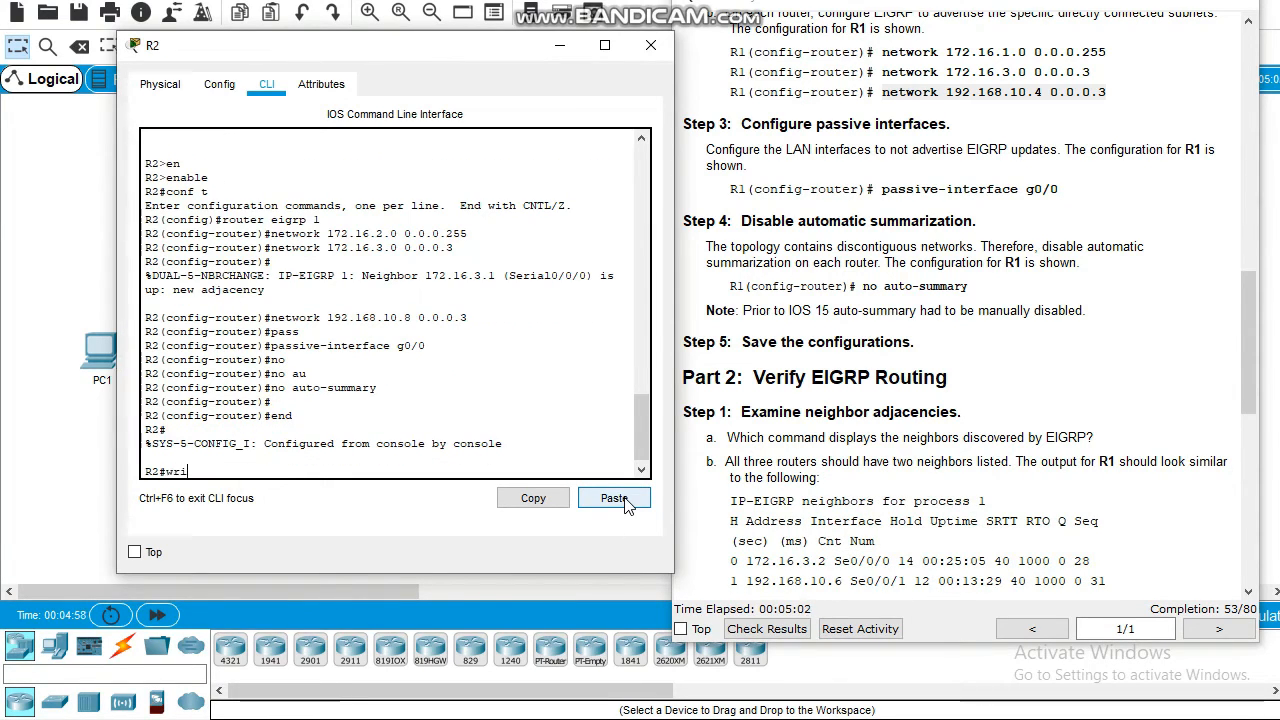
pyautogui.write('te me')
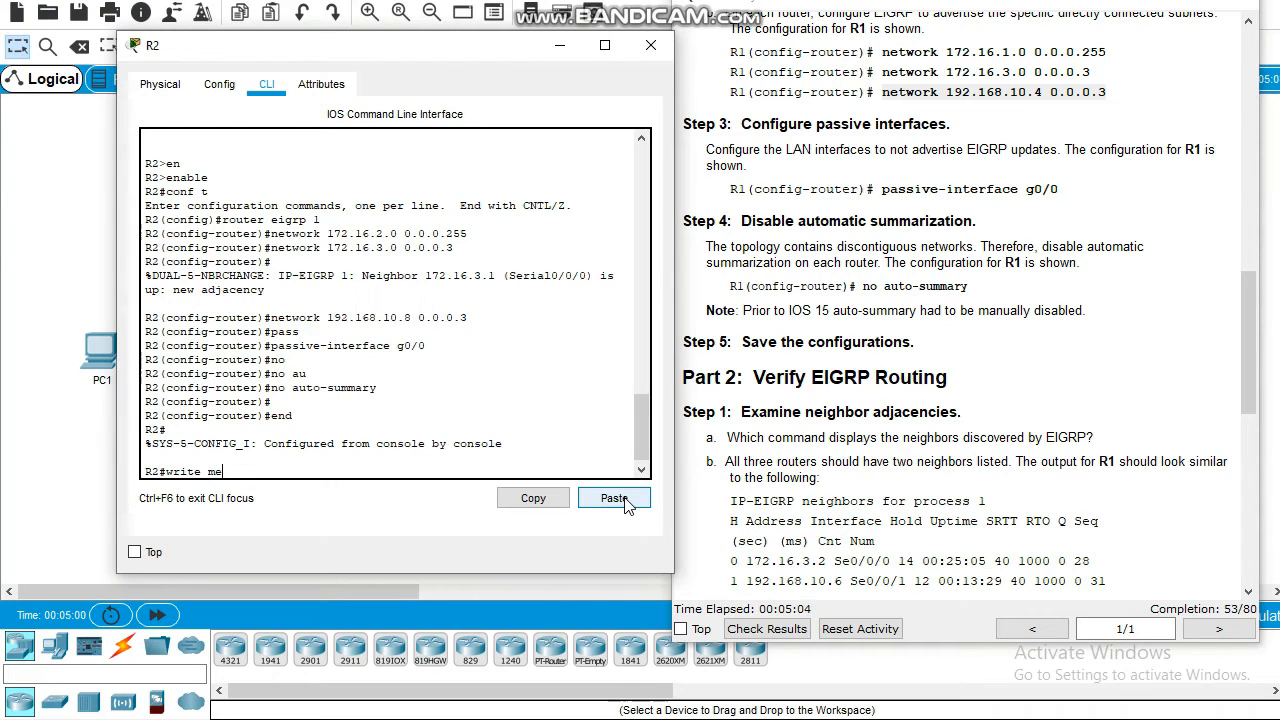
pyautogui.press('Tab')
pyautogui.press('Return')
pyautogui.press('Return')
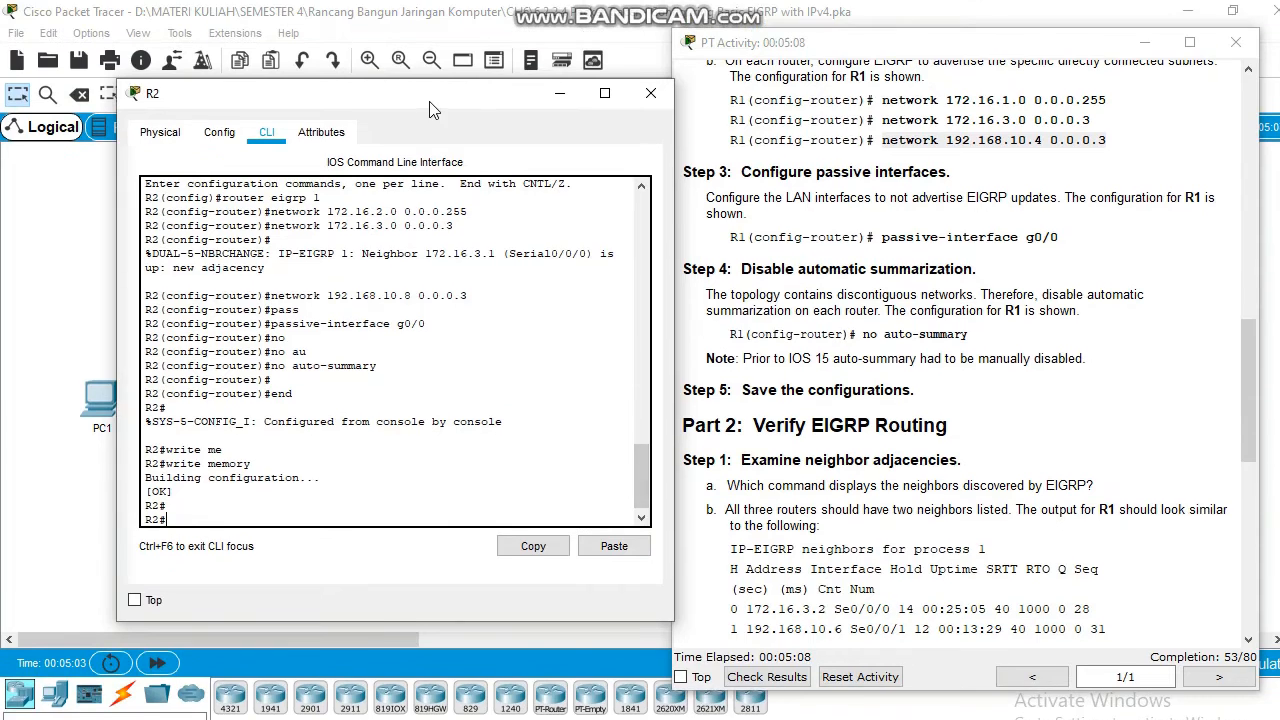
# Move the R2 console aside, then open R3's device window and move it behind the topology
pyautogui.moveTo(428, 54); pyautogui.dragTo(367, 91)
pyautogui.moveTo(370, 145); pyautogui.dragTo(335, 166)
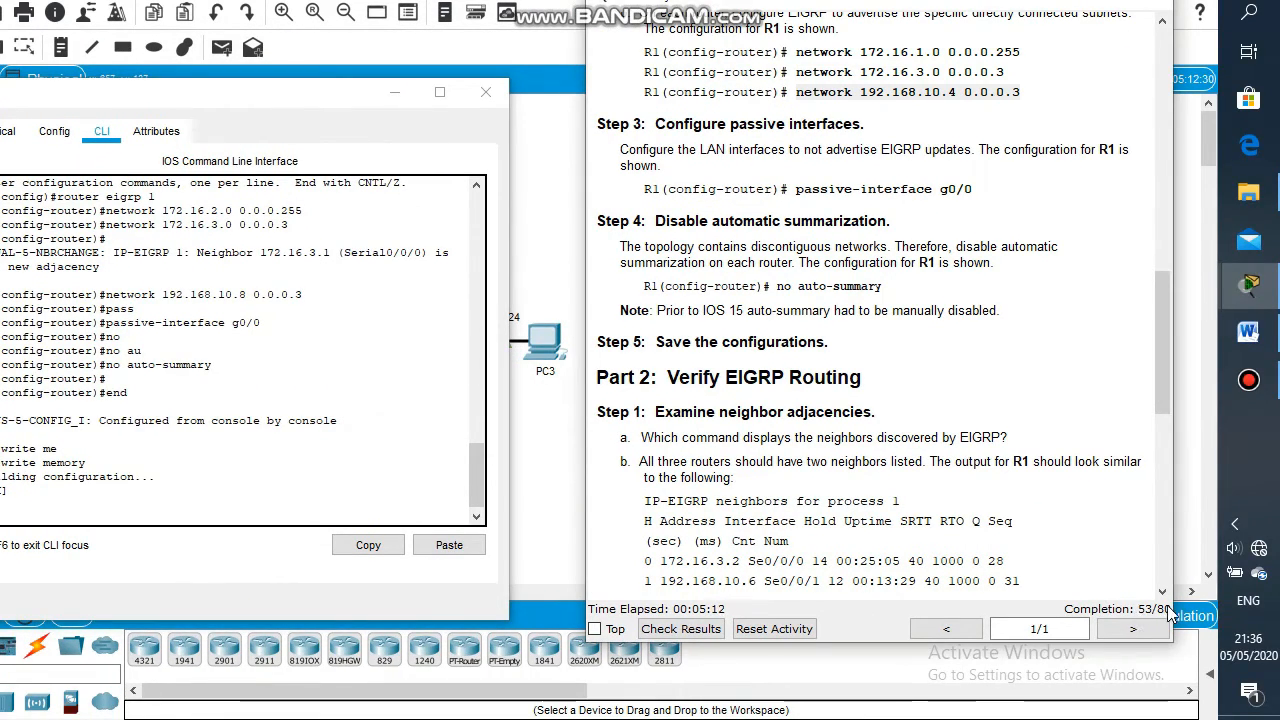
pyautogui.click(569, 227)
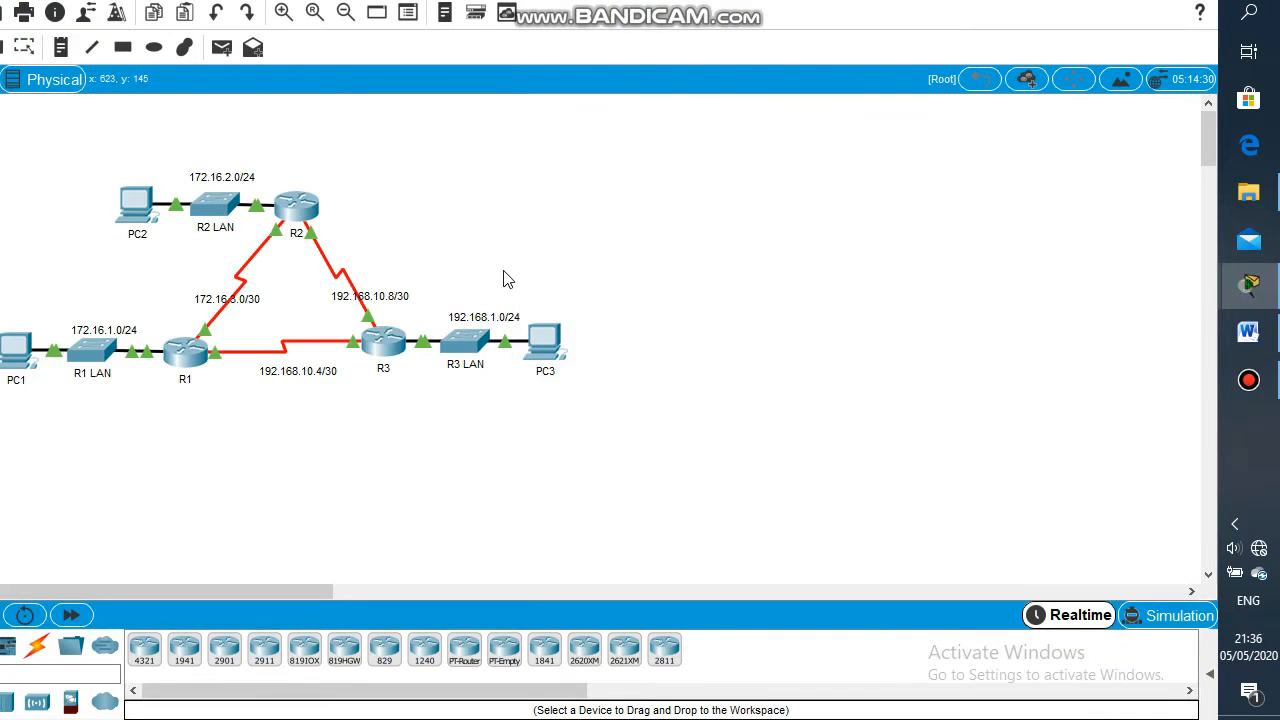
pyautogui.click(382, 352)
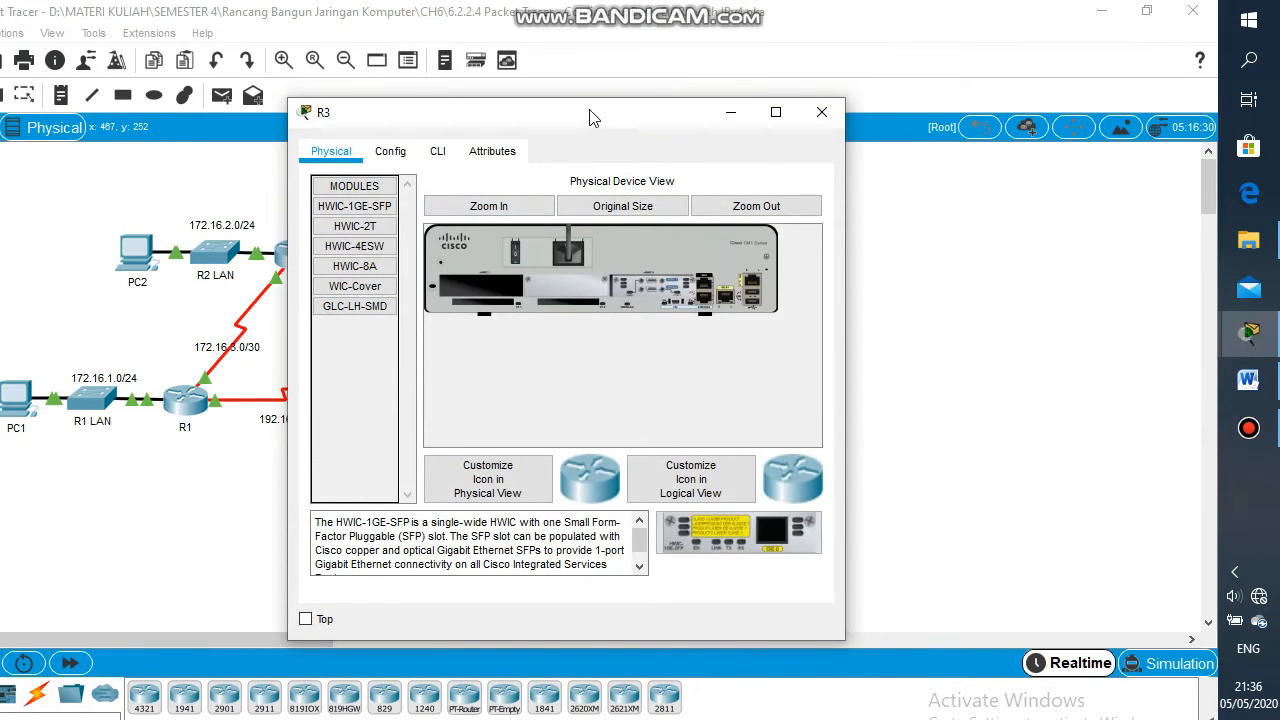
pyautogui.moveTo(591, 69); pyautogui.dragTo(938, 147)
pyautogui.click(477, 286)
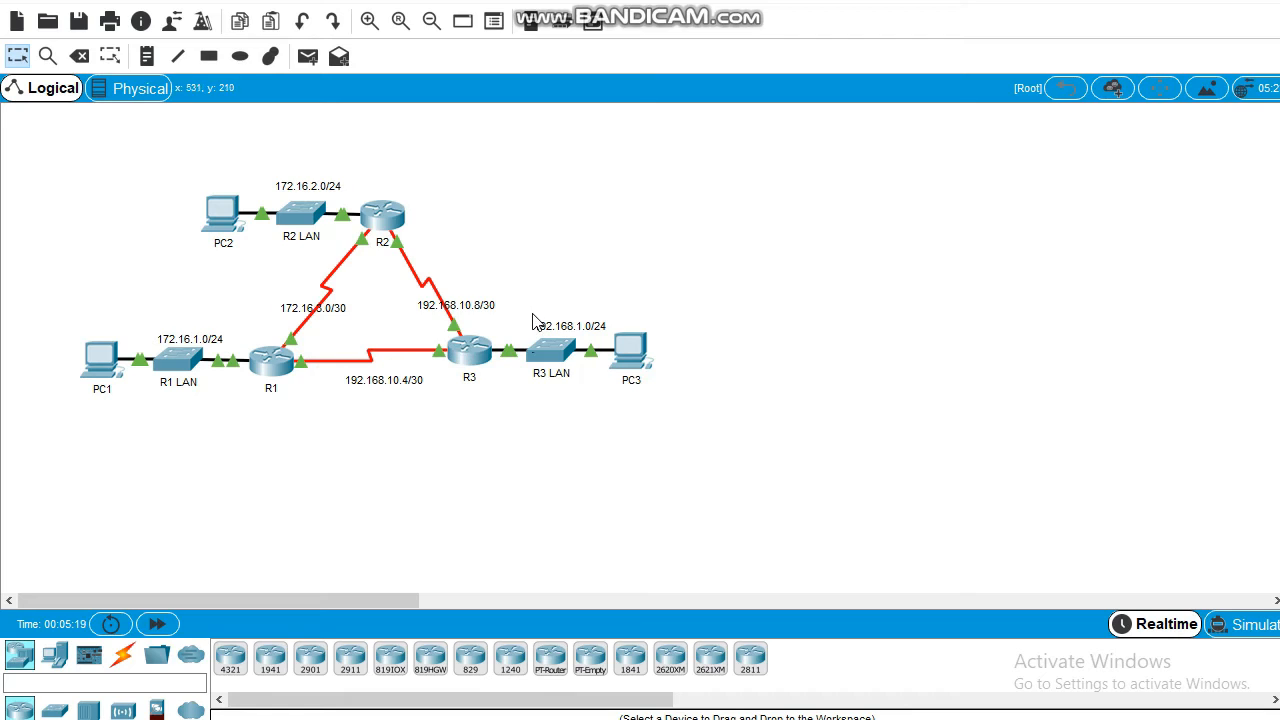
# Marquee-select the 192.168.1.0/24, 192.168.10.4/30 and 192.168.10.8/30 notes, then reopen R3's window
pyautogui.moveTo(528, 305); pyautogui.dragTo(642, 346)
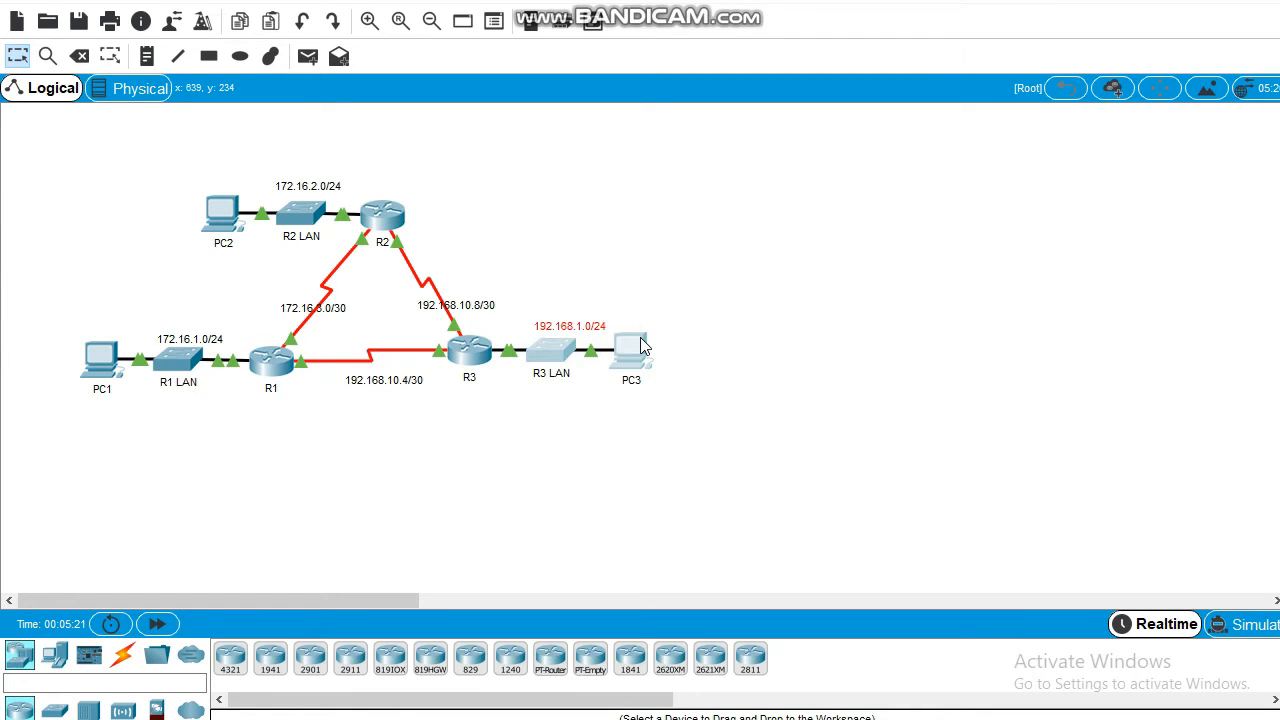
pyautogui.click(552, 268)
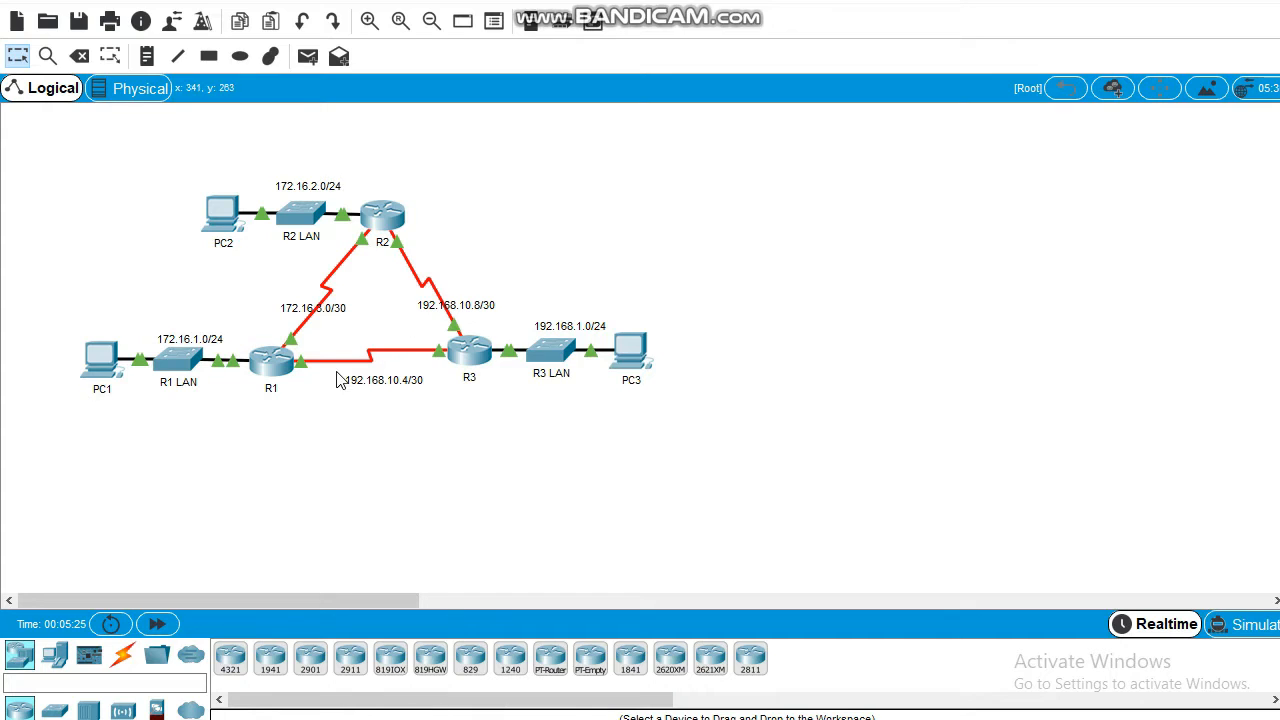
pyautogui.moveTo(336, 369); pyautogui.dragTo(441, 398)
pyautogui.moveTo(408, 284); pyautogui.dragTo(533, 331)
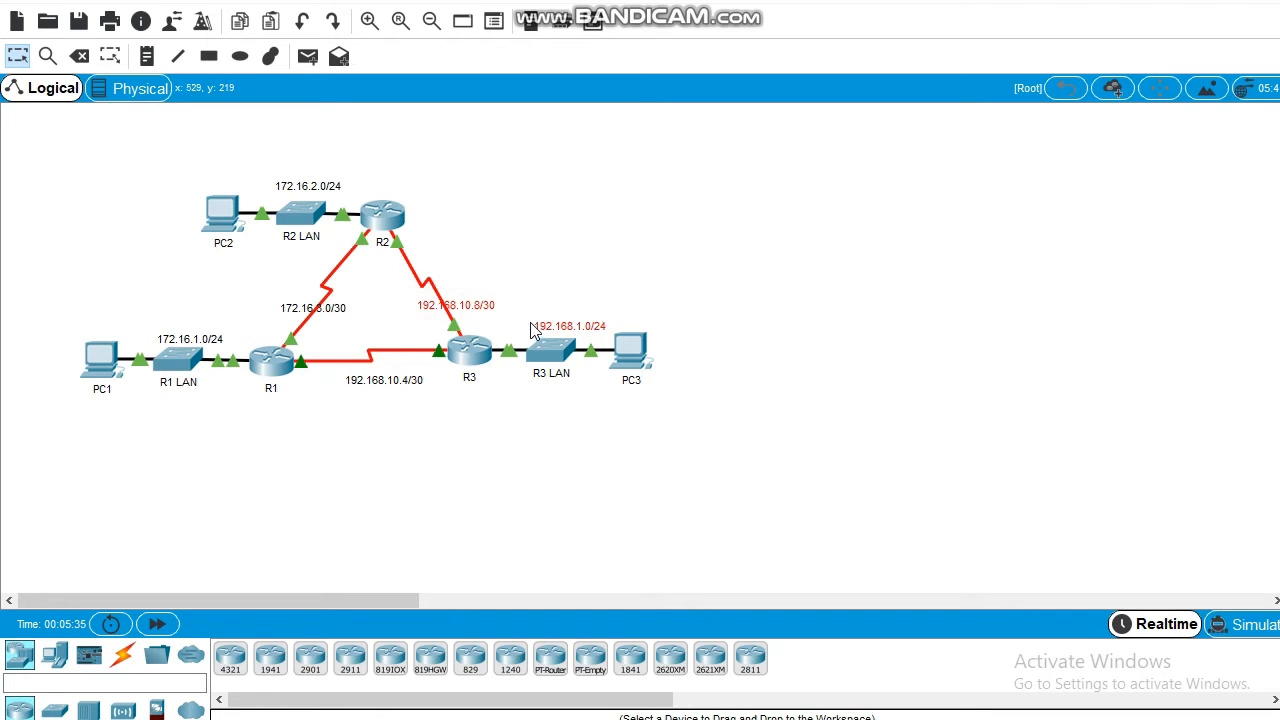
pyautogui.click(467, 356)
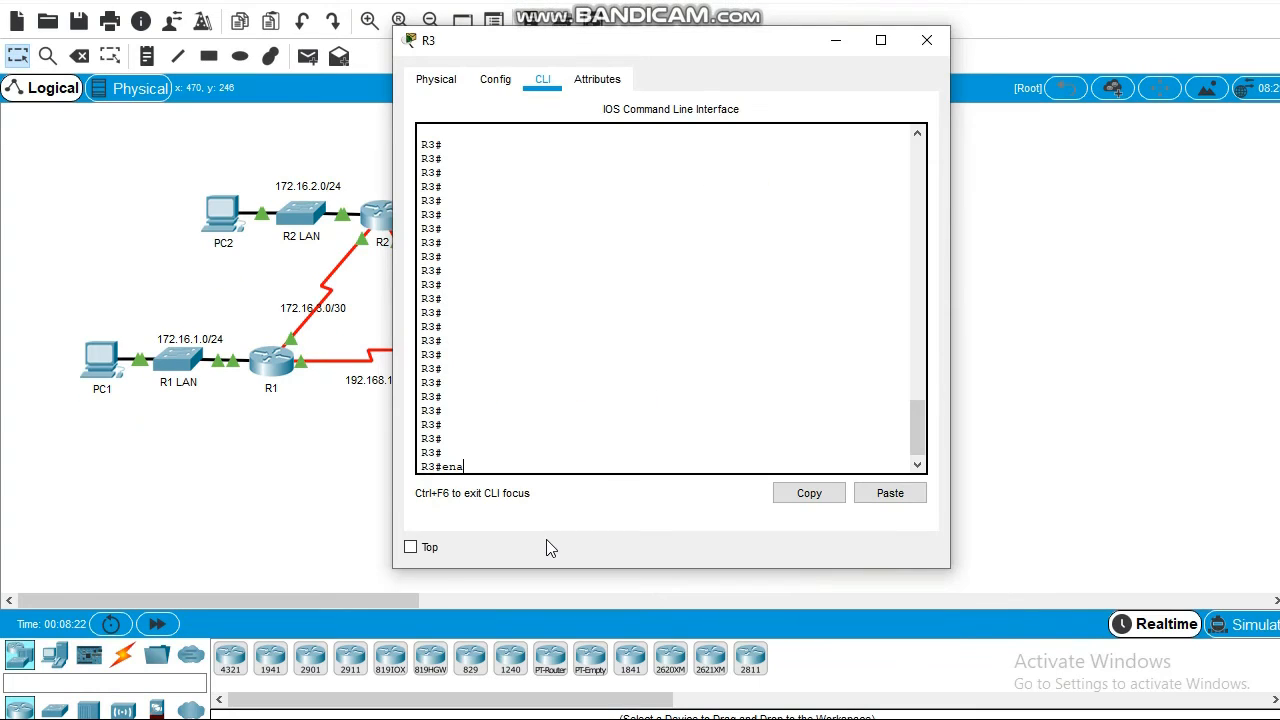
# On R3, run enable and conf terminal, start router eigrp 1 and advertise network 192.168.1.0
pyautogui.press('Return')
pyautogui.write('en')
pyautogui.press('Tab')
pyautogui.press('Return')
pyautogui.write('conf')
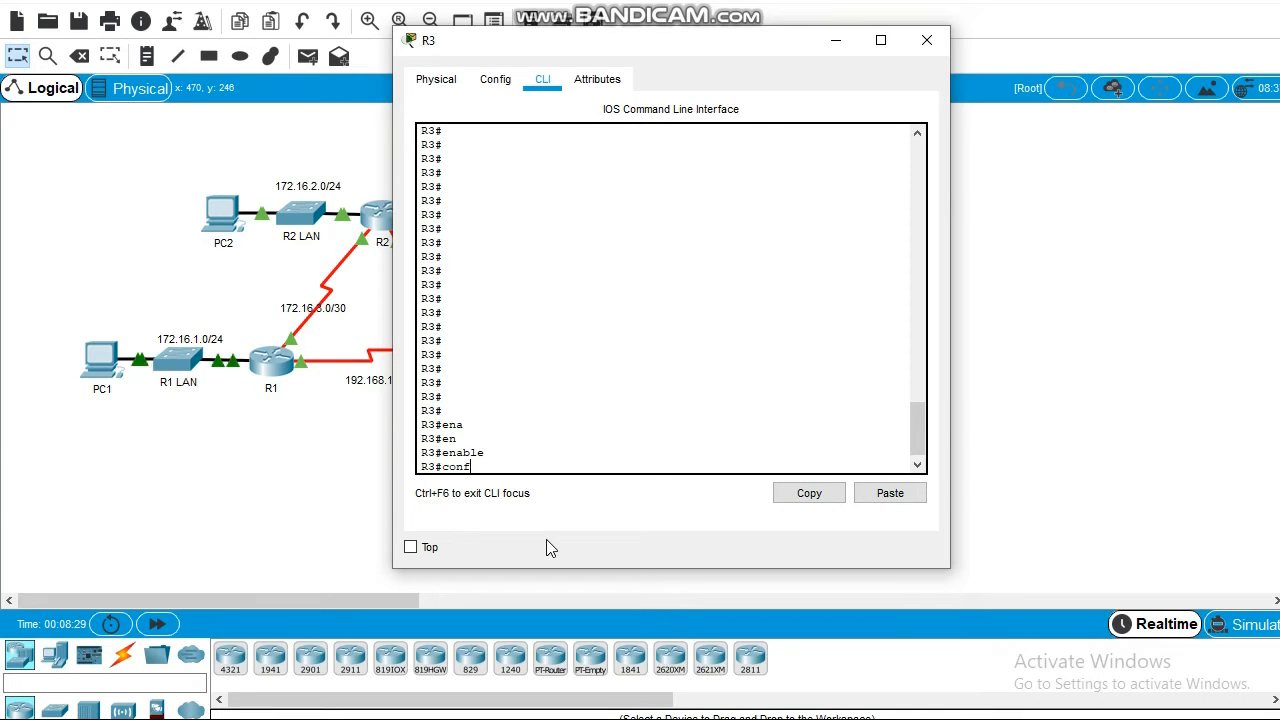
pyautogui.press('Tab')
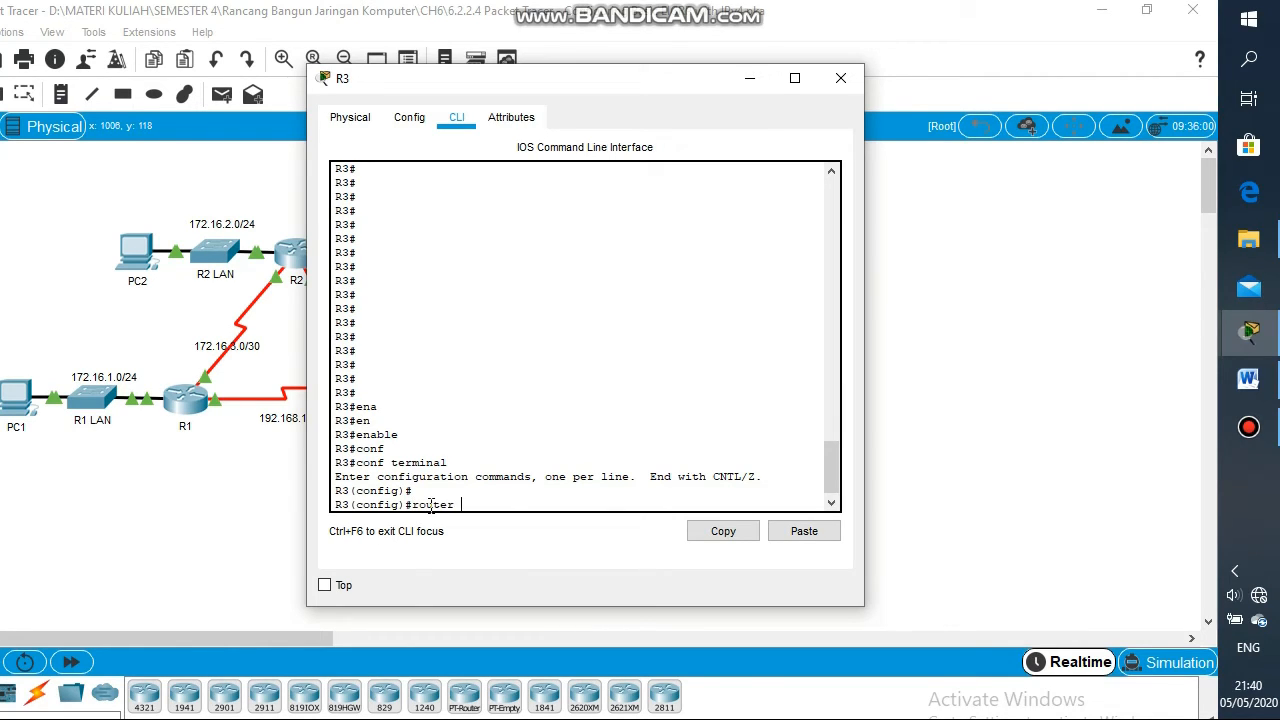
pyautogui.write('igrp 1')
pyautogui.press('Return')
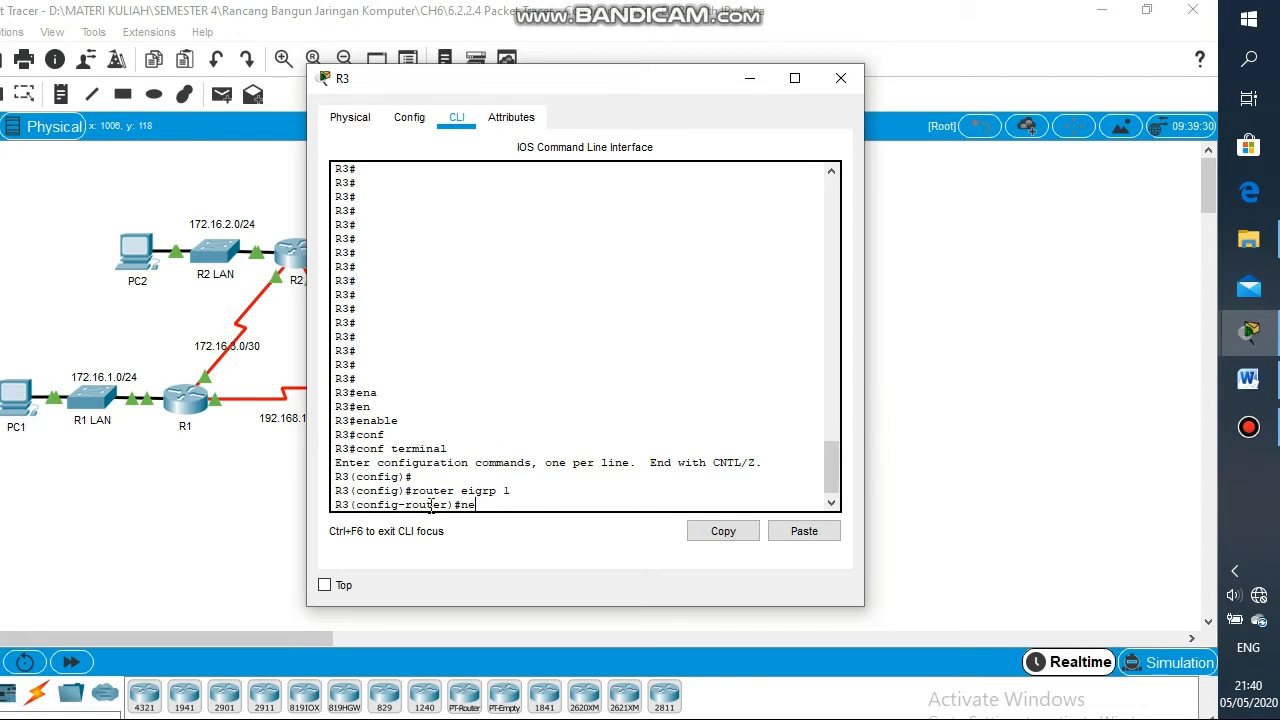
pyautogui.write('network 192.168.1.0')
pyautogui.press('Return')
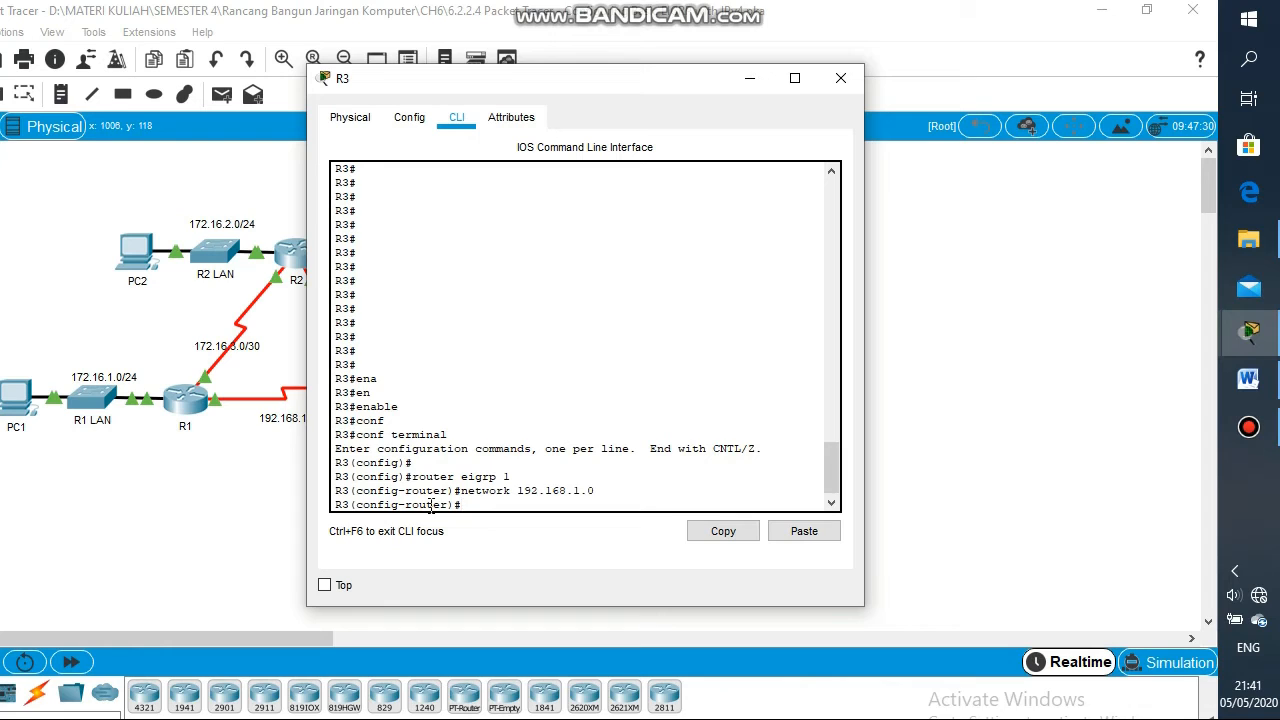
pyautogui.moveTo(620, 89); pyautogui.dragTo(436, 106)
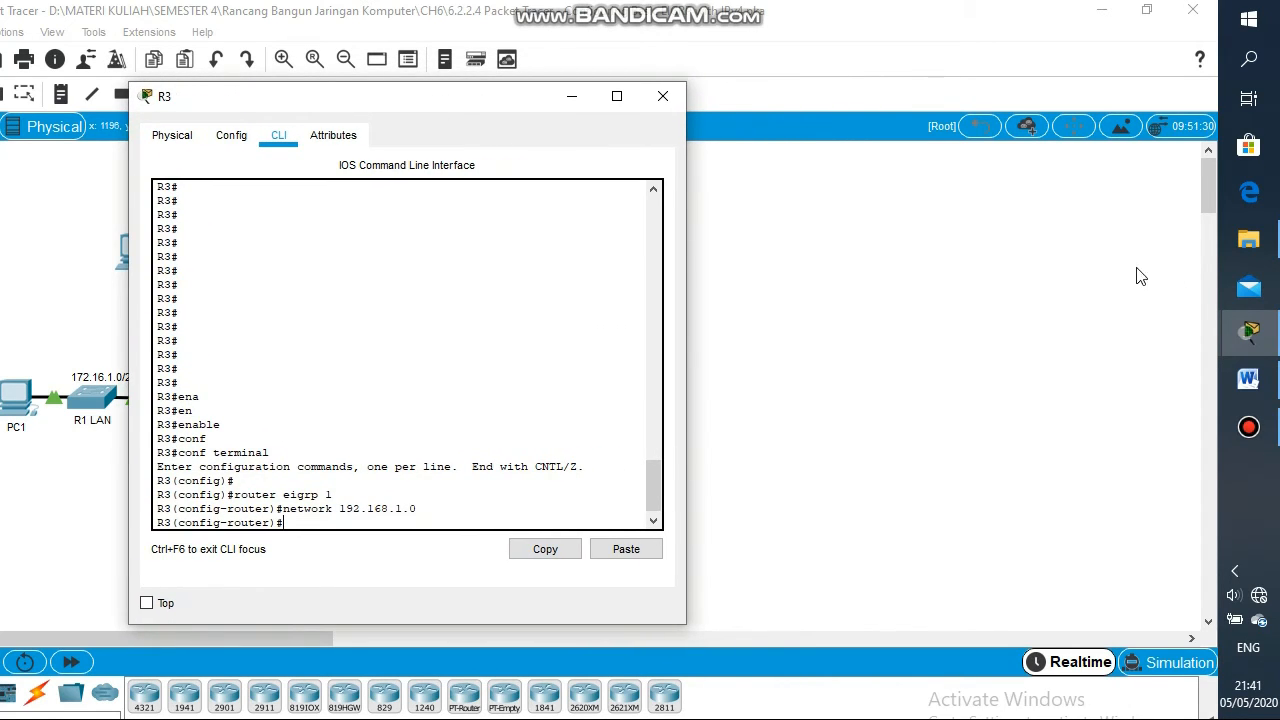
# Copy 'network 192.168.10.4 0.0.0.3' from the activity instructions and paste it at R3's prompt
pyautogui.moveTo(1248, 332)
pyautogui.click(1060, 233)
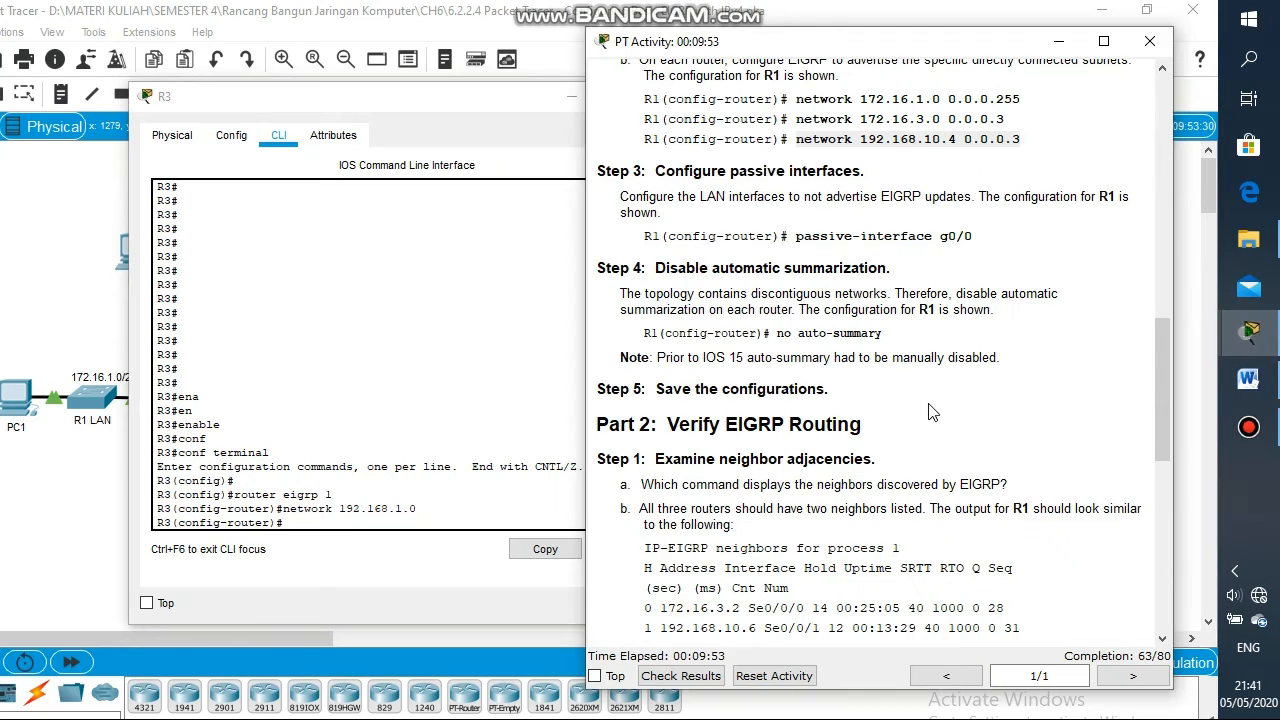
pyautogui.moveTo(1005, 122); pyautogui.dragTo(857, 136)
pyautogui.click(1058, 157)
pyautogui.moveTo(1022, 140); pyautogui.dragTo(790, 148)
pyautogui.hotkey('ctrl', 'c')
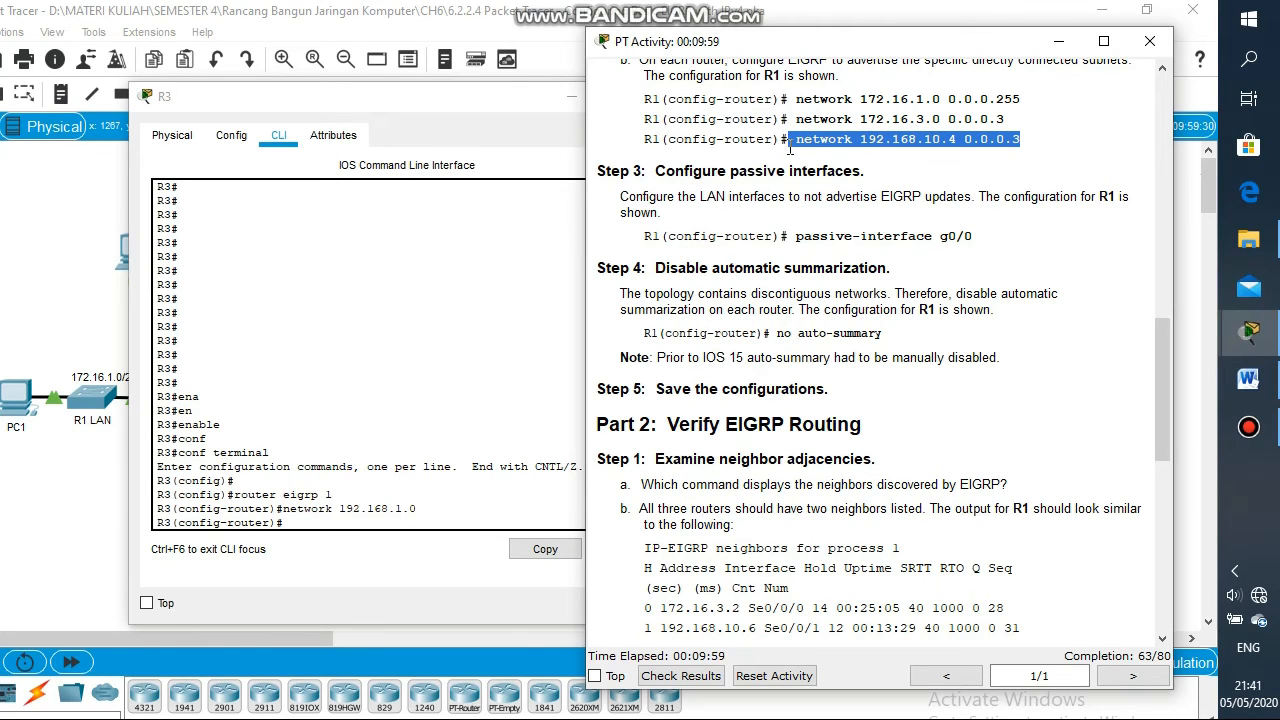
pyautogui.click(671, 548)
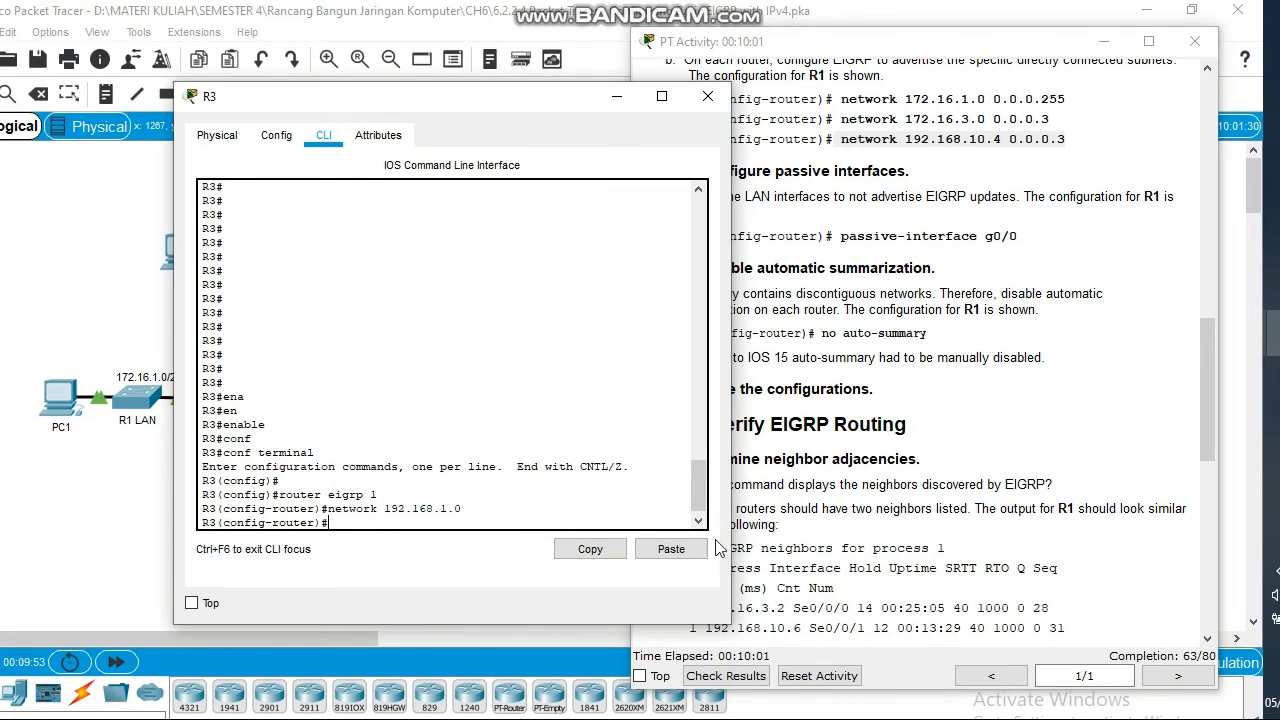
pyautogui.click(671, 548)
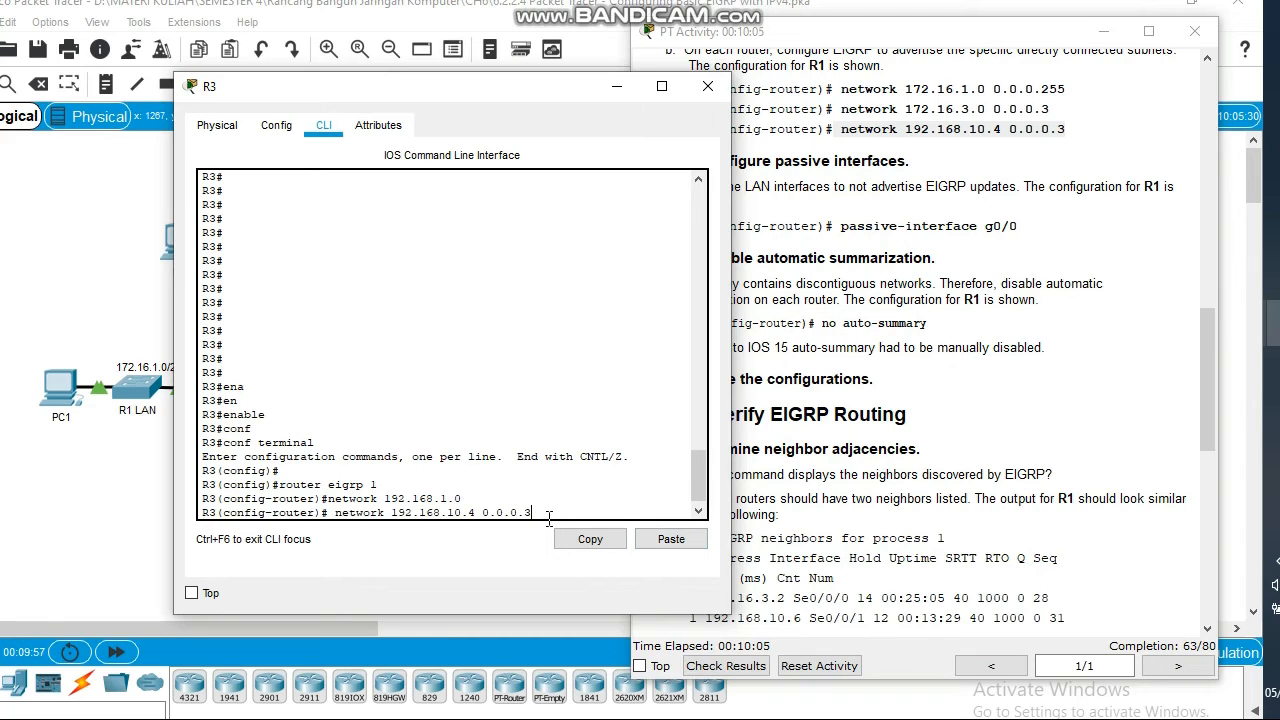
pyautogui.press('Return')
pyautogui.press('Return')
pyautogui.press('Return')
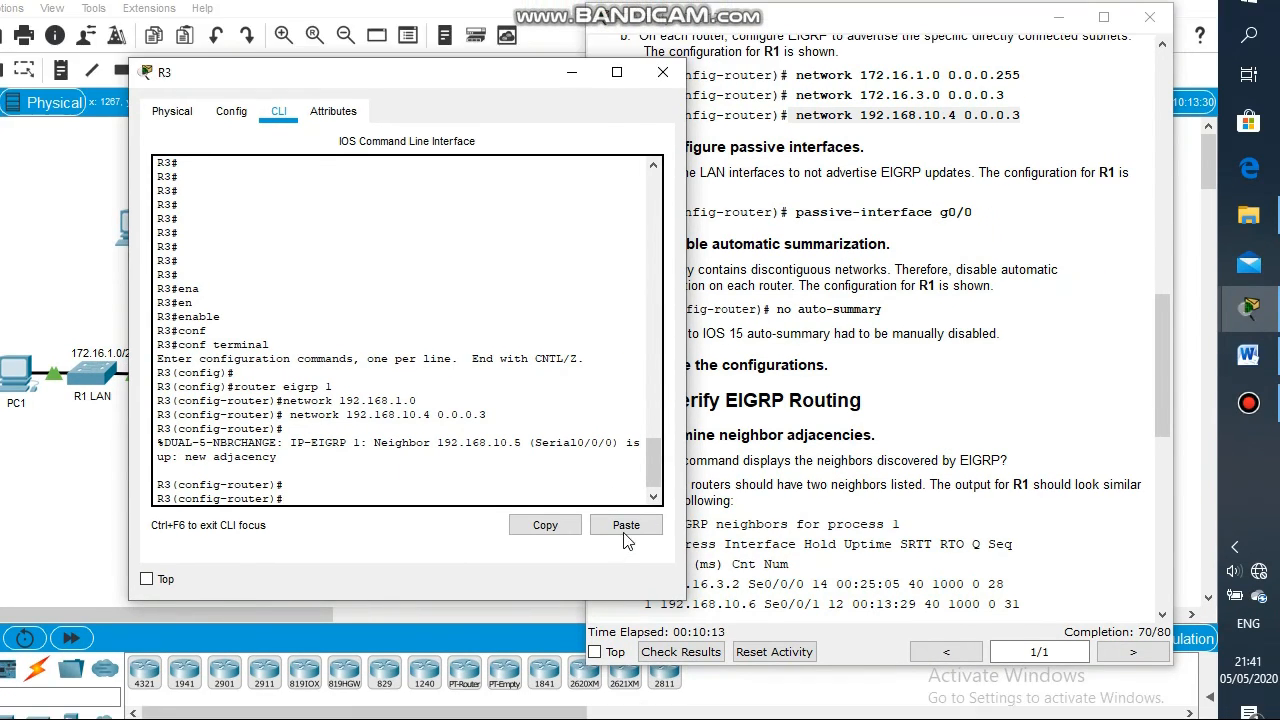
# Paste the network command again, edit it to 192.168.10.8 0.0.0.3, and enter it
pyautogui.click(625, 527)
pyautogui.press('BackSpace')
pyautogui.write('8.10.8 0.0.0.3')
pyautogui.press('Return')
pyautogui.press('Return')
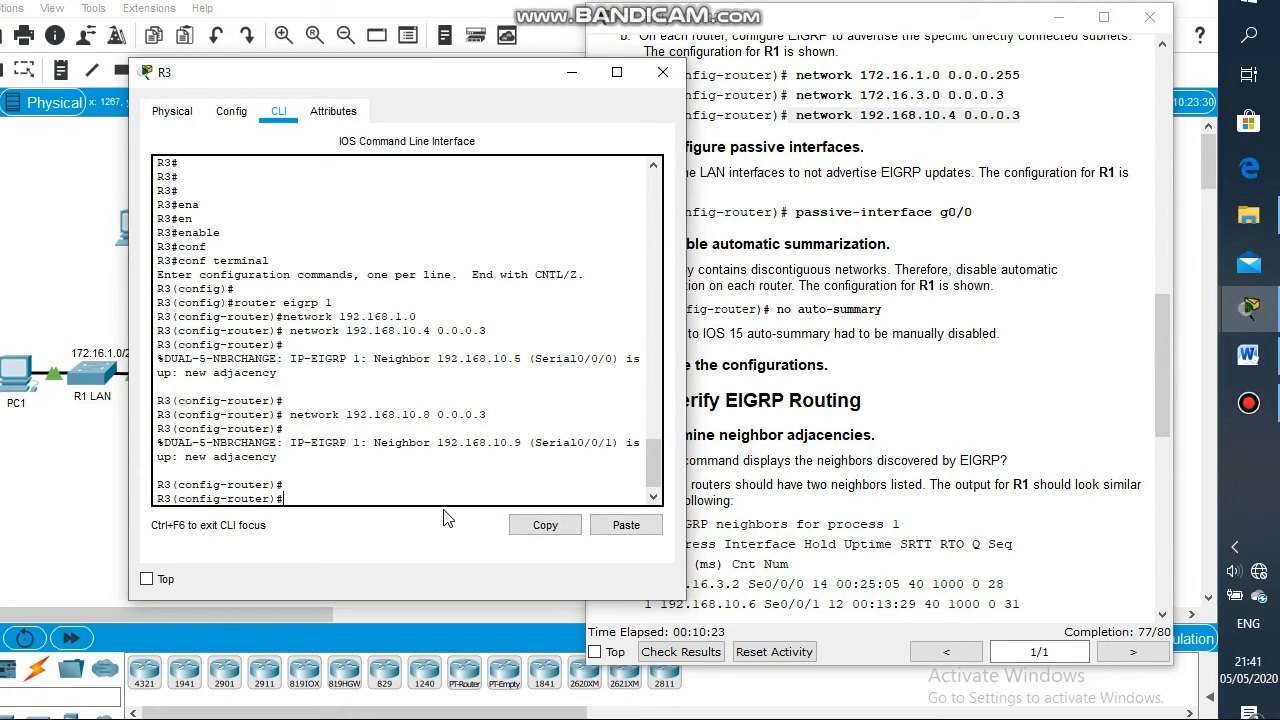
# Make g0/0 a passive interface and disable auto-summary on R3
pyautogui.write('pass')
pyautogui.press('Tab')
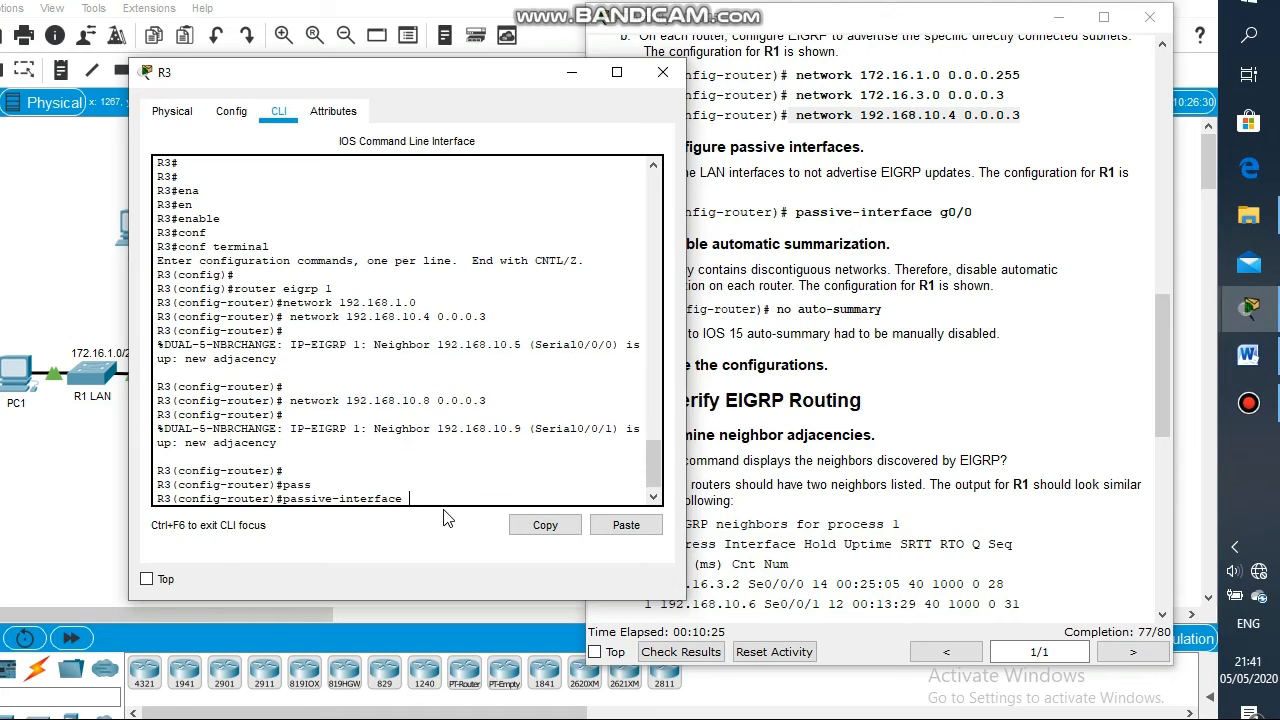
pyautogui.write('g0/0')
pyautogui.press('Return')
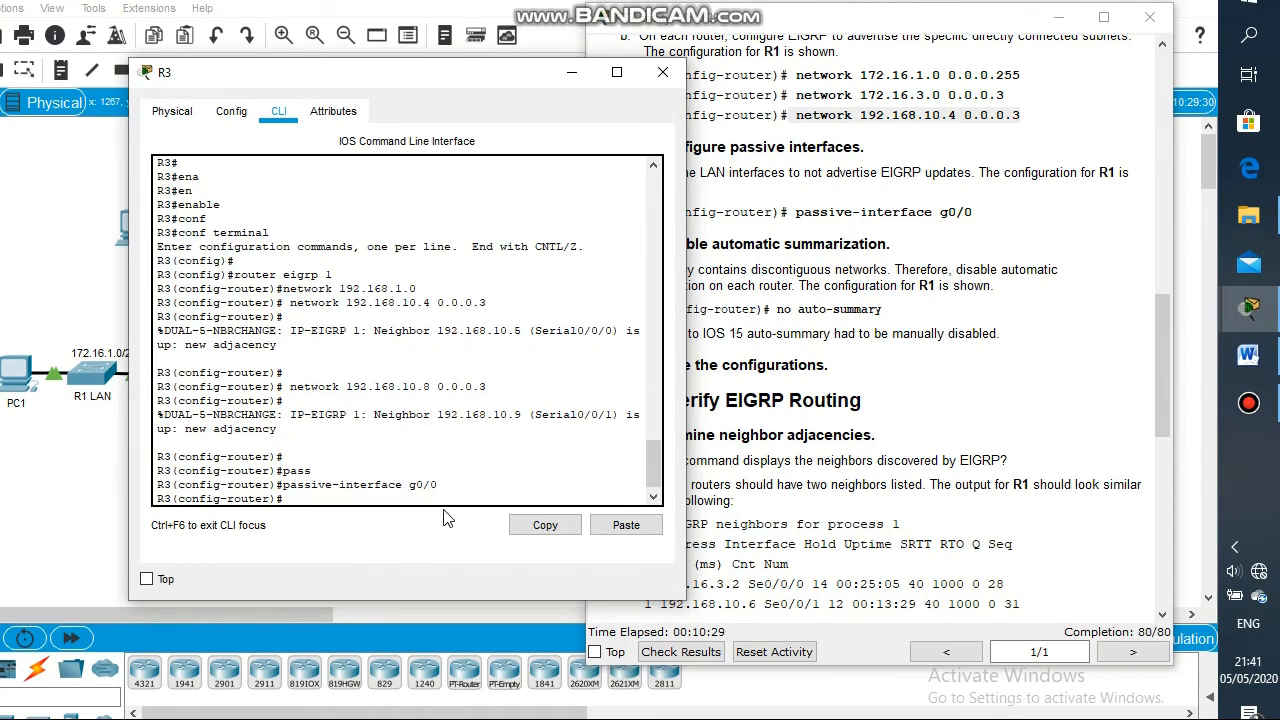
pyautogui.write('no aut')
pyautogui.press('Tab')
pyautogui.press('Return')
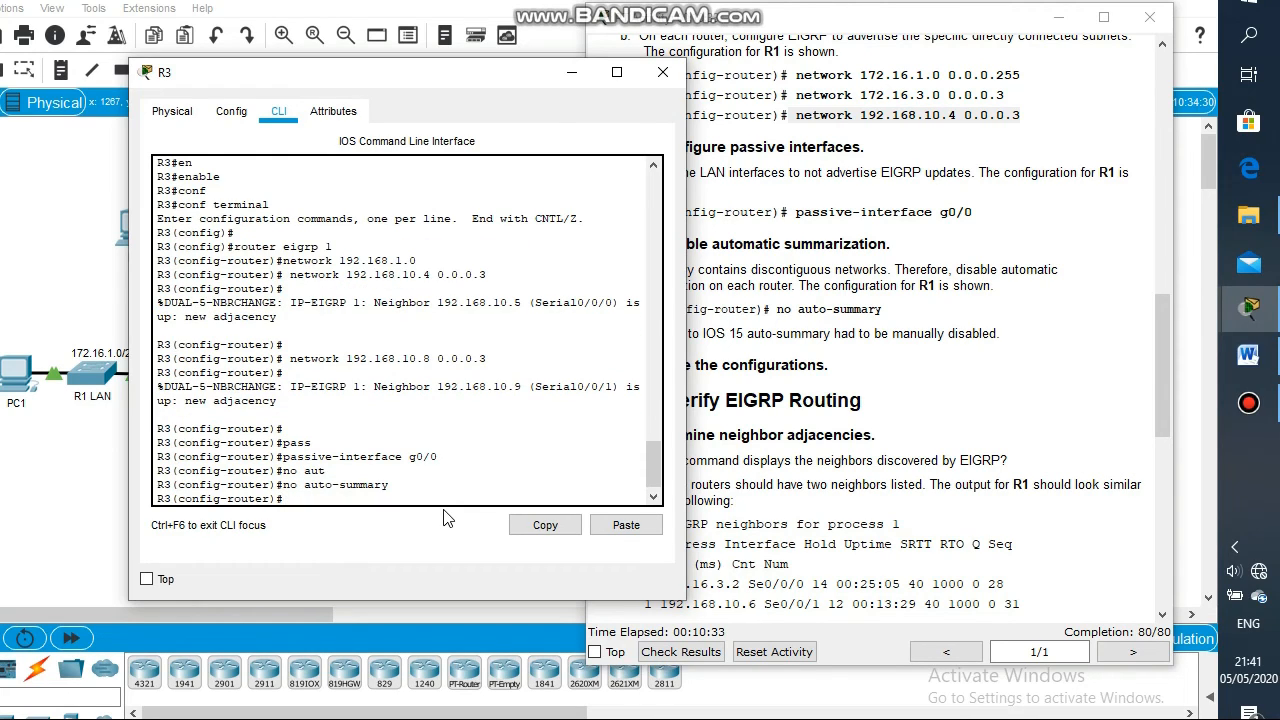
# Exit configuration mode with end and save R3's configuration with write memory
pyautogui.write('end')
pyautogui.press('Return')
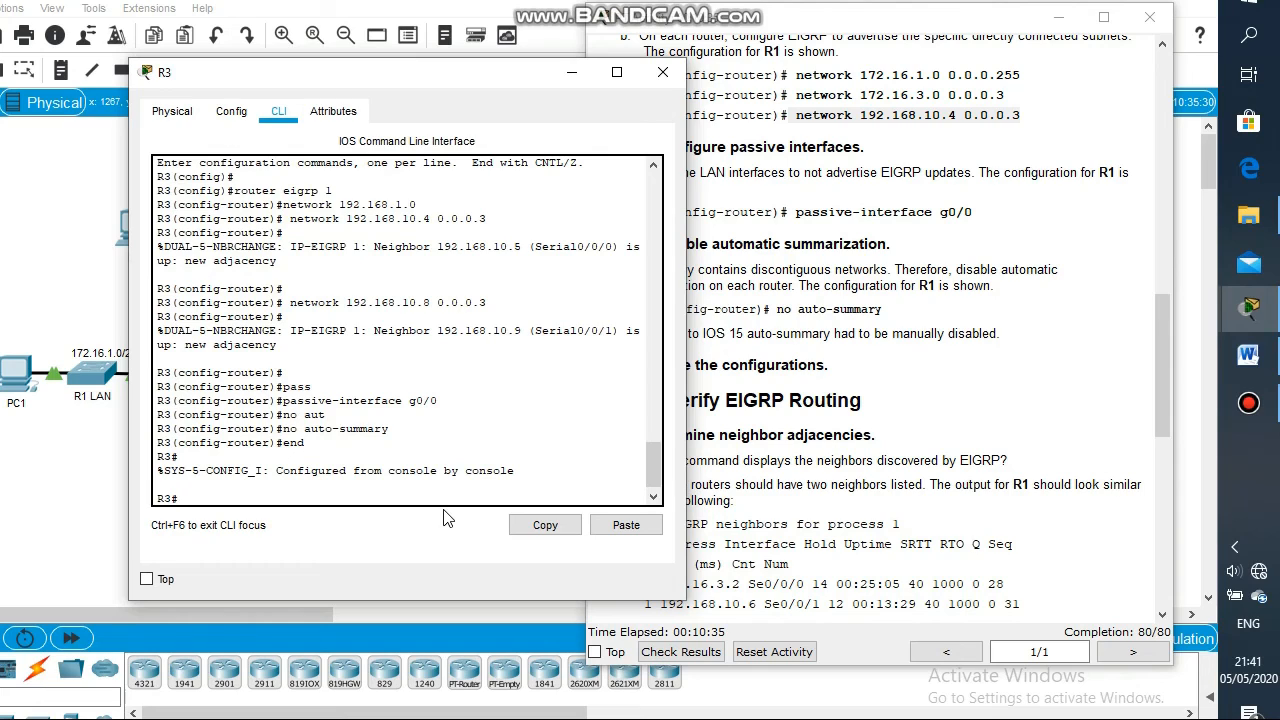
pyautogui.write('write me')
pyautogui.press('Tab')
pyautogui.press('Return')
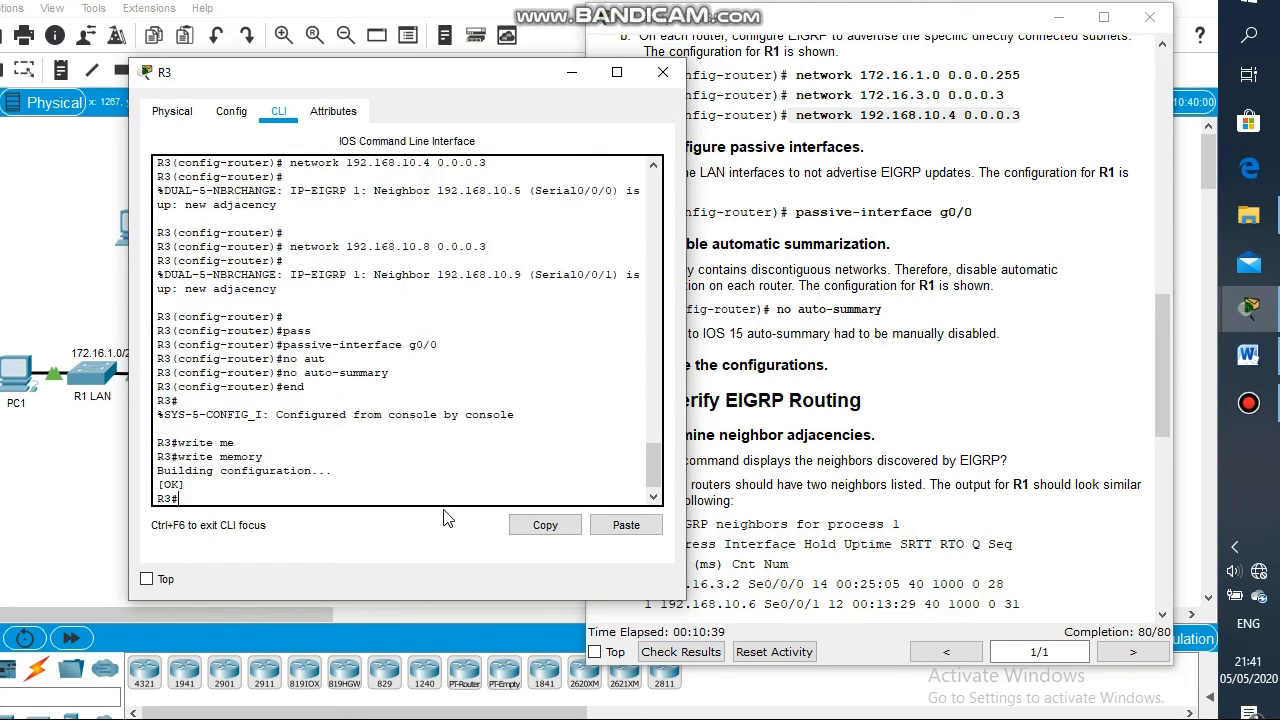
pyautogui.press('Return')
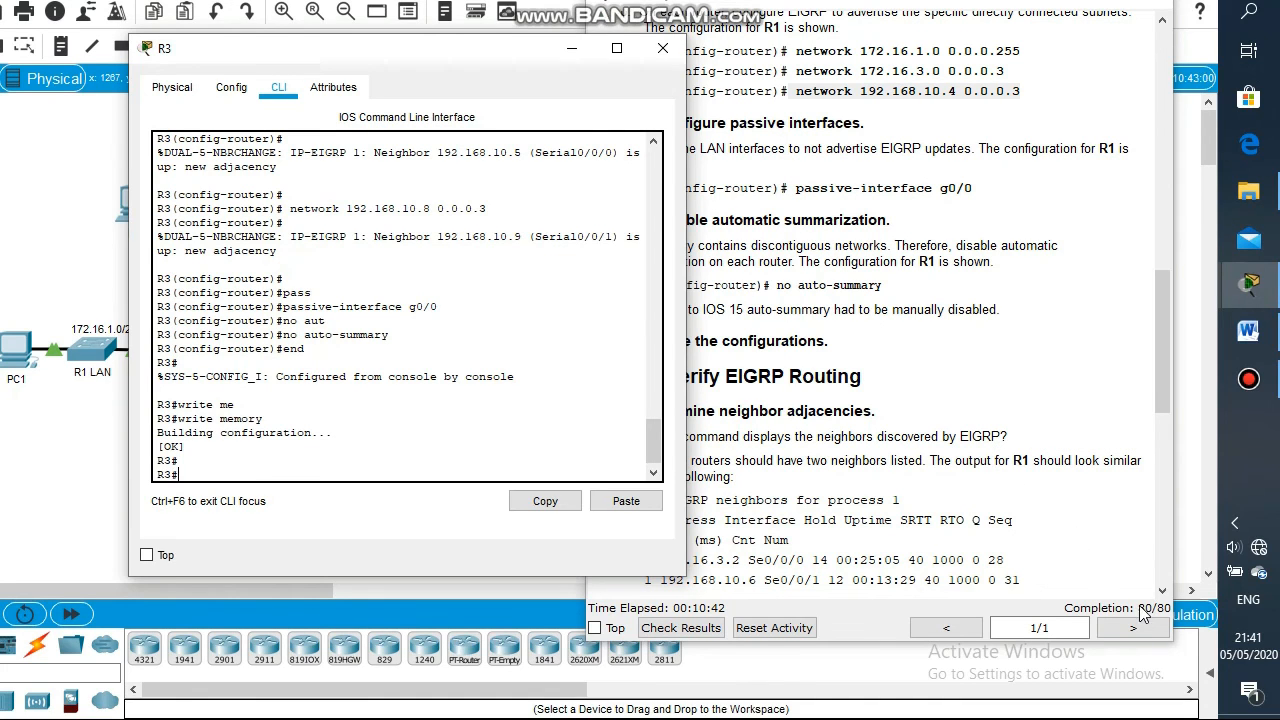
# Scroll the activity instructions back up to Part 1: Configure EIGRP, showing 80/80 completion
pyautogui.click(1141, 612)
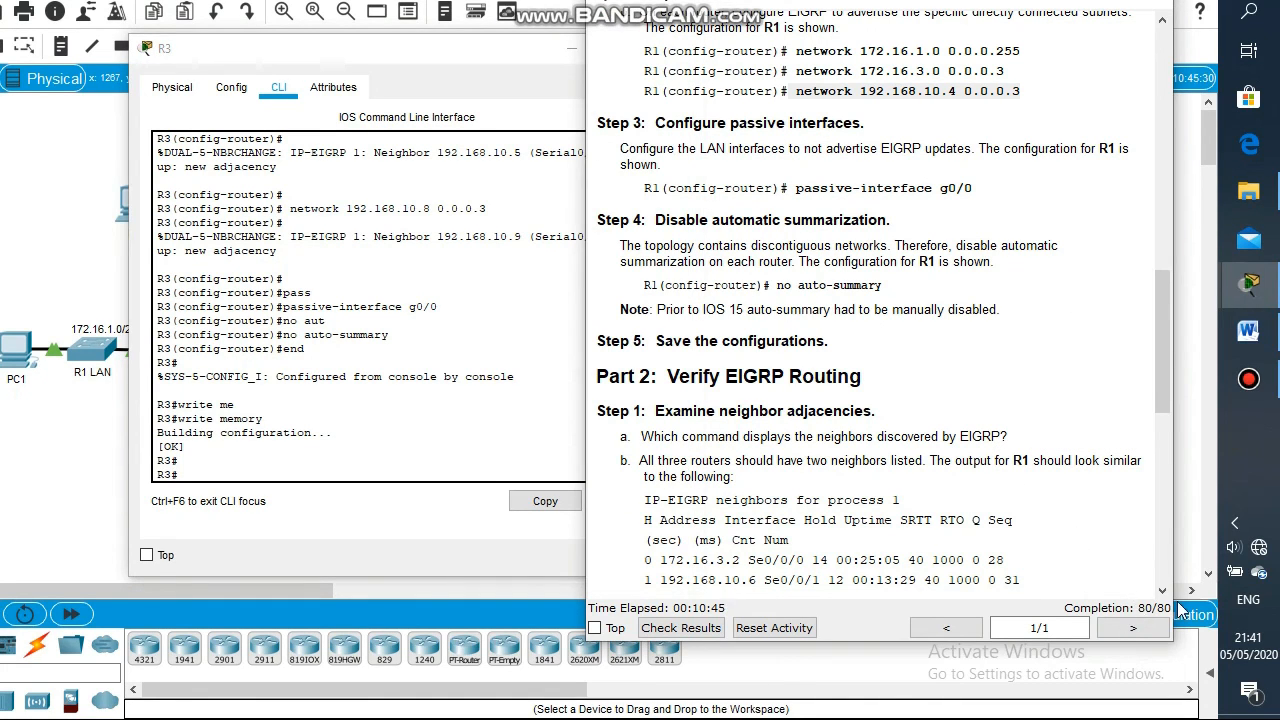
pyautogui.moveTo(1060, 594); pyautogui.dragTo(1162, 541)
pyautogui.click(1164, 522)
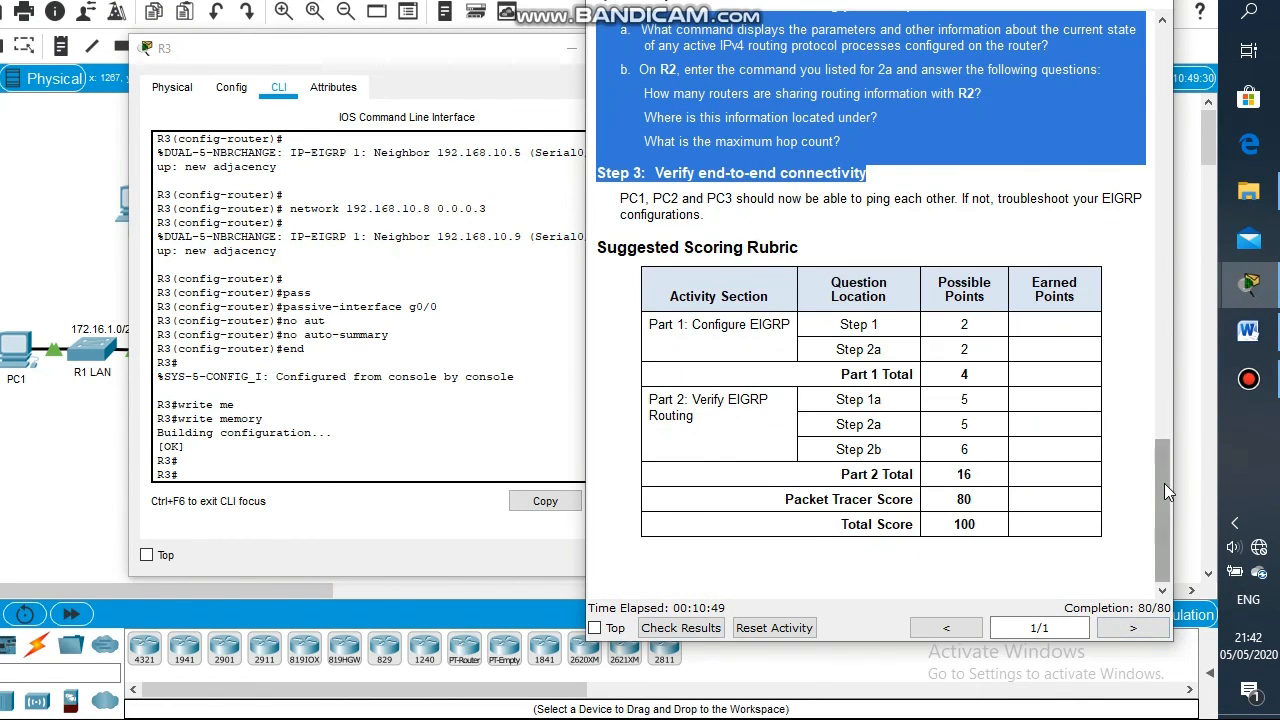
pyautogui.moveTo(1164, 483); pyautogui.dragTo(1165, 234)
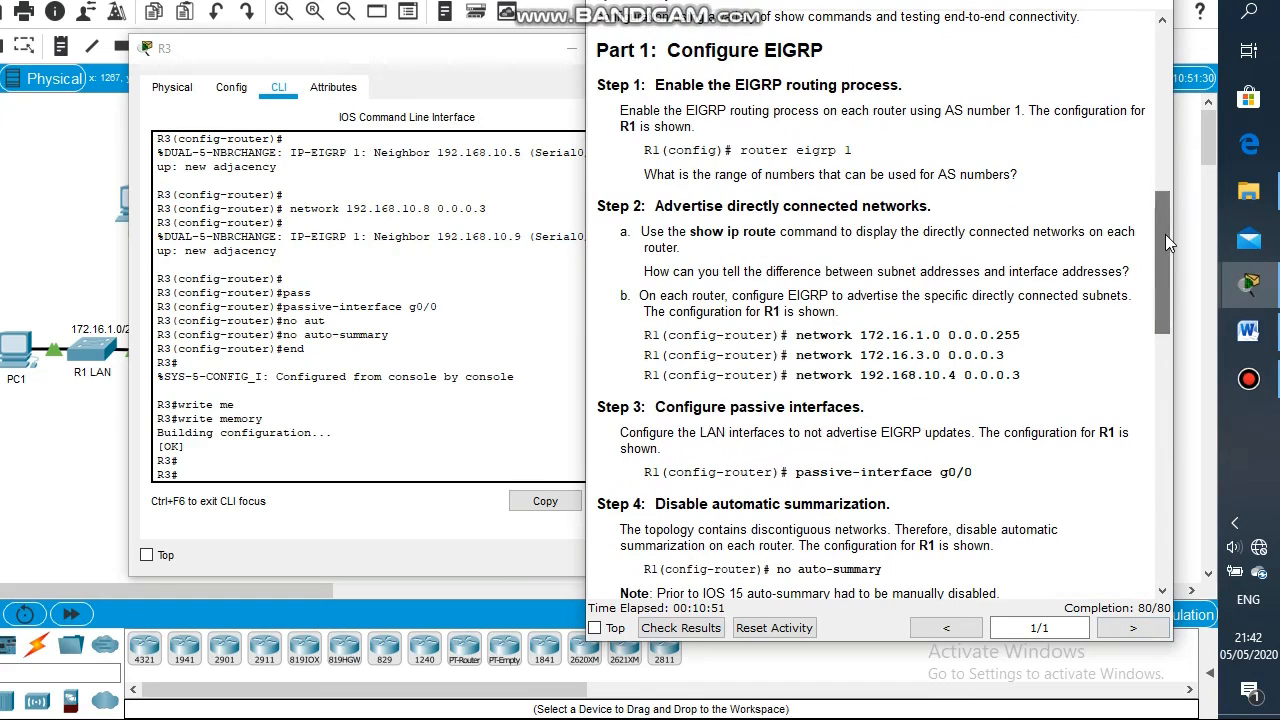